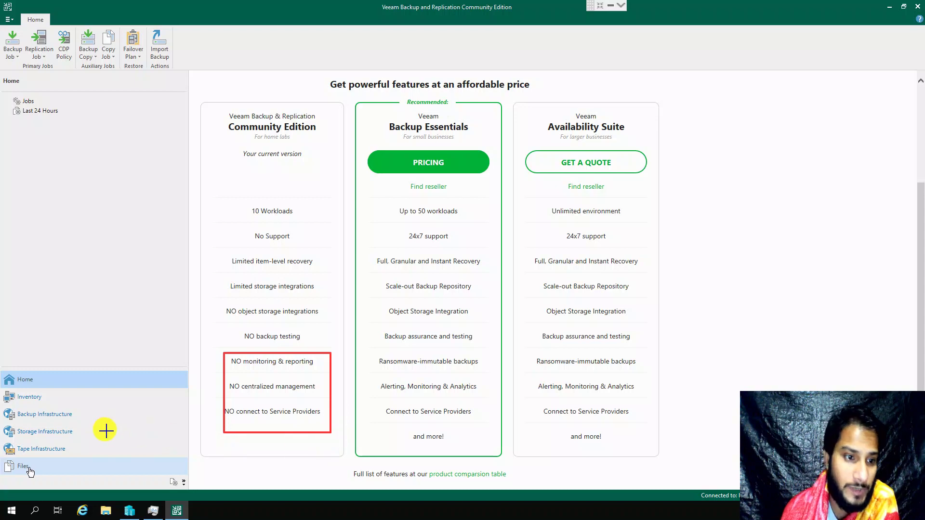
Step: Dismiss Veeam's edition comparison page and bring Hyper-V Manager in front of the Veeam console
key("Escape")
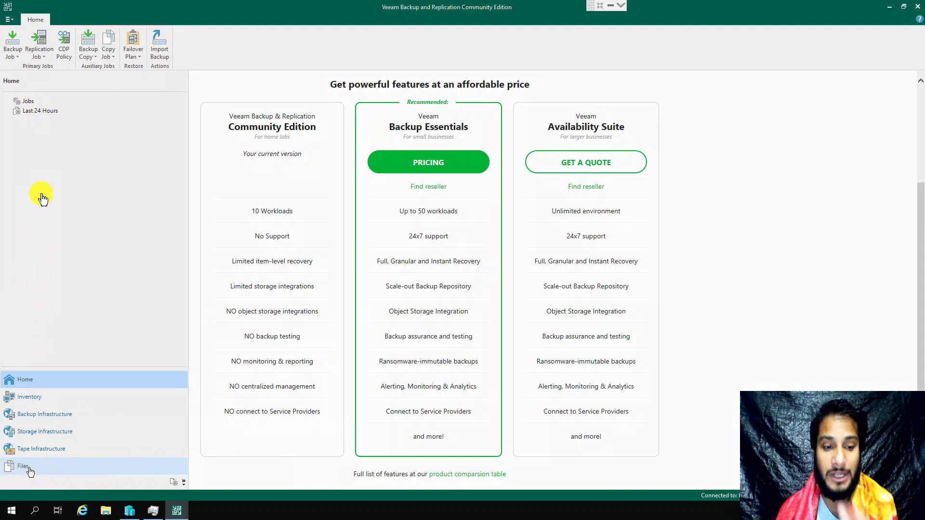
left_click(129, 512)
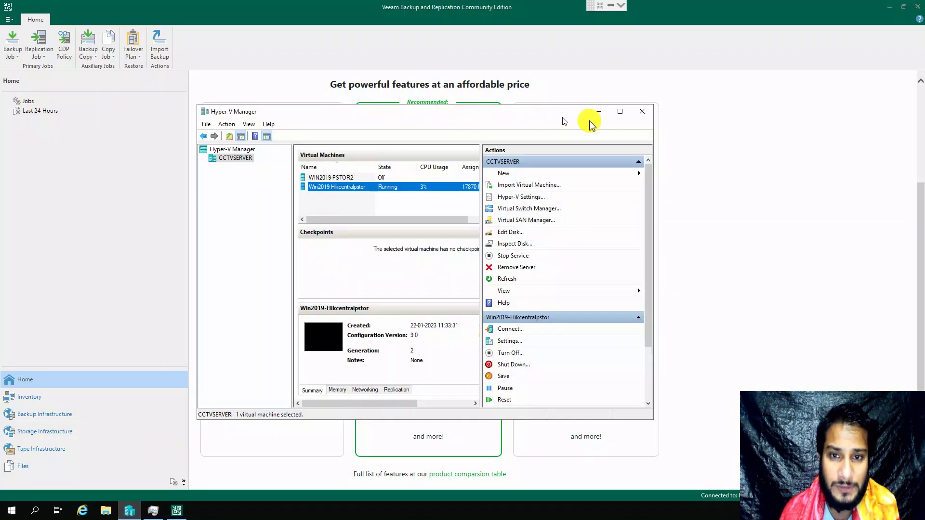
Step: Maximise Hyper-V Manager and review host CCTVSERVER's two virtual machines
left_click(621, 111)
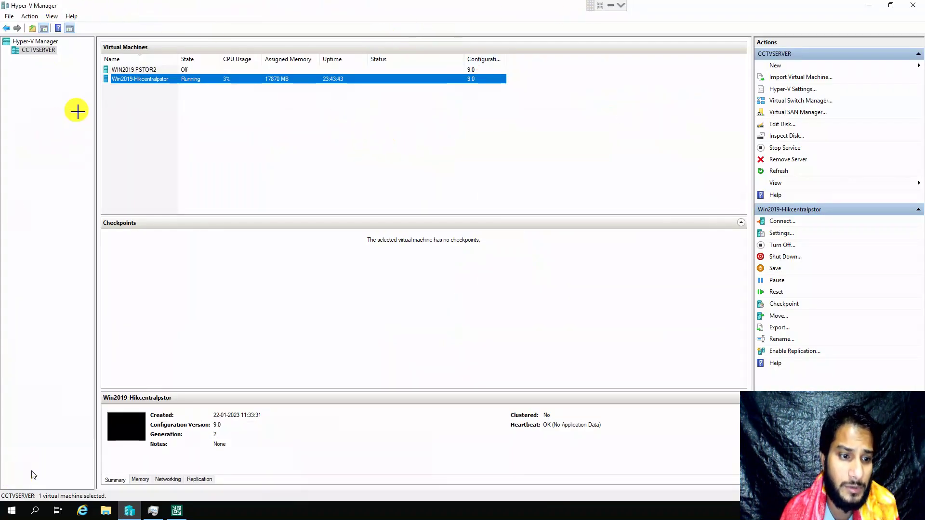
left_click_drag(2, 1, 75, 16)
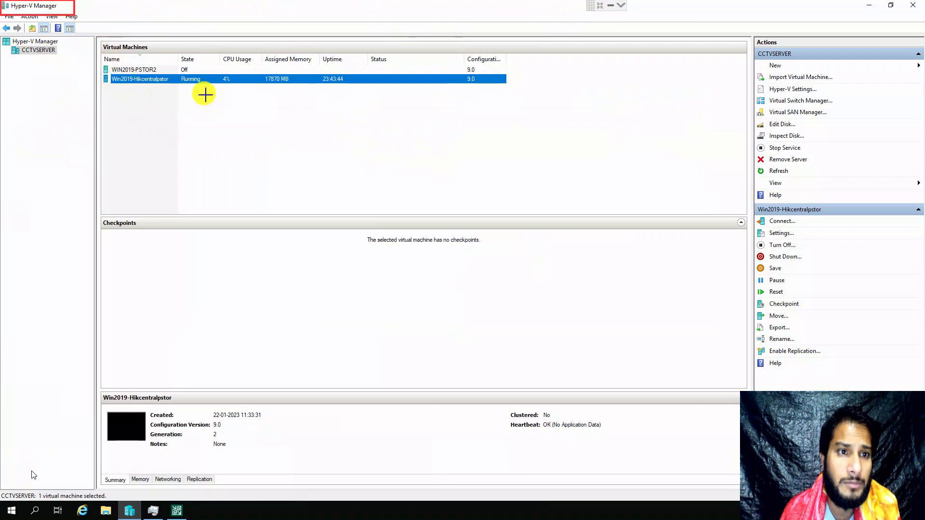
left_click_drag(524, 96, 53, 63)
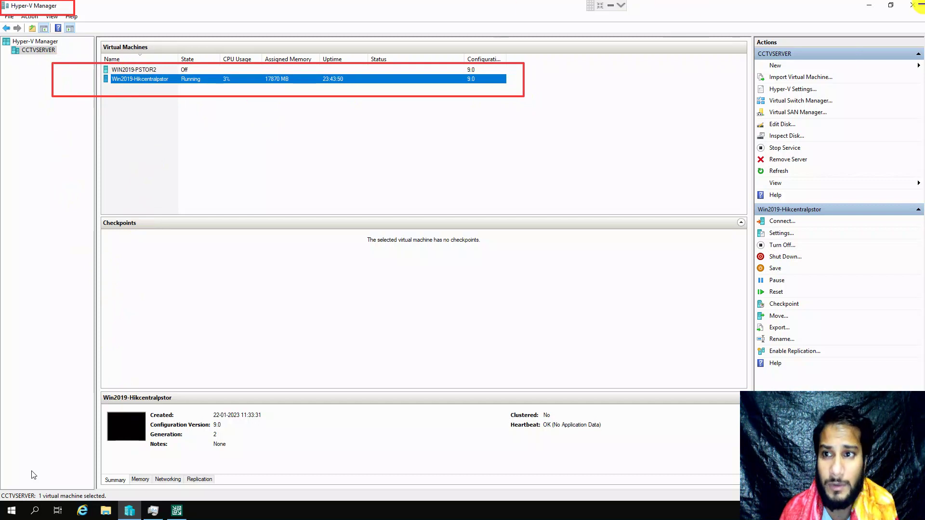
key("e")
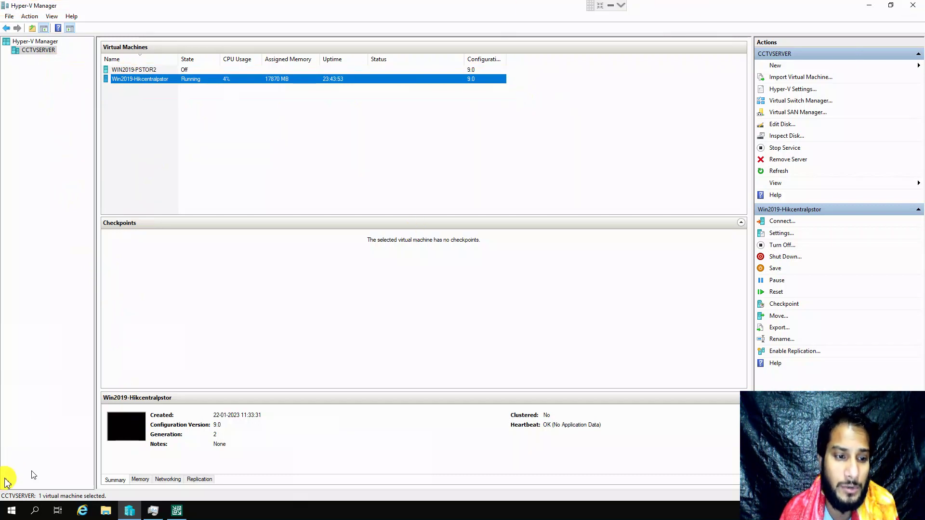
Step: Close Hyper-V Manager, then maximise and minimise the Veeam console to reveal the desktop
left_click(914, 6)
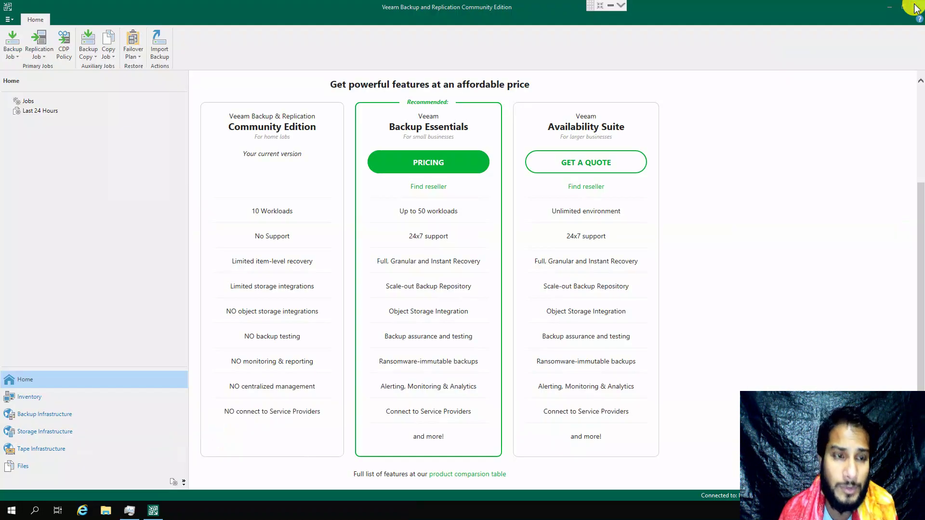
left_click(903, 7)
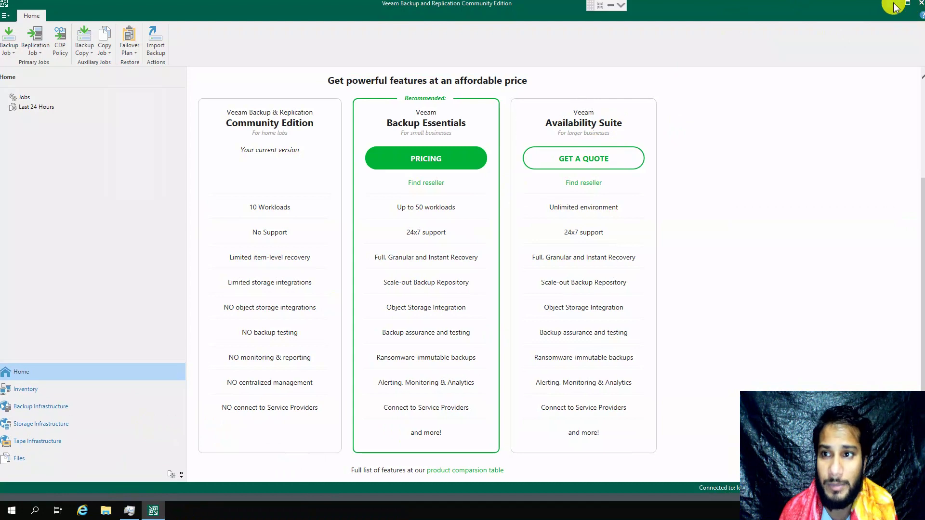
left_click(894, 7)
Step: Launch Chrome and sign in to the QSAN storage with the saved administrator credentials
double_click(37, 124)
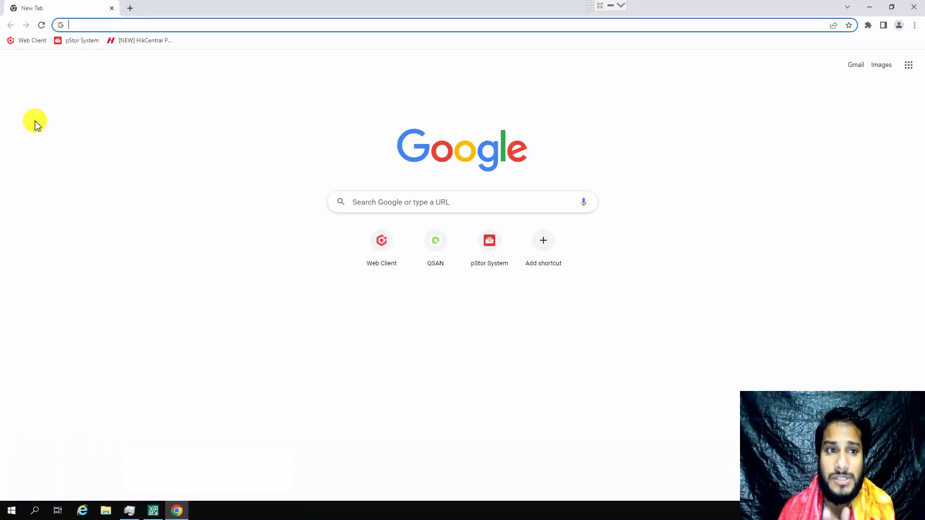
left_click(457, 244)
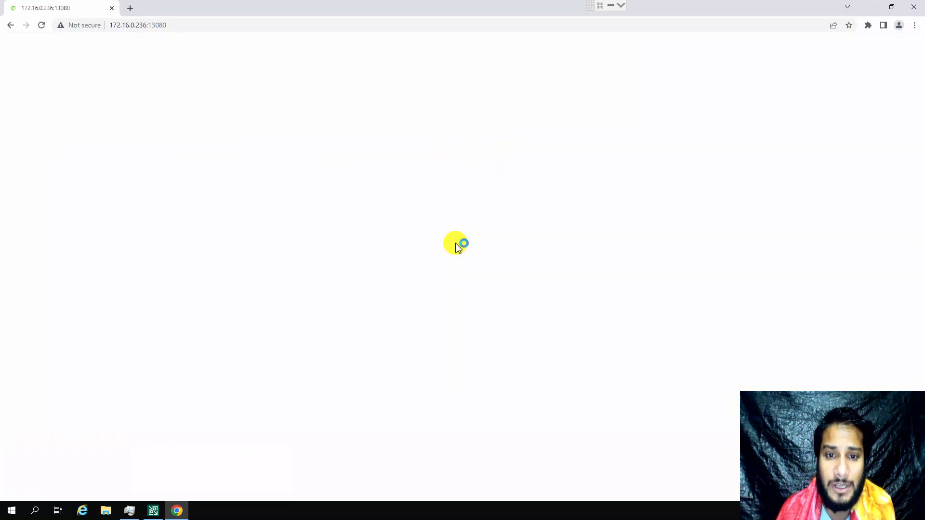
left_click(436, 319)
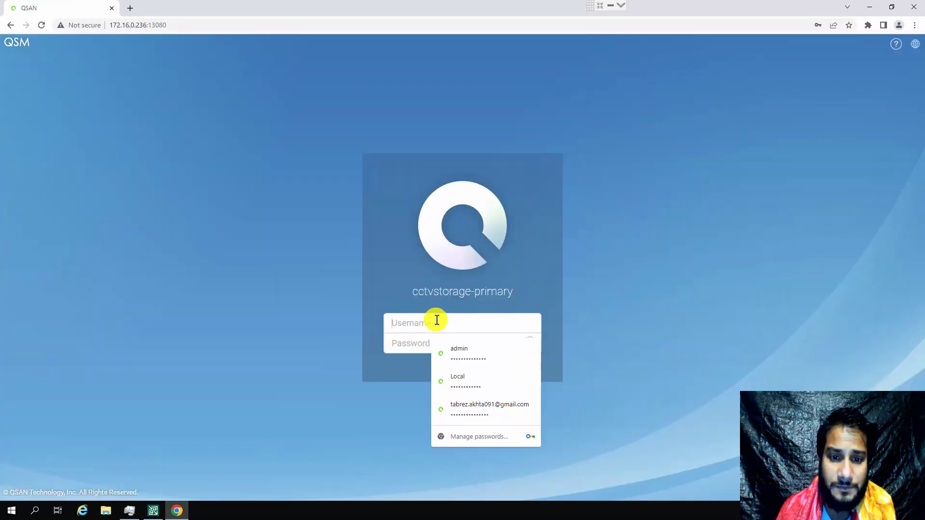
left_click(468, 360)
left_click(529, 348)
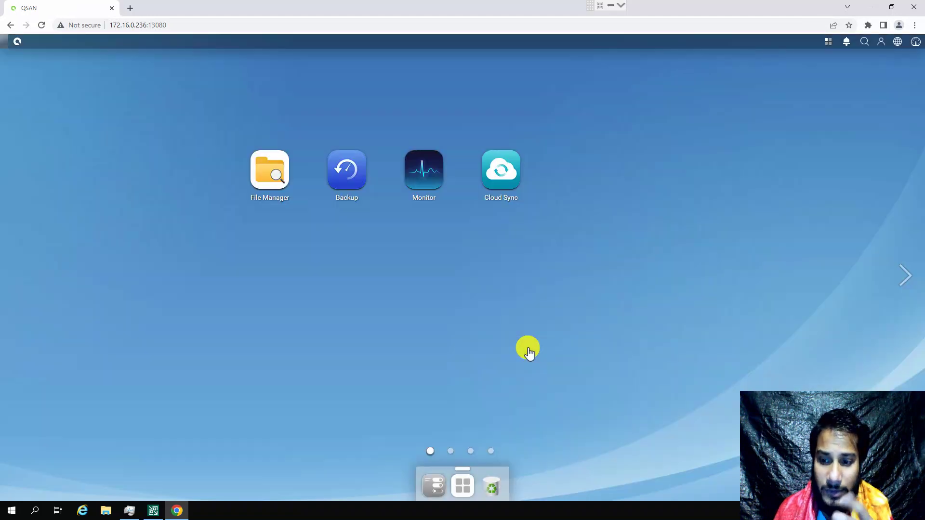
Step: Check the vmbackup shared folder's usage (9 TB available, 0.35 MB used), then return to Veeam
left_click(433, 485)
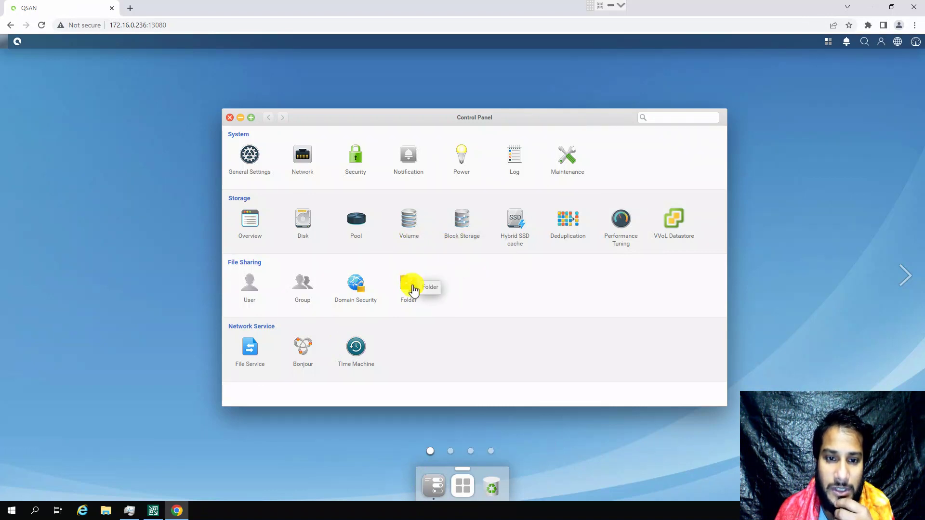
left_click(410, 285)
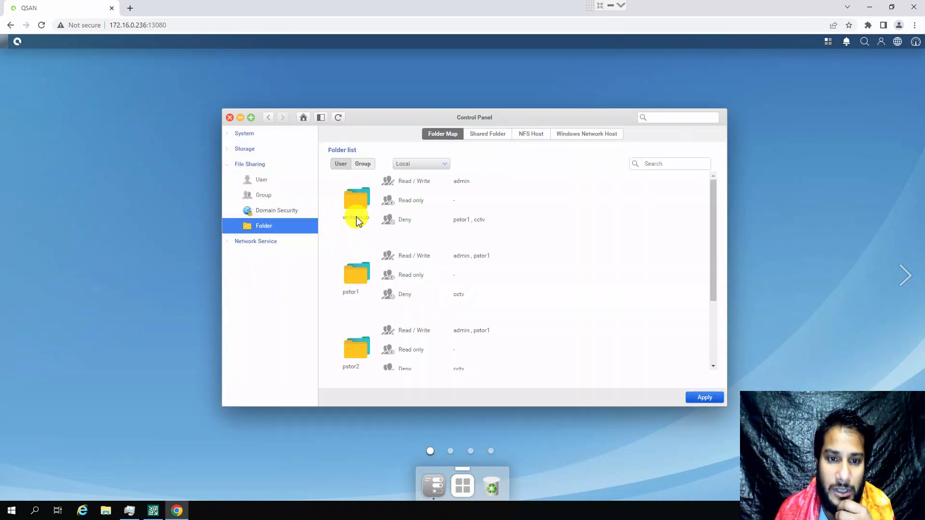
left_click(356, 213)
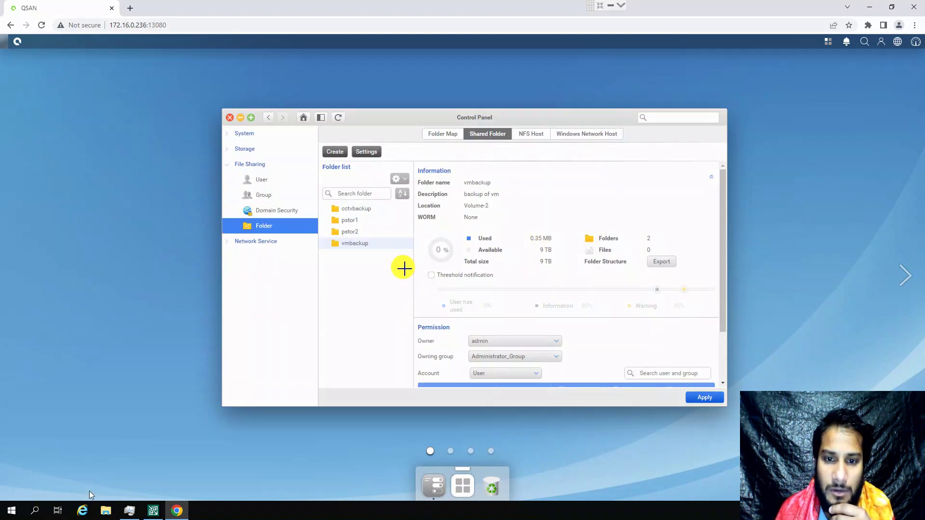
mouse_move(423, 221)
left_mouse_down()
mouse_move(569, 268)
mouse_move(575, 283)
left_mouse_up()
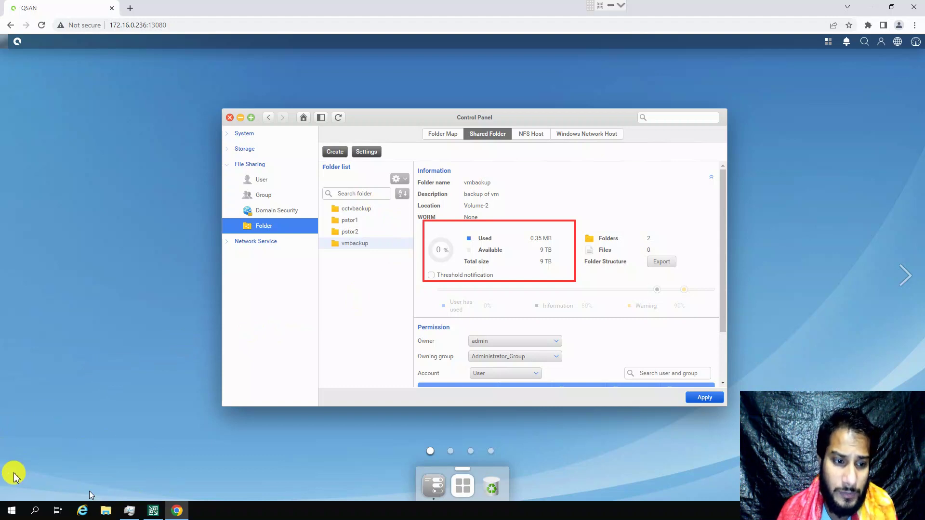
key("Escape")
left_click(159, 505)
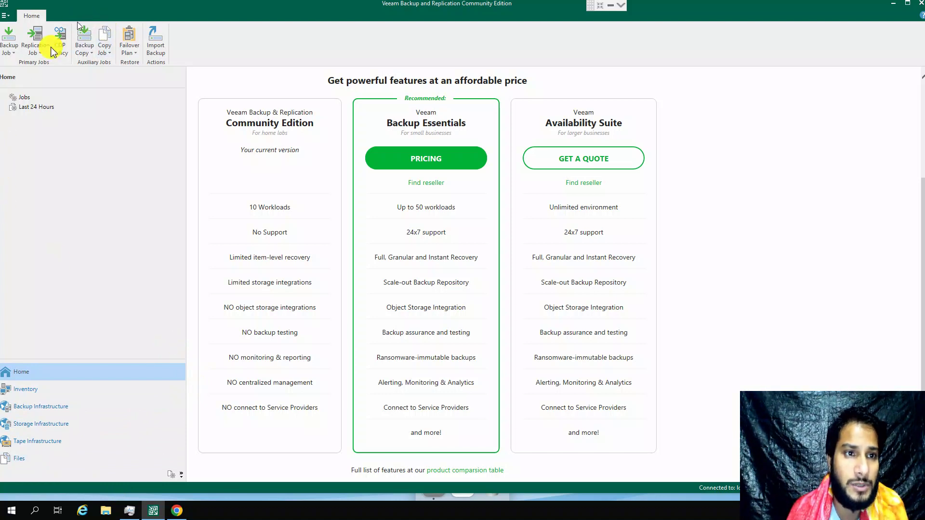
Step: Show the backup infrastructure and review the licence: free Community, 10 instances, none used
left_click(34, 407)
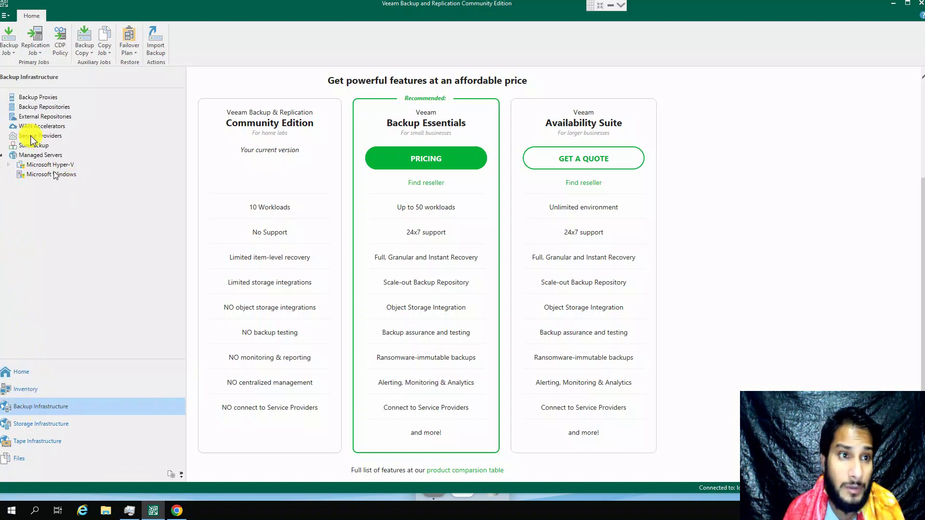
left_click(6, 16)
left_click(53, 226)
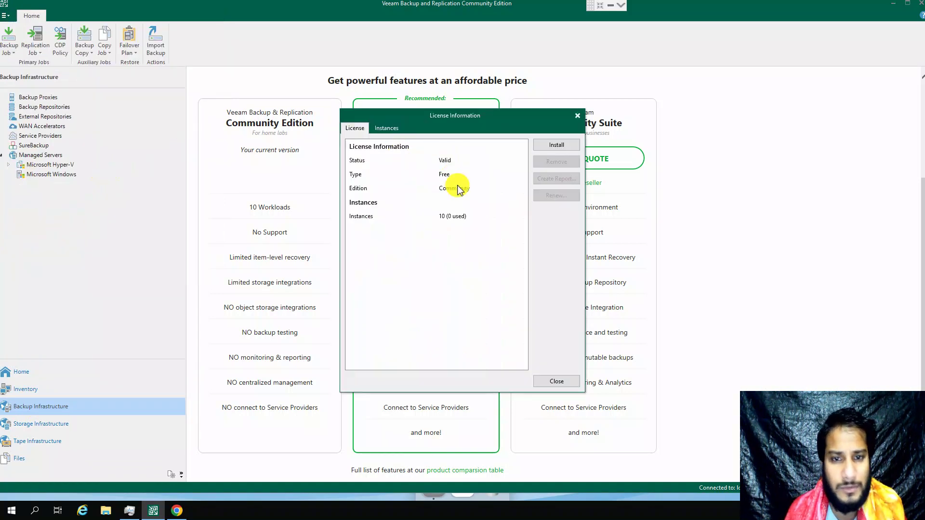
left_click(409, 215)
left_click(381, 175)
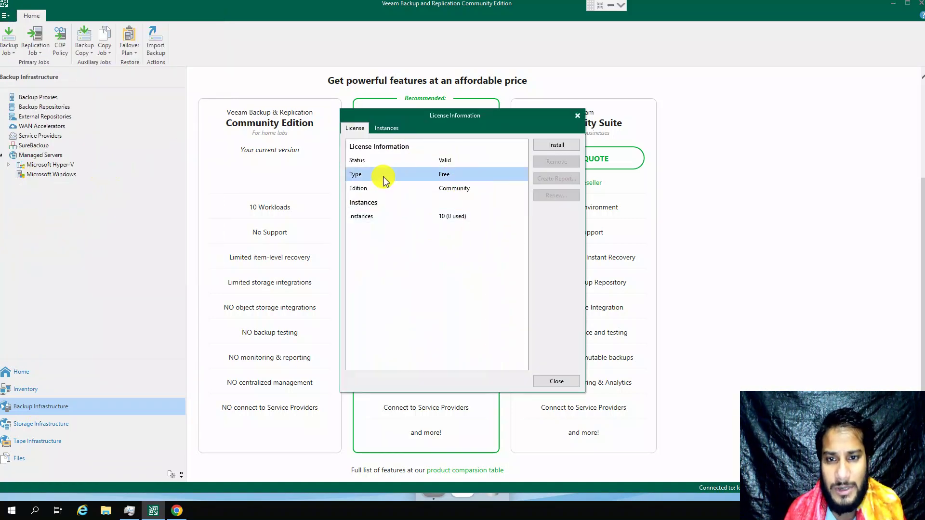
left_click(384, 129)
left_click(357, 129)
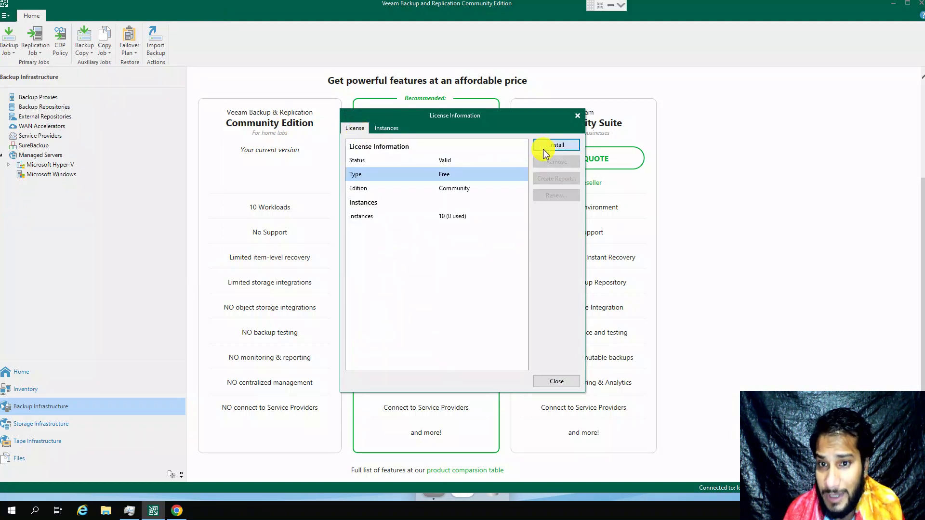
Step: Cancel installing a new licence file and close the licence information window
left_click(545, 150)
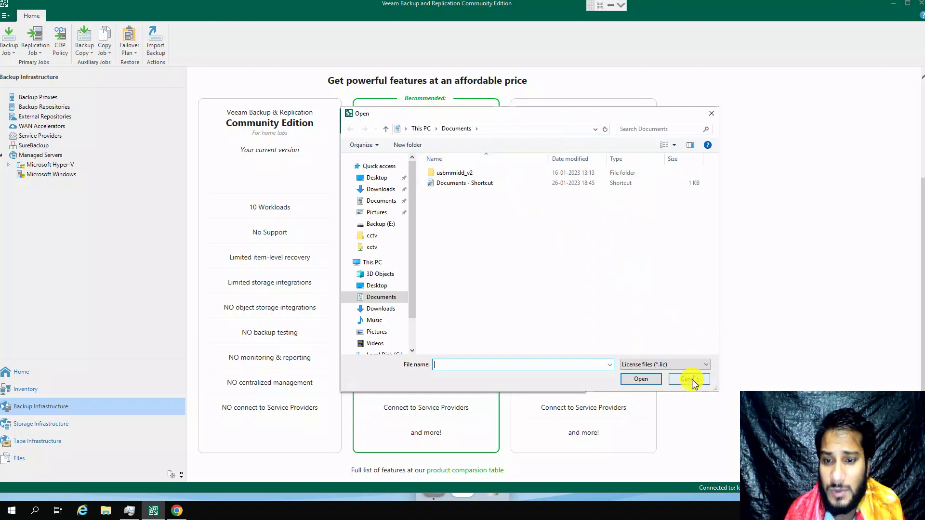
left_click(690, 380)
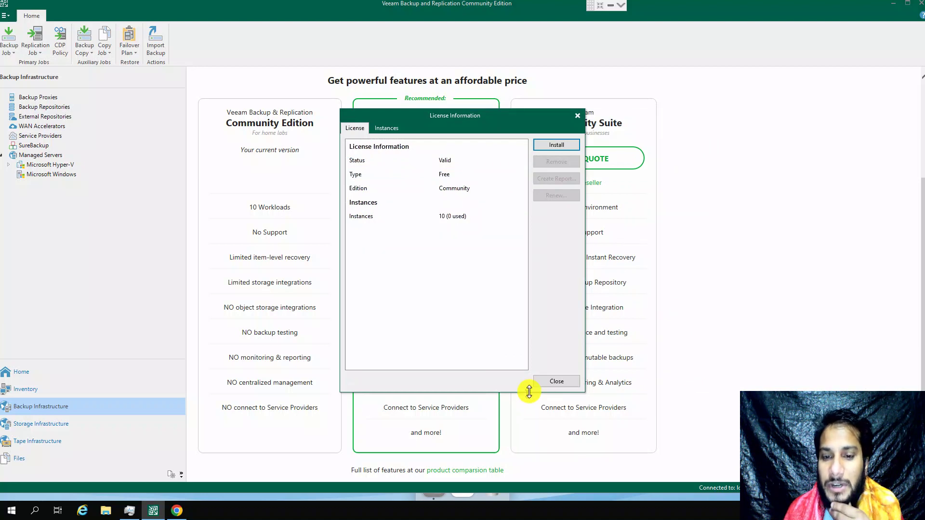
left_click(554, 382)
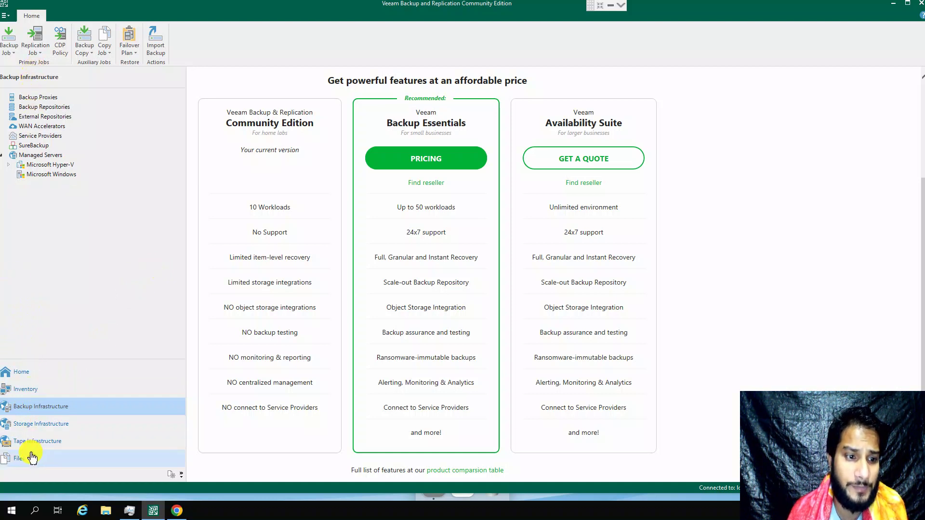
Step: List the backup repositories, inspect the Default Backup Repository, then launch Add Repository
left_click_drag(76, 113, 17, 102)
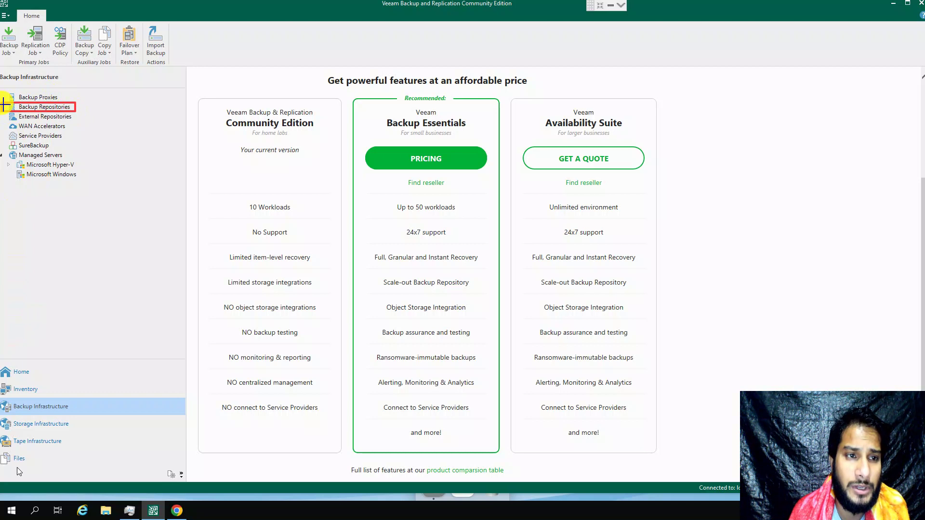
key("Escape")
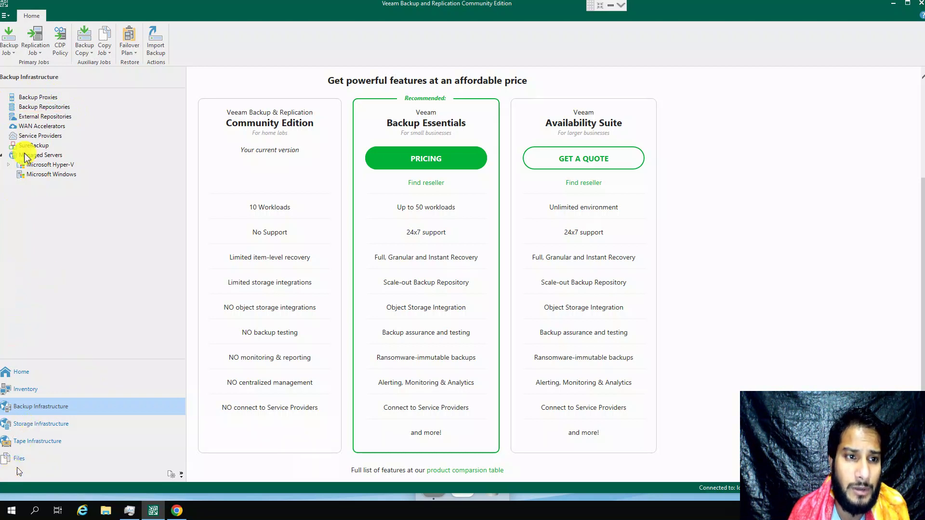
left_click(42, 107)
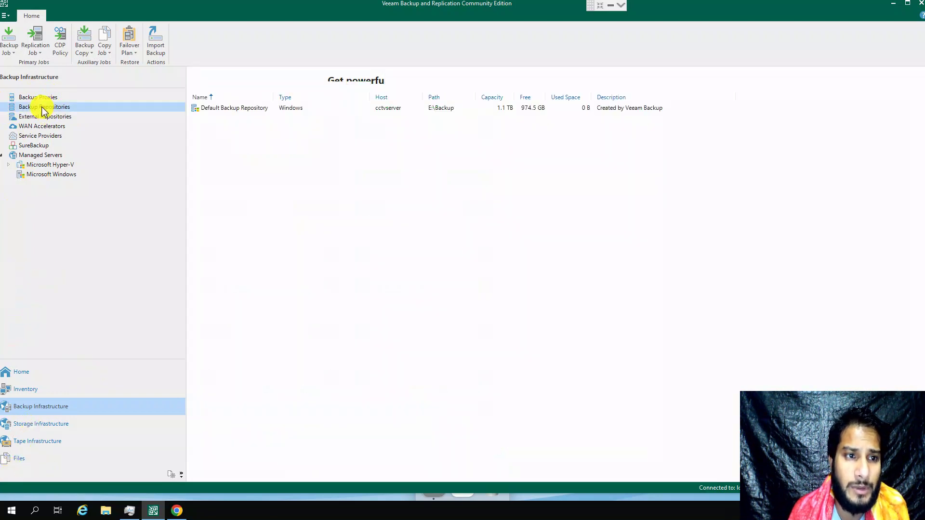
left_click(235, 121)
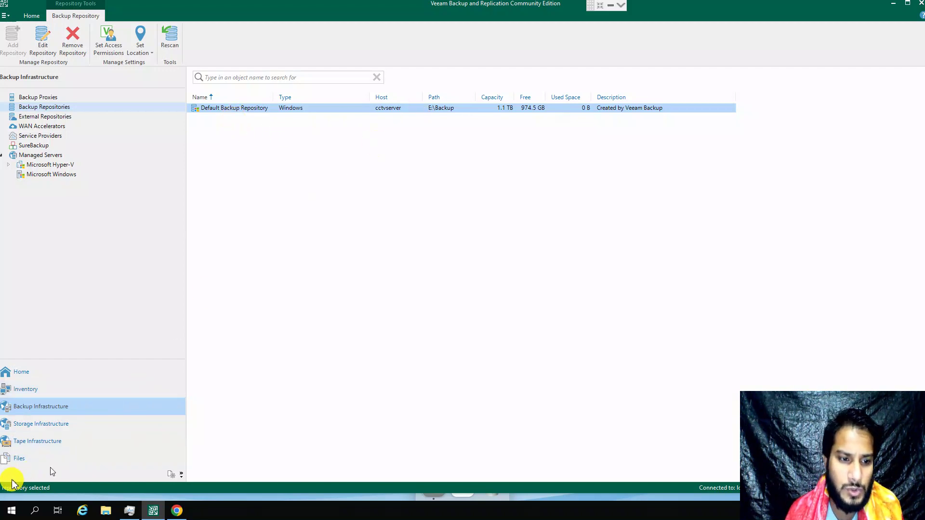
mouse_move(563, 121)
left_mouse_down()
mouse_move(380, 118)
mouse_move(352, 100)
left_mouse_up()
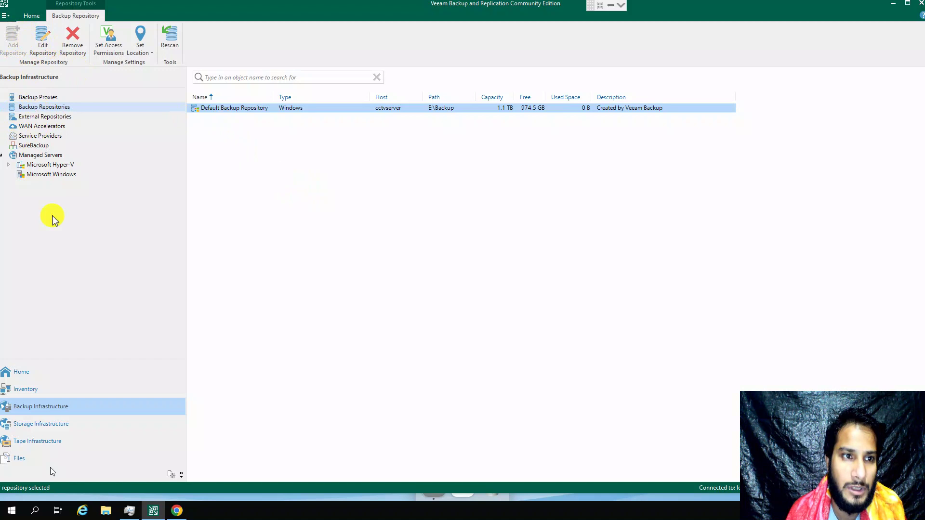
left_click(236, 162)
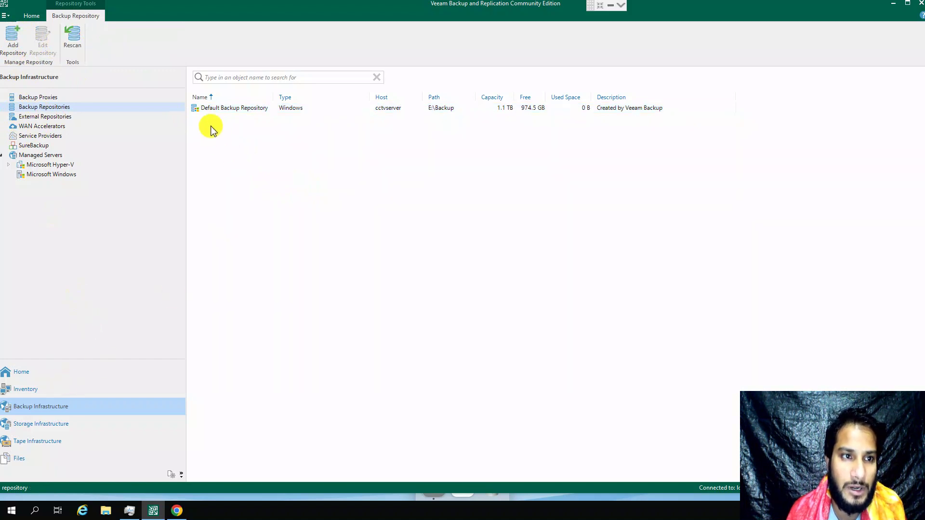
left_click(12, 40)
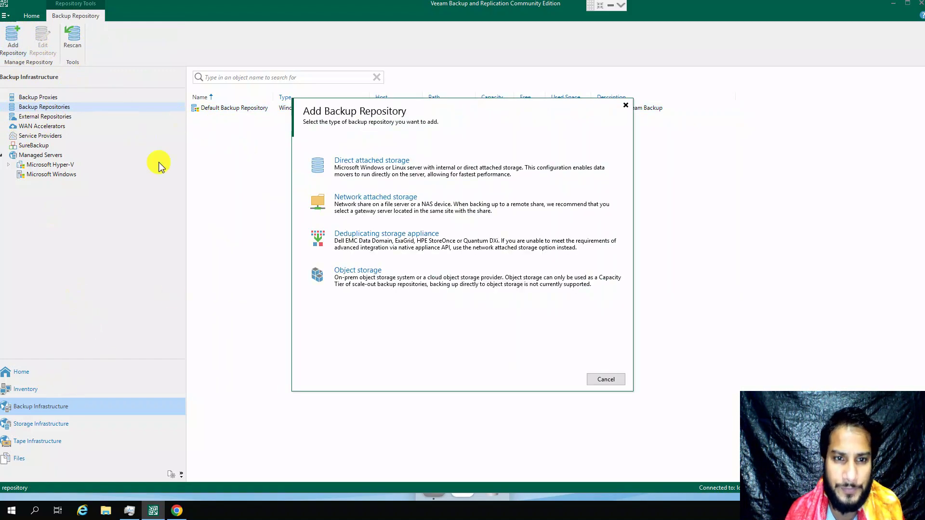
Step: Choose Network attached storage > NFS share and name it 'NAS NFS Backup Repository 1'
left_click(356, 202)
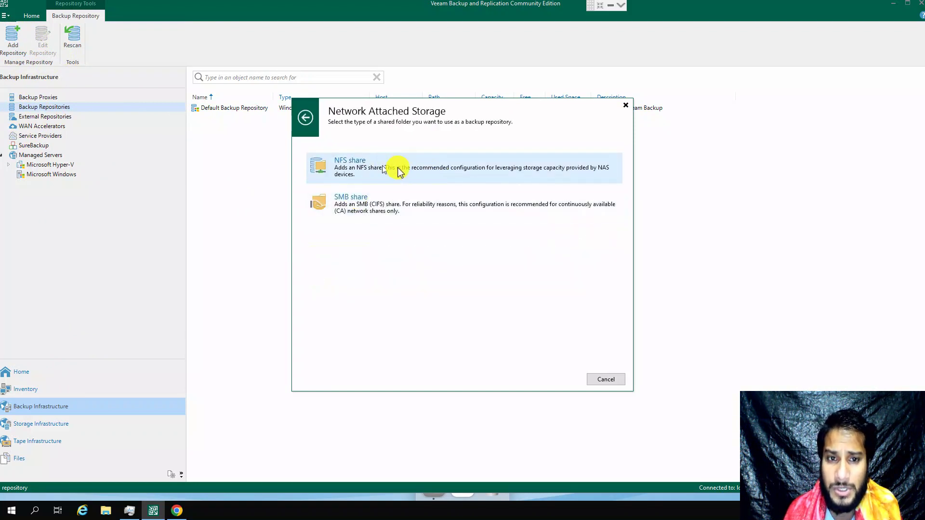
left_click(385, 178)
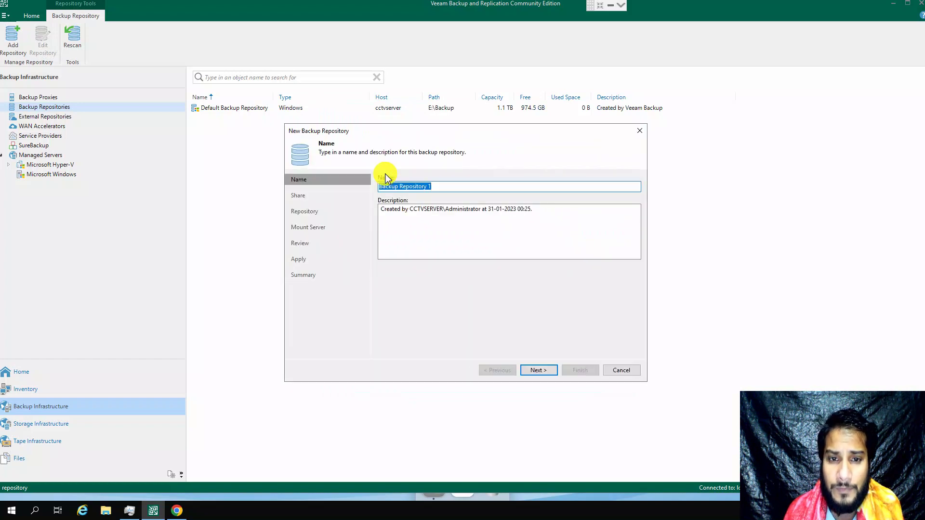
left_click(454, 190)
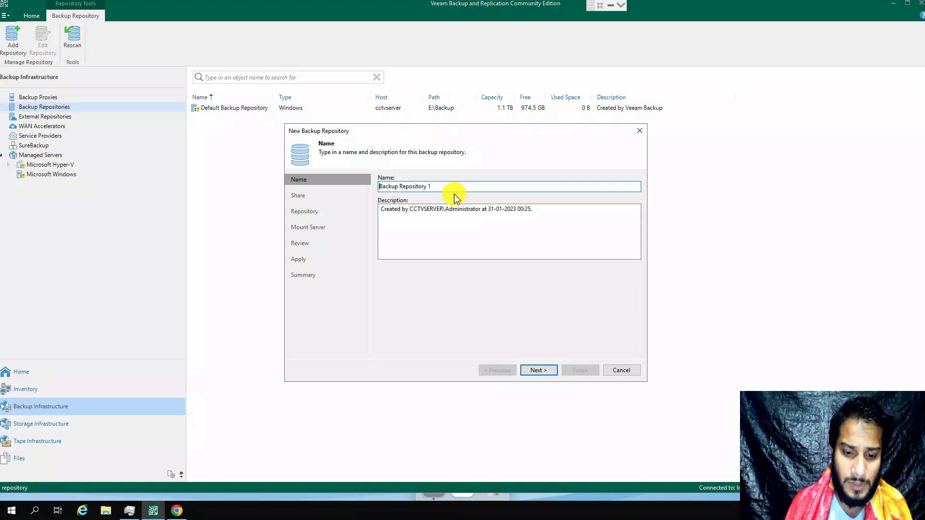
type("NFS")
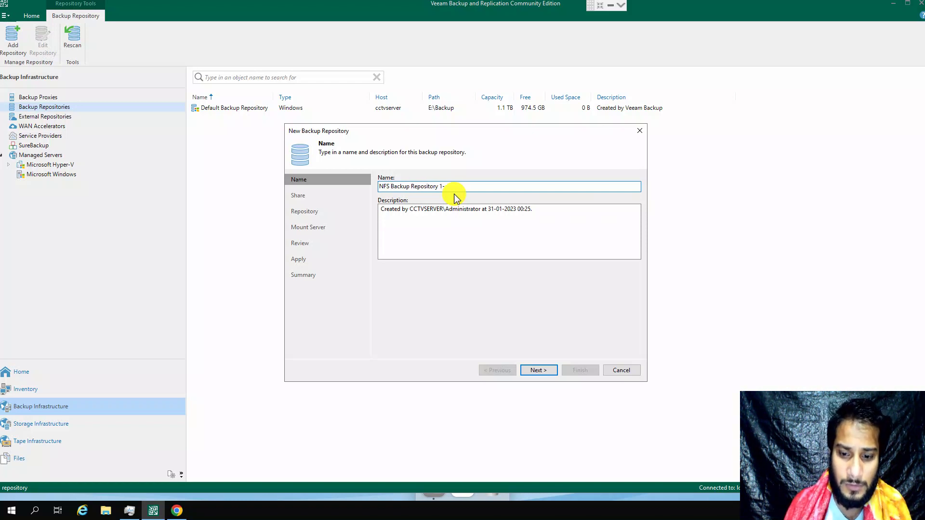
key("BackSpace")
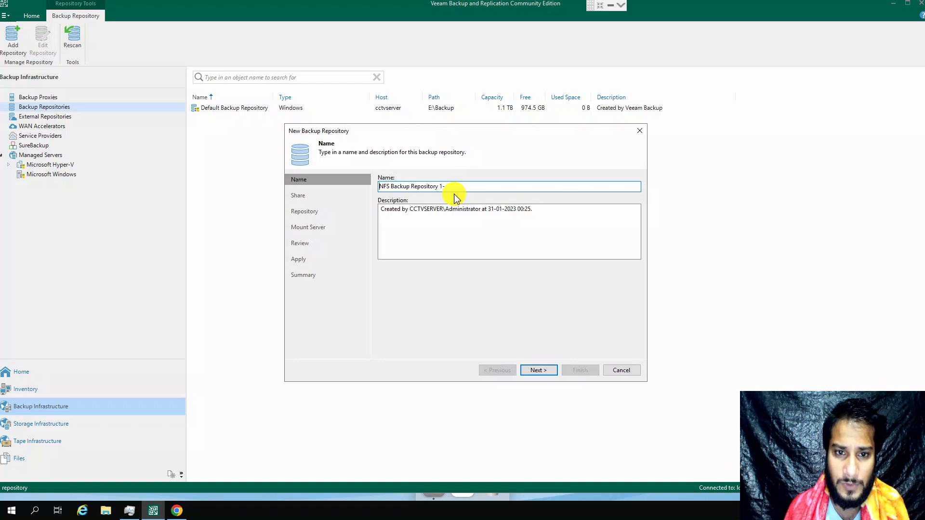
key("Home")
type("NAS")
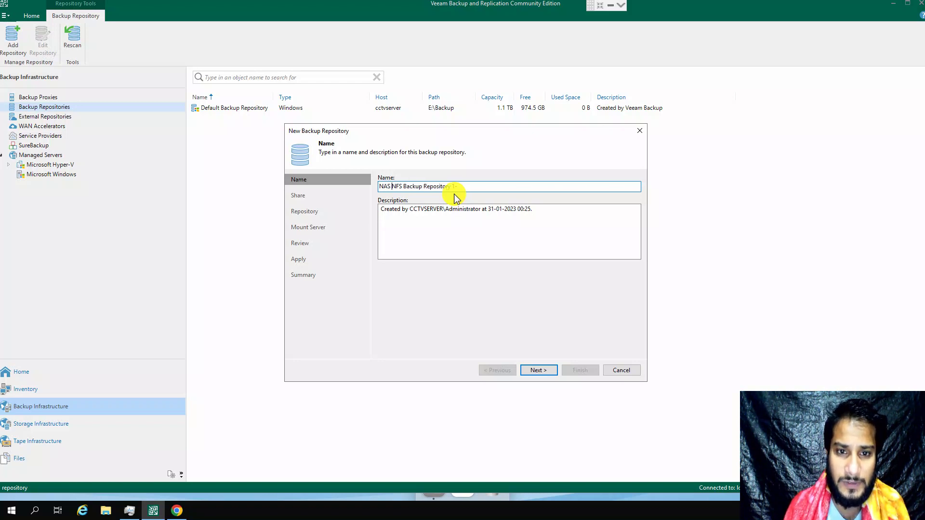
left_click(474, 188)
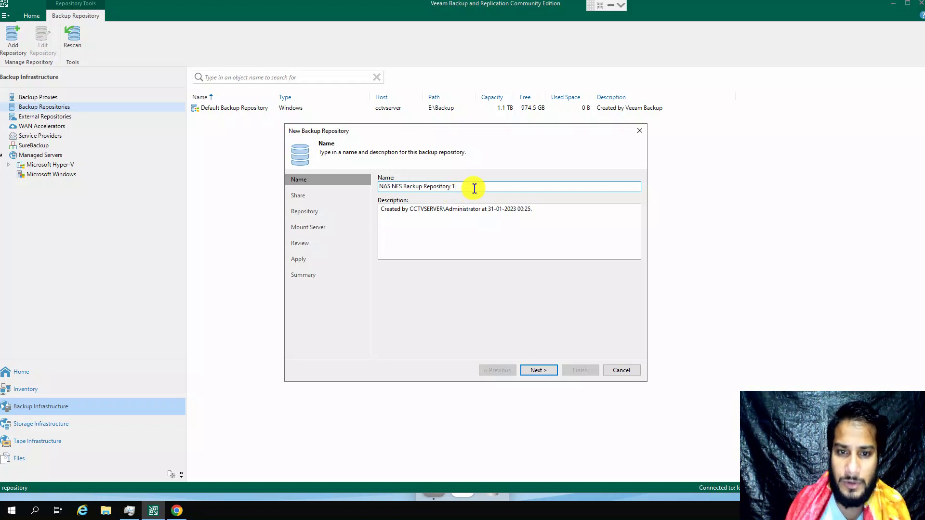
Step: Replace the default description, correcting 'BAckup' to 'Backup', and advance to the Share step
left_click_drag(533, 212, 244, 206)
type("V")
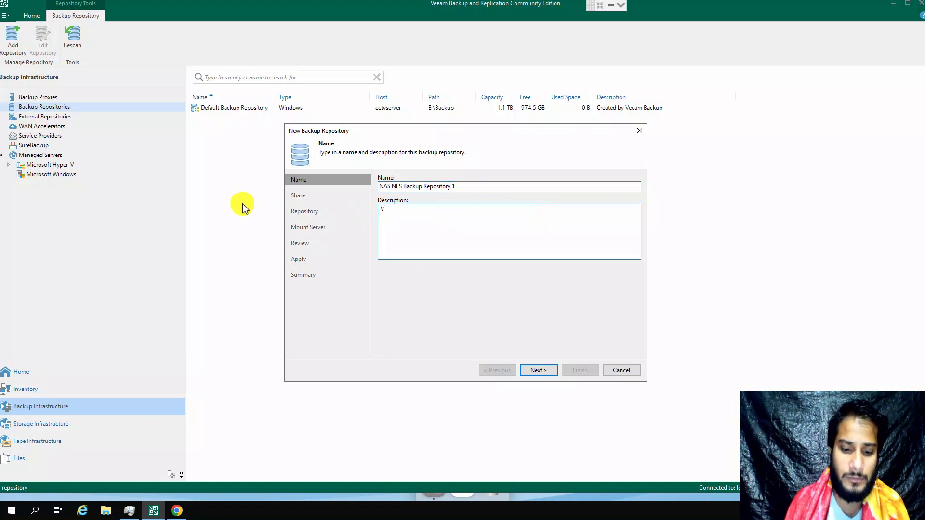
type("Ackup Rep")
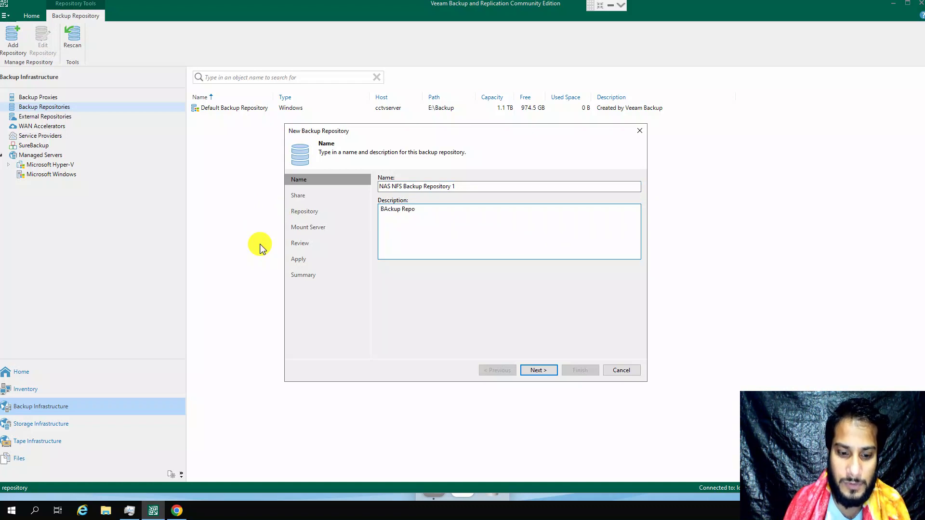
type("ory of 9TB for Hyver V VM's")
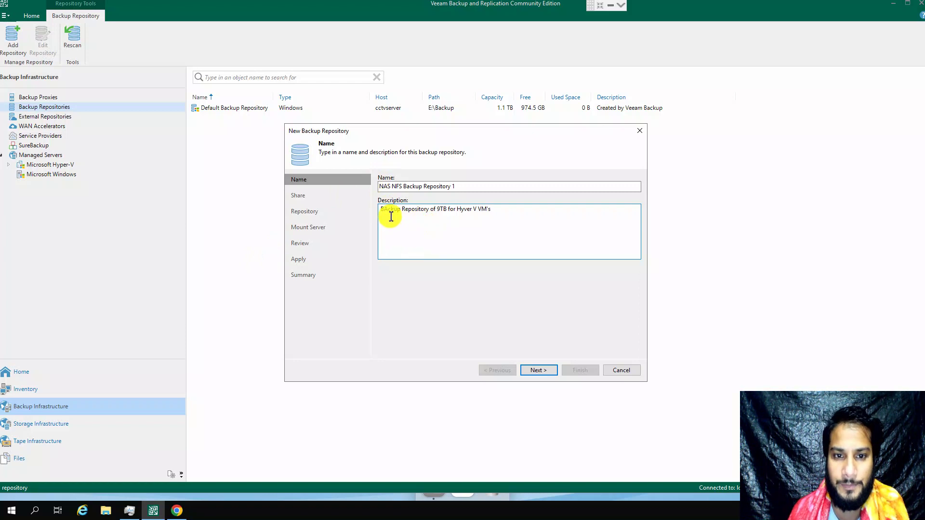
double_click(390, 212)
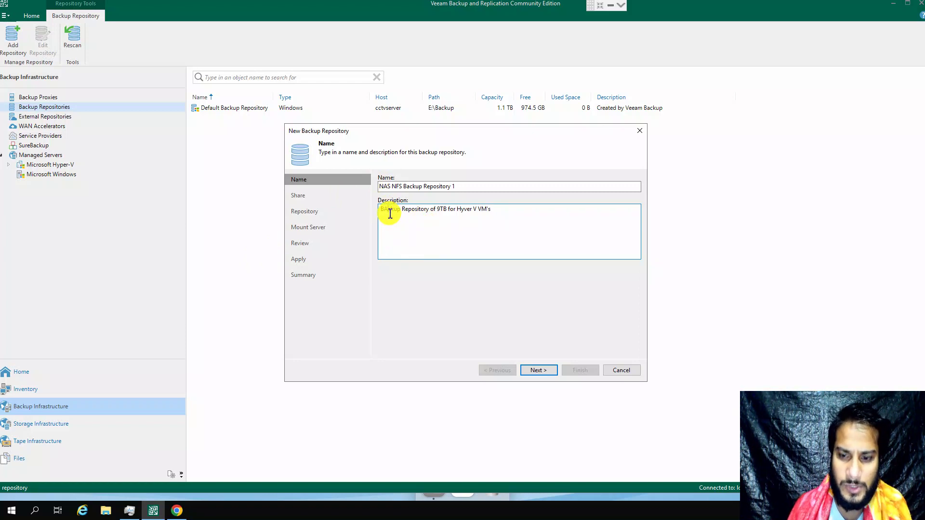
key("BackSpace")
type("a")
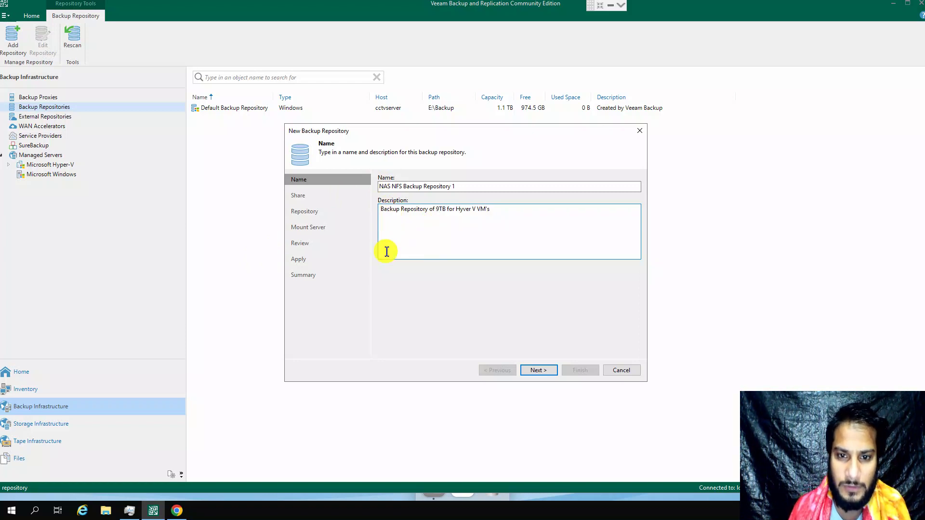
left_click(538, 371)
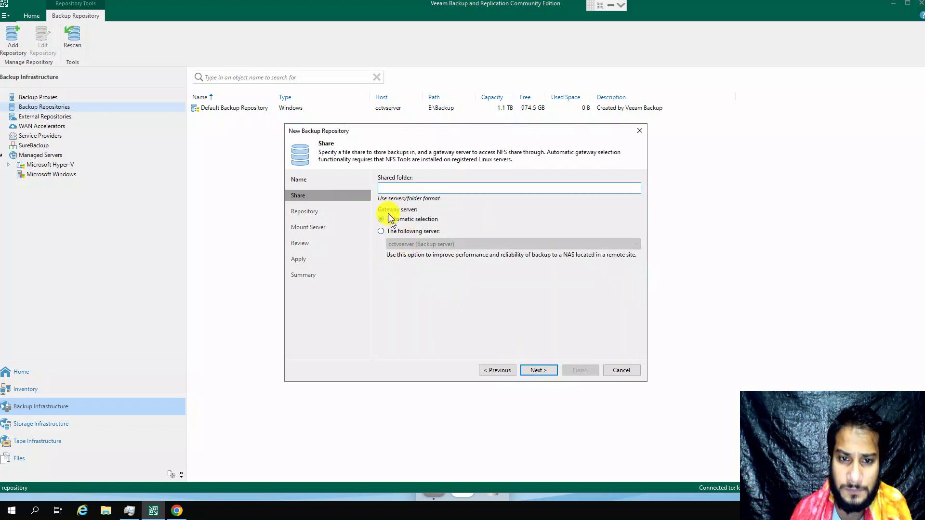
Step: Copy the NAS IP address 172.16.0.236 from Chrome's address bar and return to Veeam
left_click(176, 509)
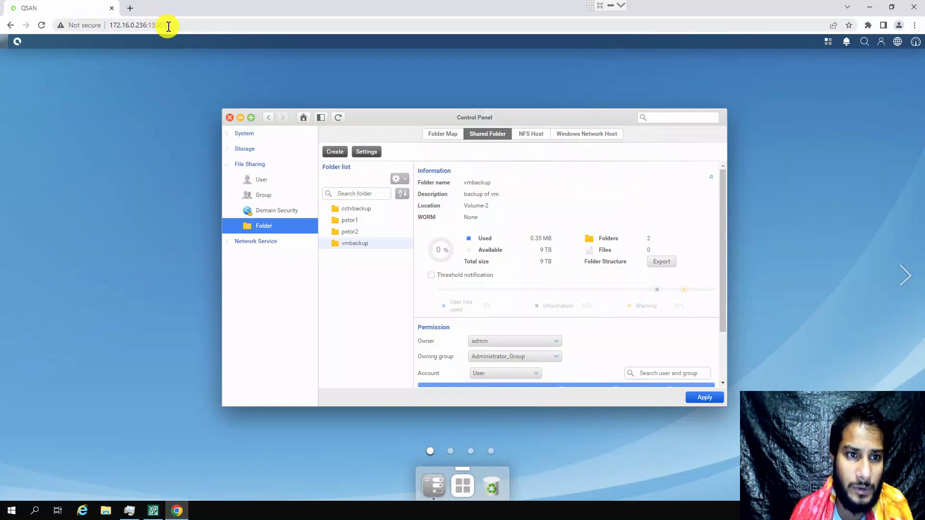
left_click(144, 25)
left_click(144, 25)
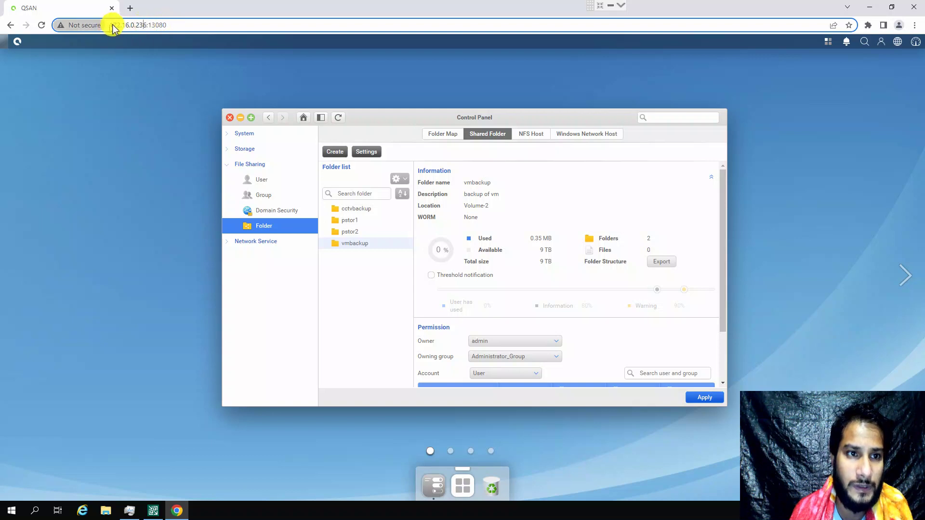
left_click(138, 26)
left_click(159, 27)
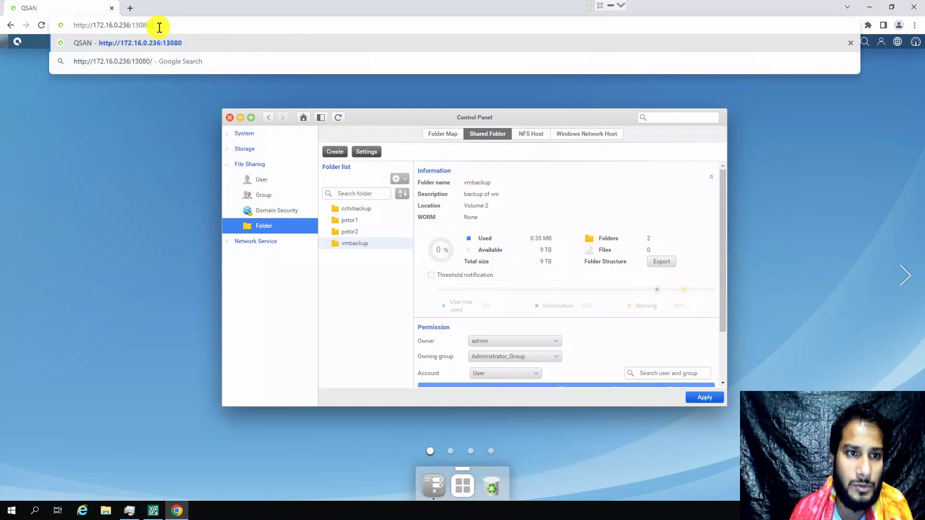
key("shift+Left")
key("shift+Left")
key("shift+Left")
key("shift+Left")
key("shift+Left")
key("shift+Left")
key("shift+Left")
key("shift+Left")
key("shift+Left")
key("Left")
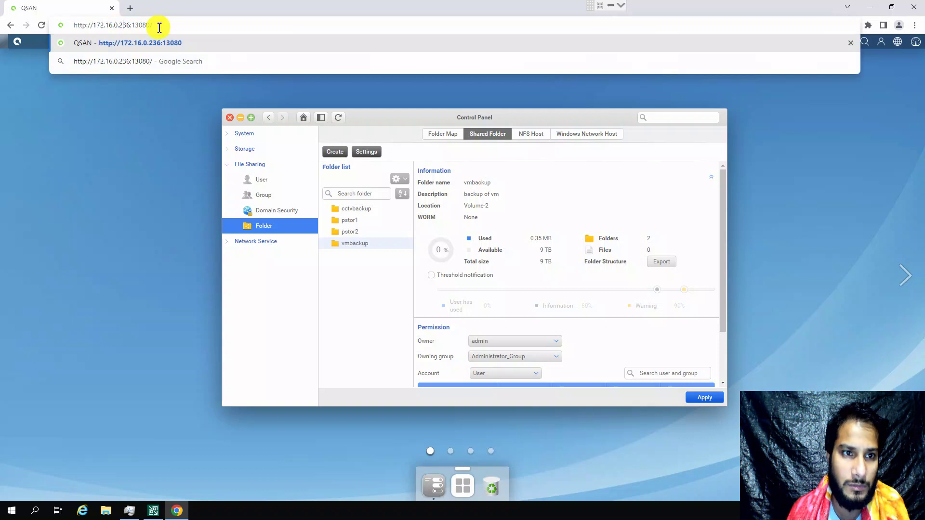
key("shift+Left")
key("shift+Left")
key("shift+Left")
key("shift+Left")
key("shift+Left")
key("shift+Left")
key("shift+Left")
key("shift+Left")
key("shift+Left")
key("shift+Left")
key("shift+Left")
key("shift+Left")
key("ctrl+c")
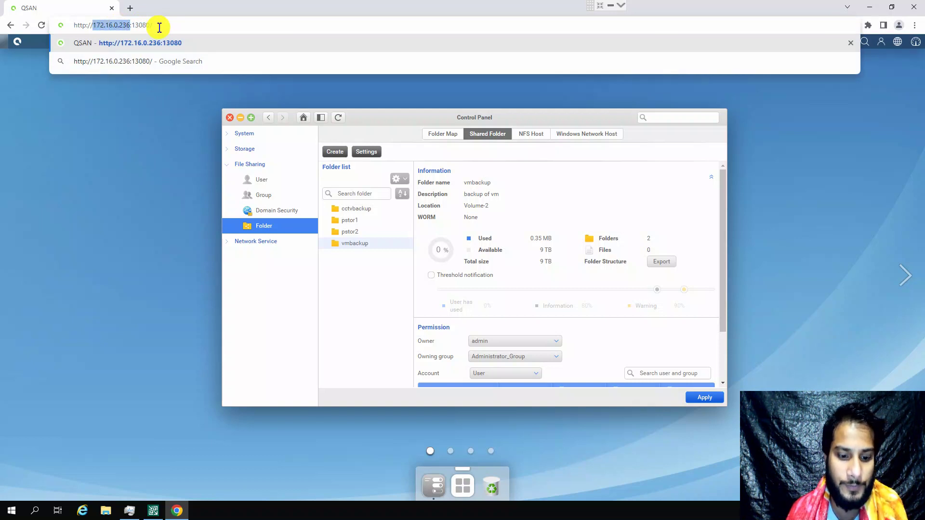
left_click(153, 511)
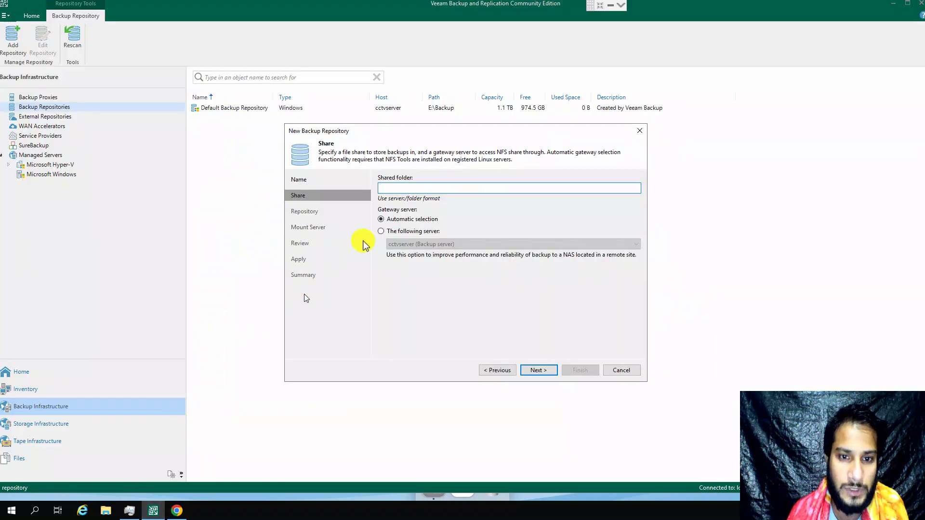
Step: Paste the NAS IP into Shared folder and extend it to 172.16.0.236:/vmbackup
key("ctrl+v")
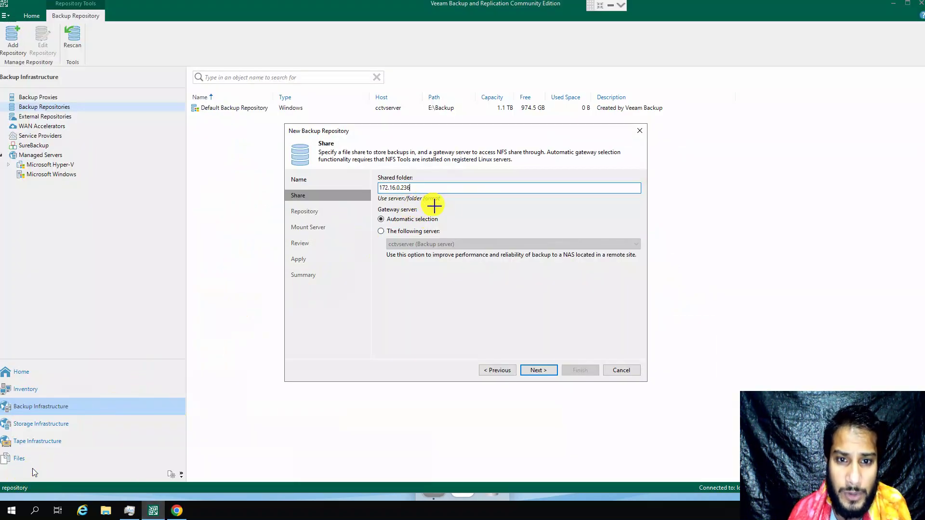
left_click_drag(441, 202, 378, 196)
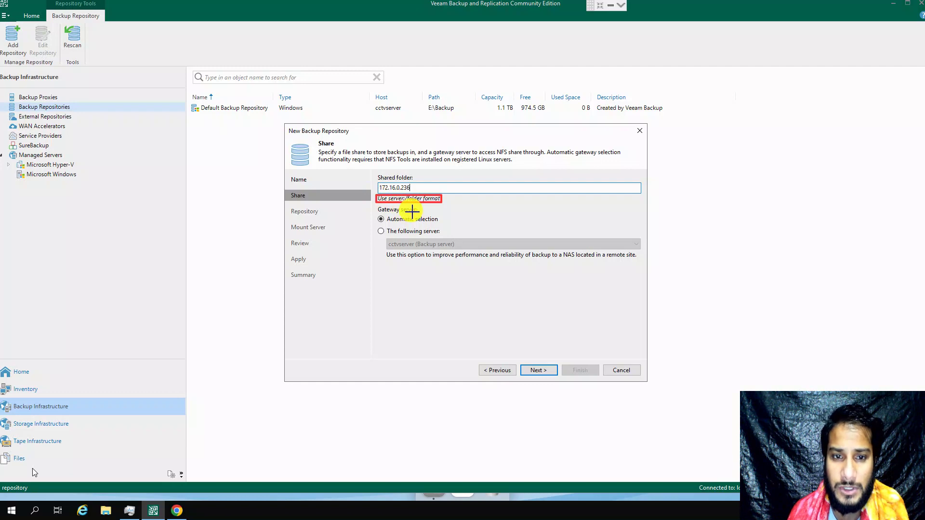
key("Escape")
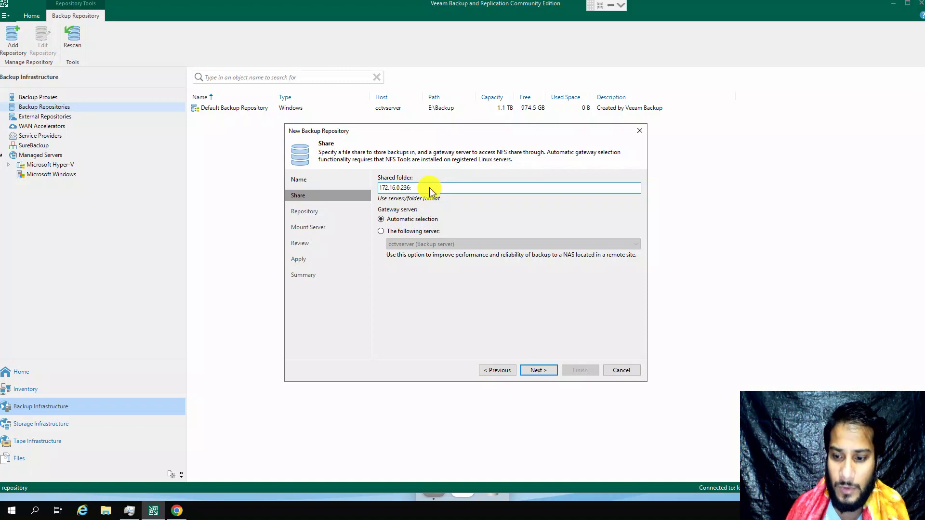
type(":/")
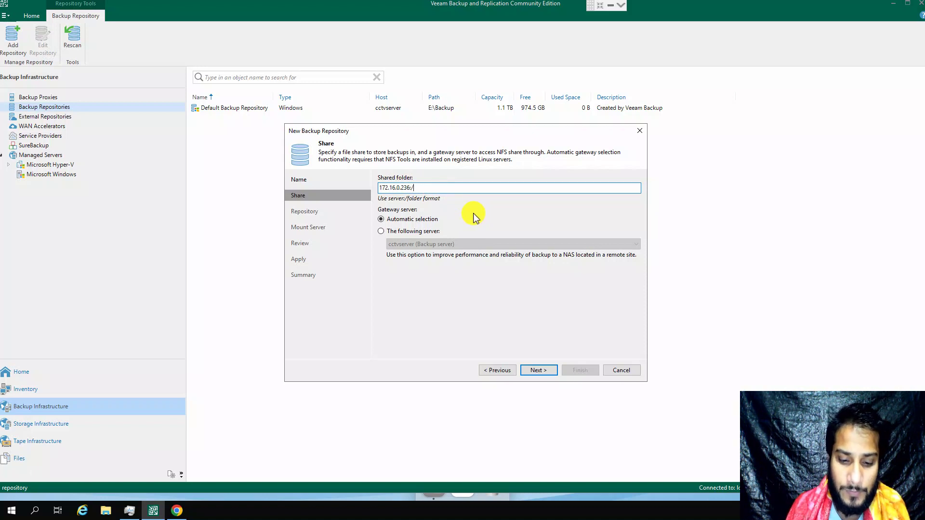
type("vmbackup")
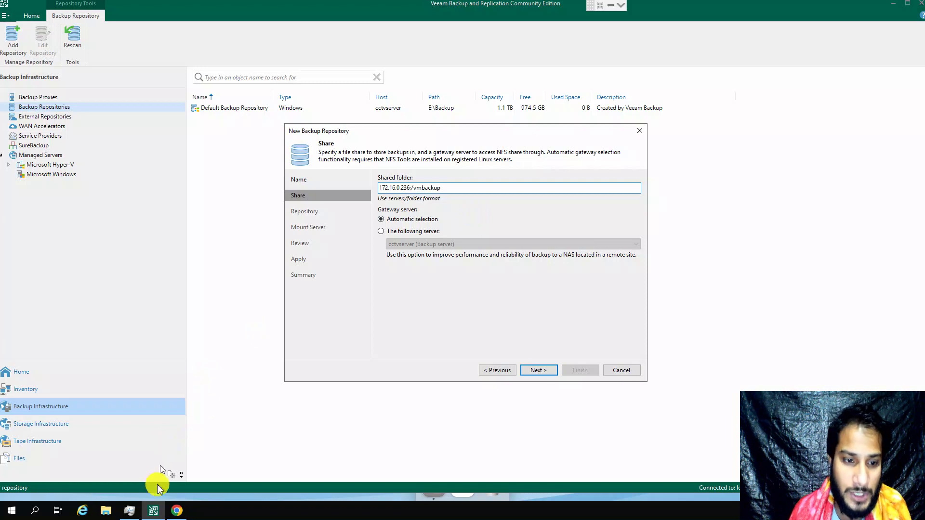
Step: In QSAN's NFS Host settings, verify 172.16.0.5 has Read/Write access to vmbackup, then return to Veeam
left_click(177, 510)
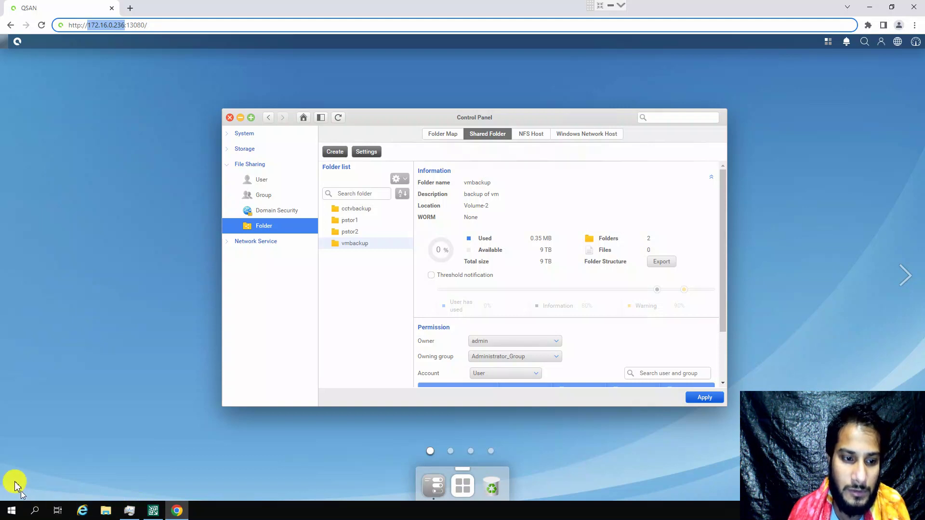
left_click_drag(377, 251, 328, 239)
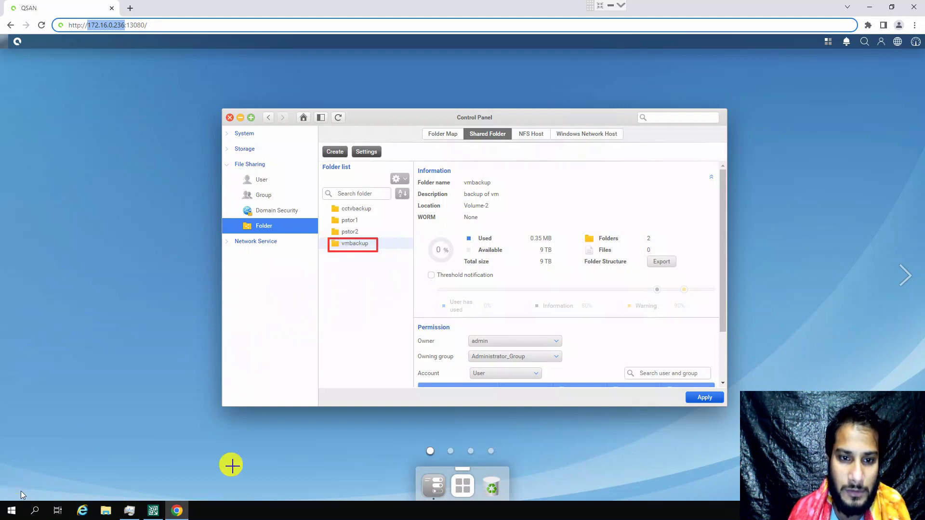
key("Escape")
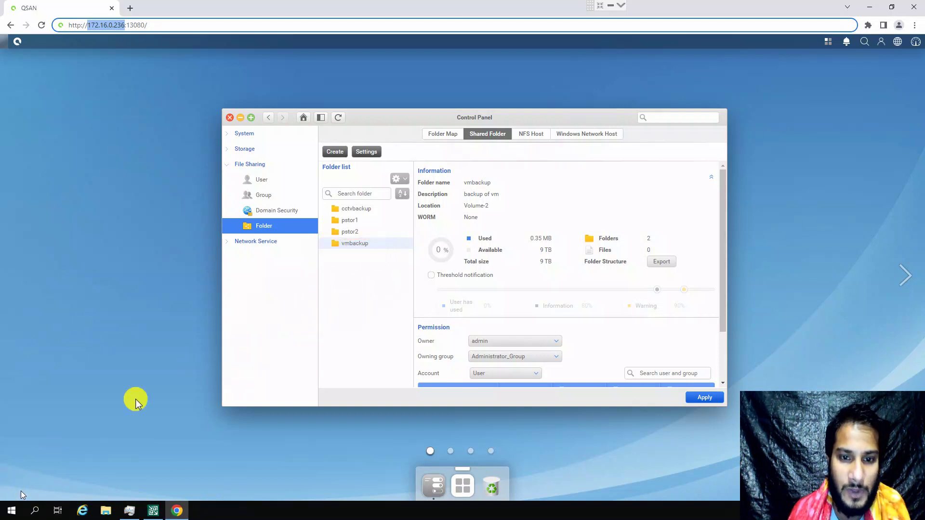
left_click(375, 245)
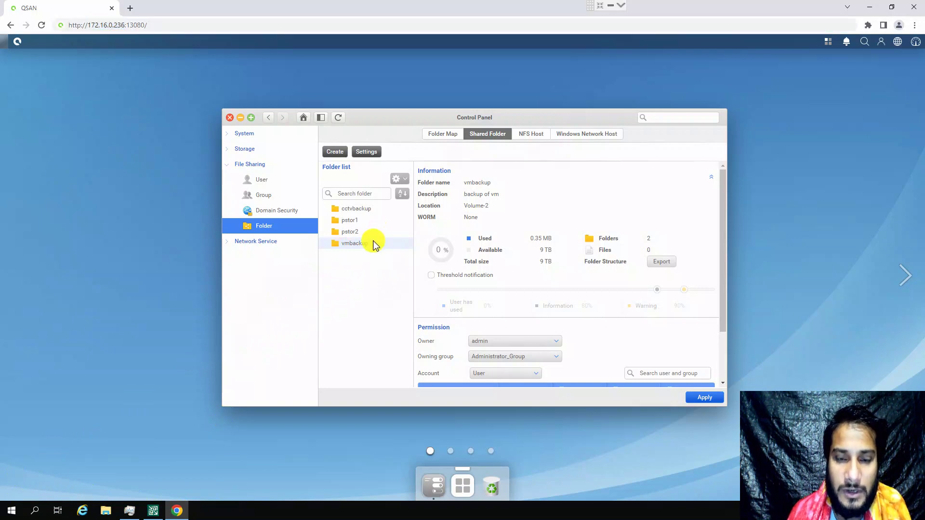
left_click(533, 139)
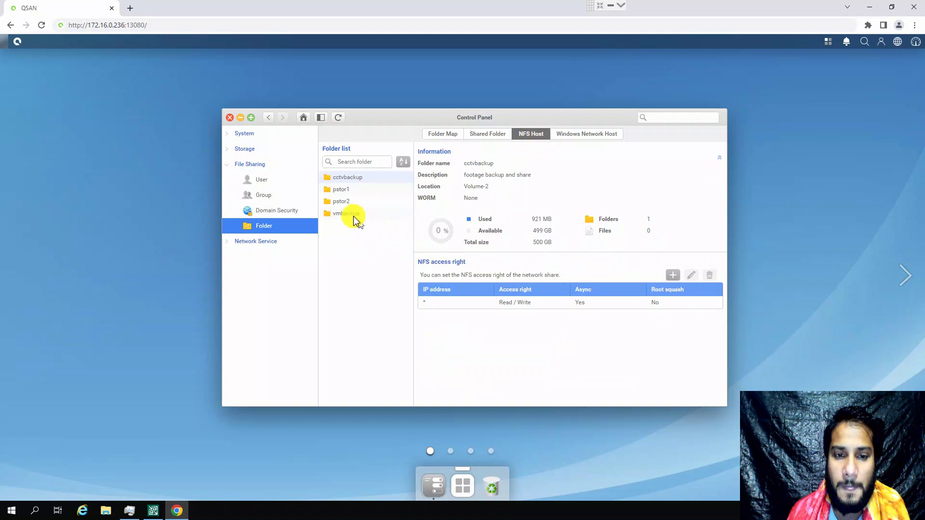
left_click(347, 214)
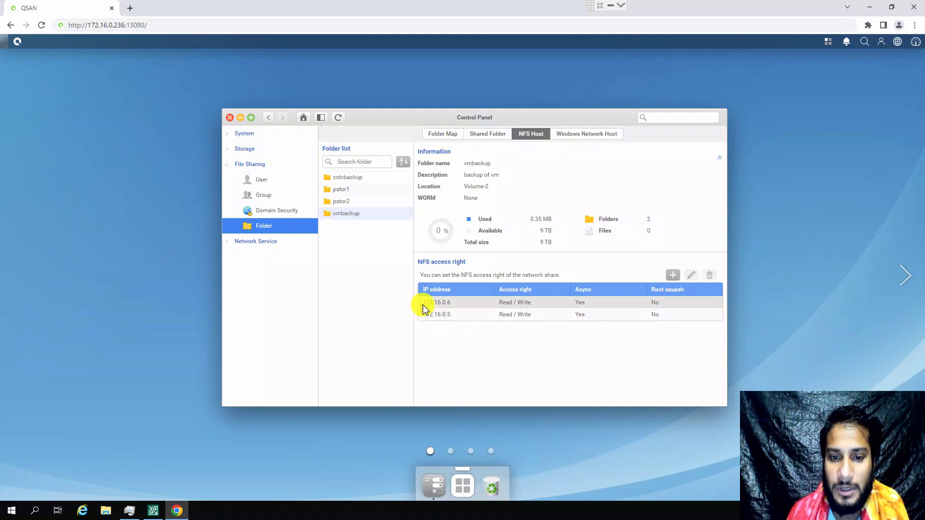
left_click(448, 315)
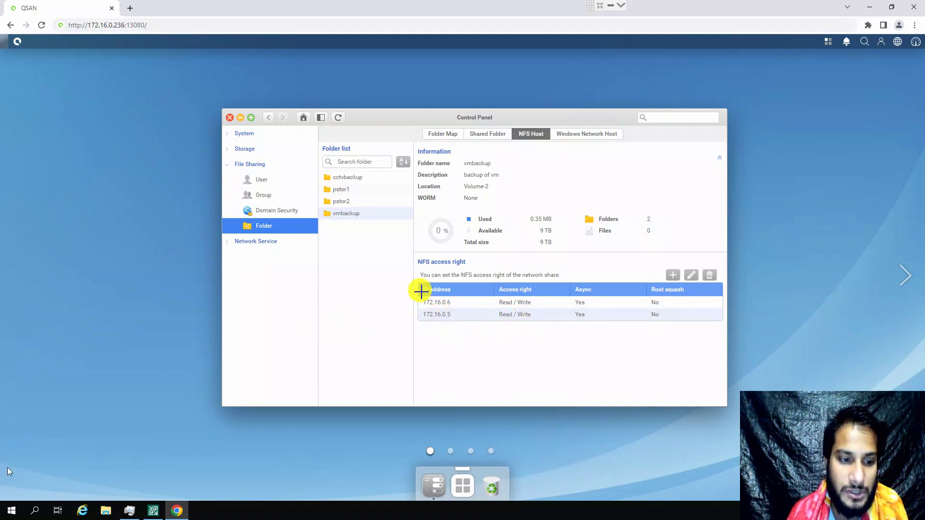
left_click_drag(543, 328, 413, 308)
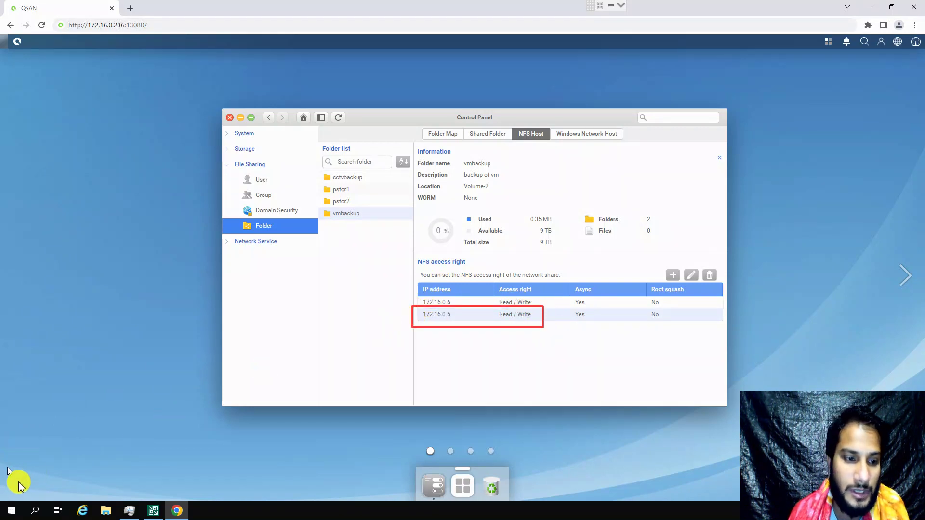
left_click(153, 511)
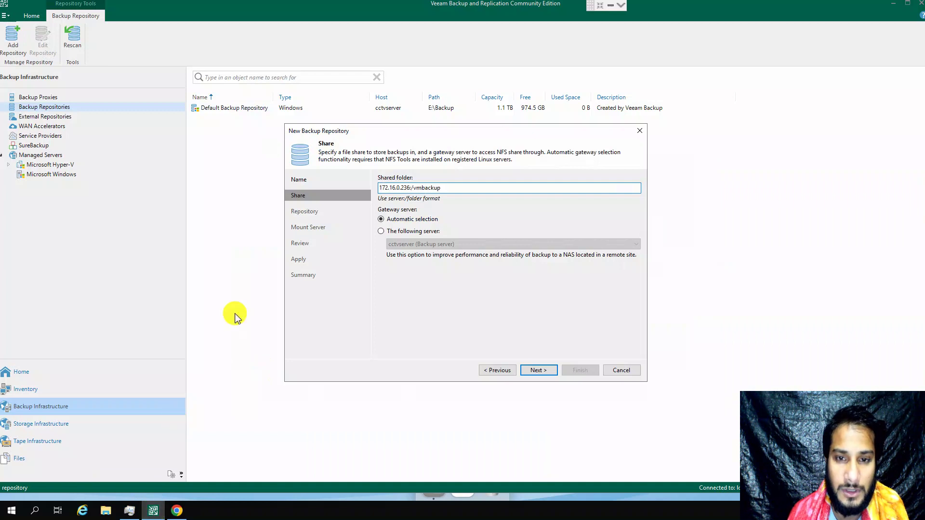
key("super+r")
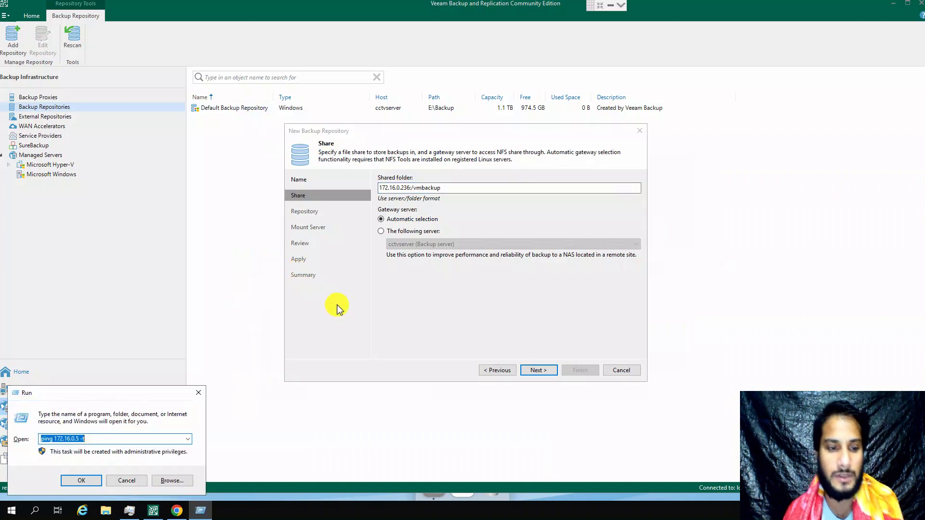
type("cm")
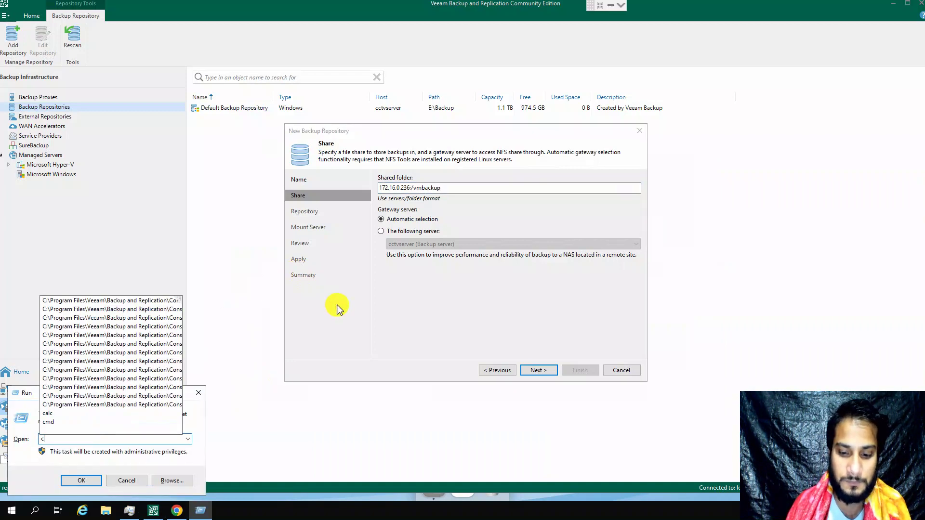
key("Return")
key("Return")
type("cmd")
key("Return")
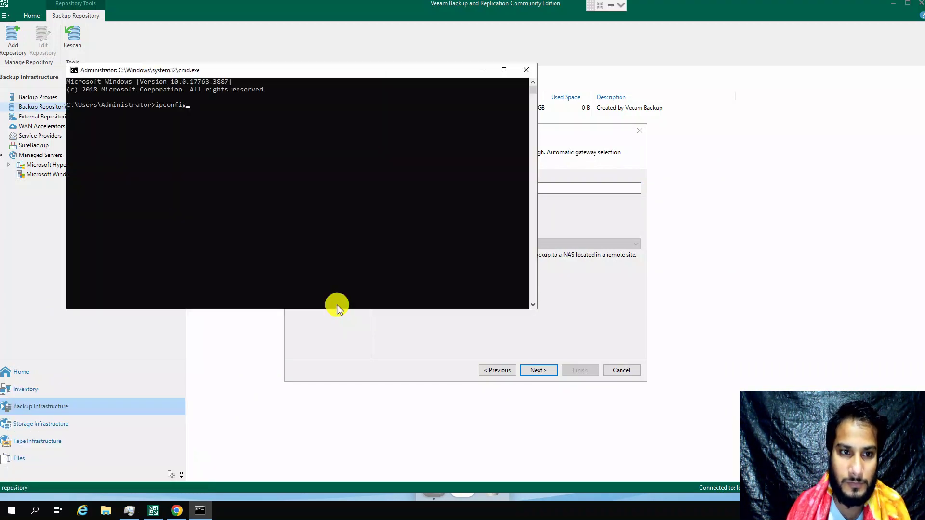
type("ipconfig")
key("Return")
left_click_drag(258, 198, 209, 196)
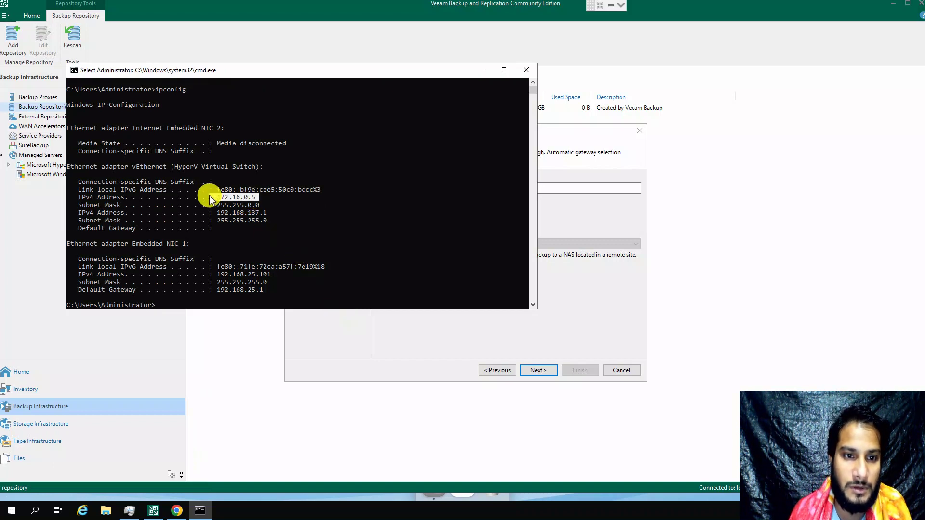
left_click(524, 74)
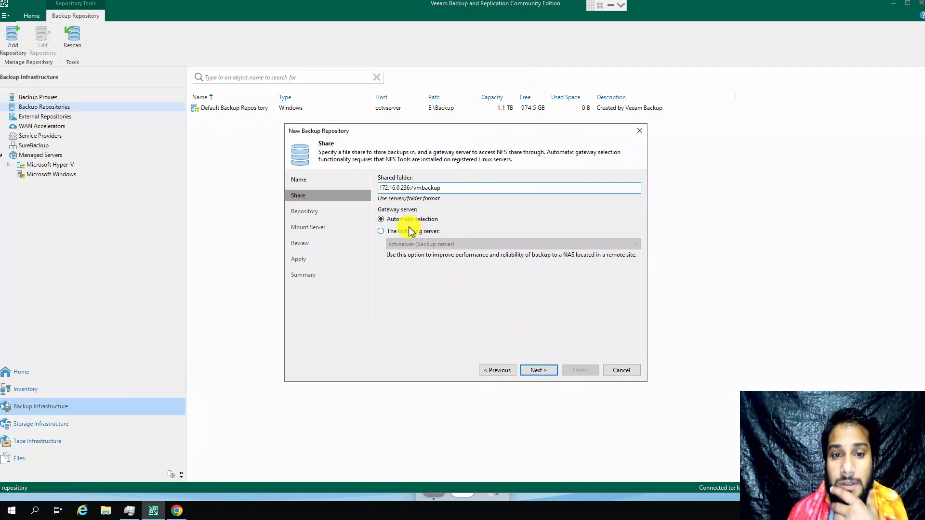
Step: Accept the 9 TB vmbackup location with 4 concurrent tasks, leaving Advanced settings unchanged
left_click(534, 372)
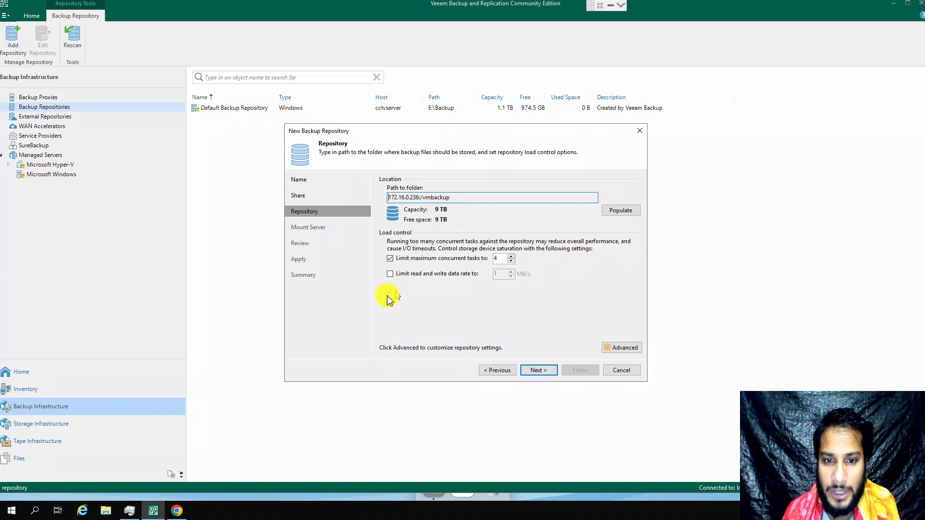
left_click(622, 347)
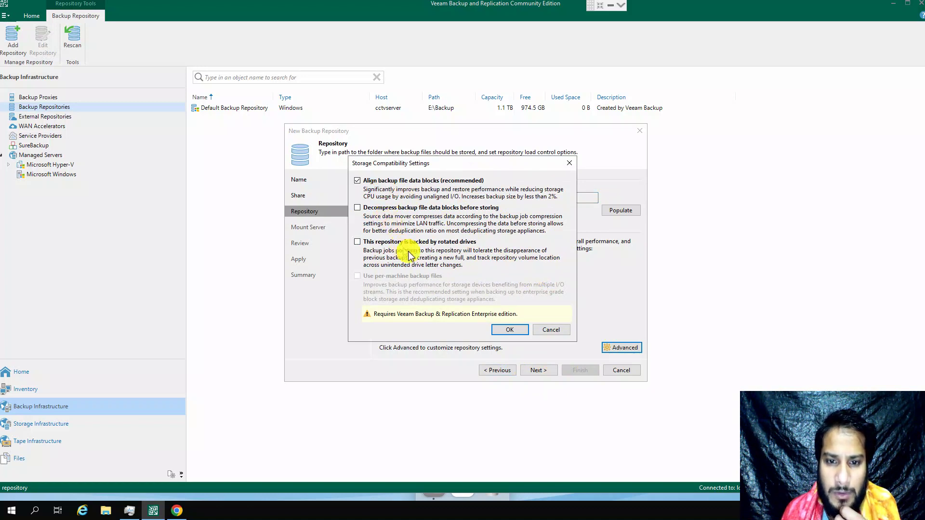
left_click(549, 329)
left_click(541, 379)
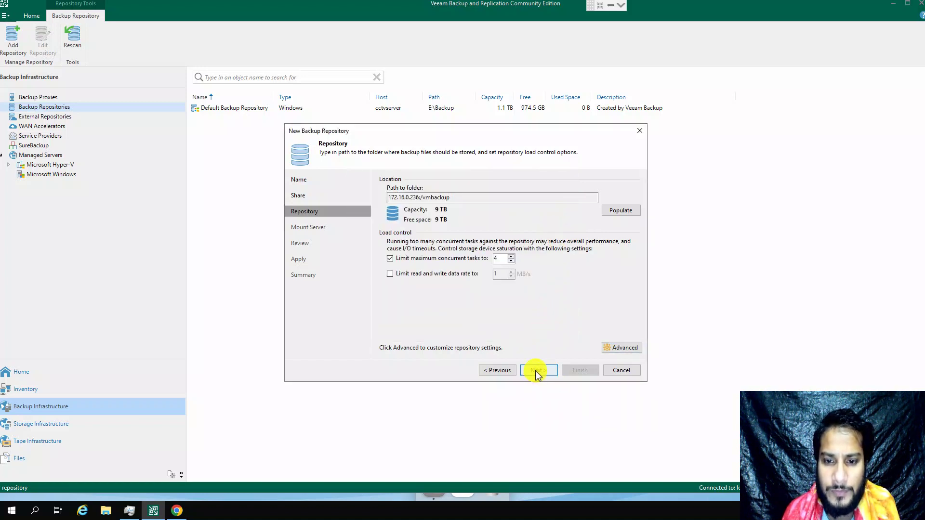
left_click(536, 372)
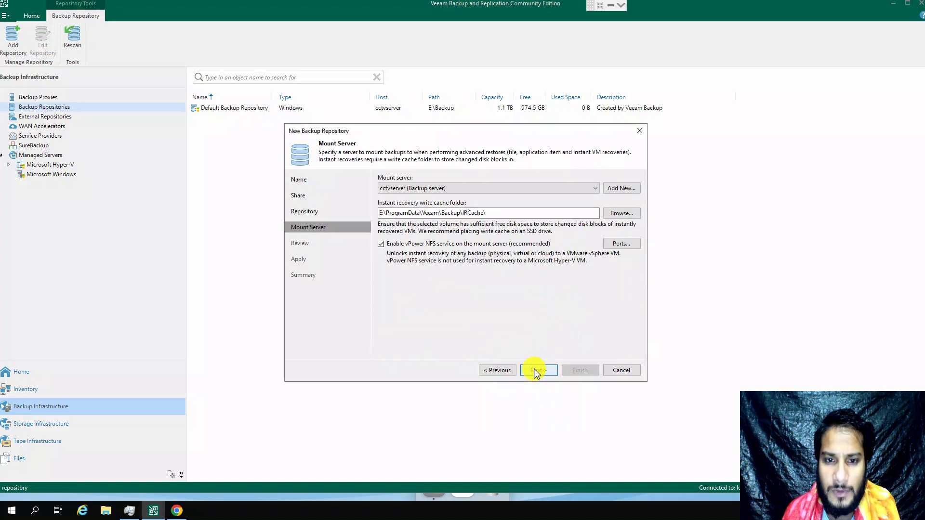
Step: Keep cctvserver (Backup server) as the repository's mount server and proceed to the Review page
left_click(478, 188)
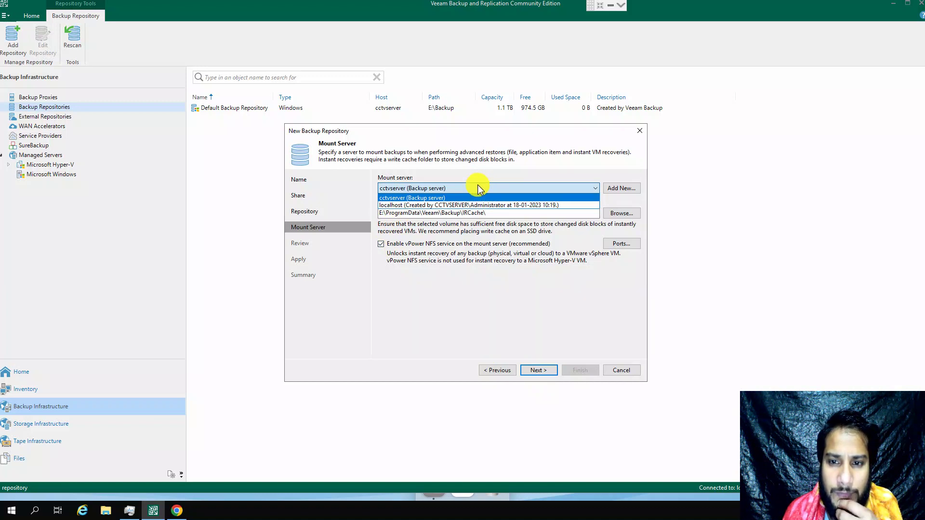
left_click(476, 194)
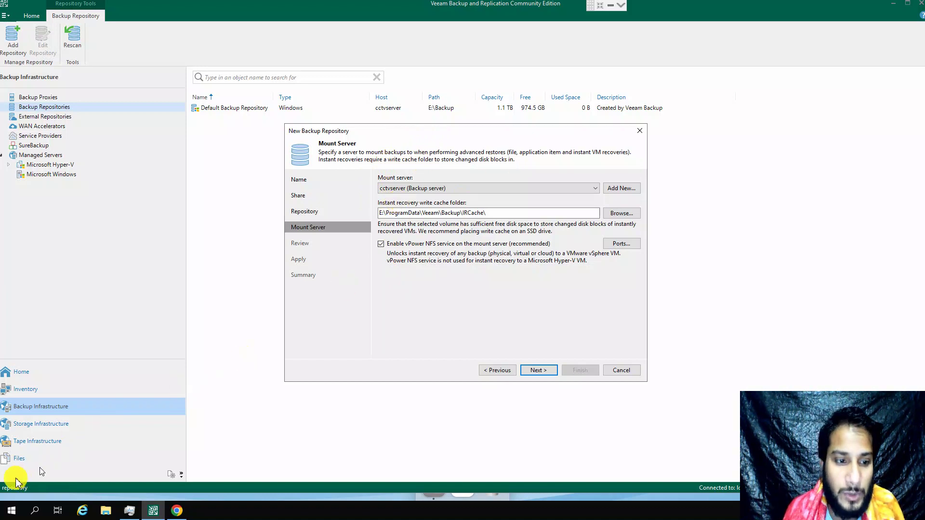
mouse_move(632, 152)
left_mouse_down()
mouse_move(314, 169)
mouse_move(299, 155)
mouse_move(307, 172)
left_mouse_up()
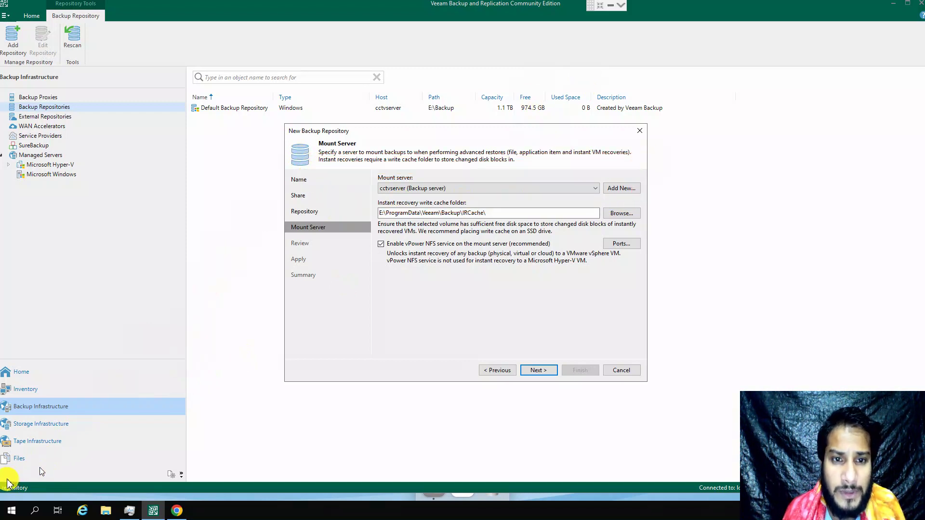
key("Escape")
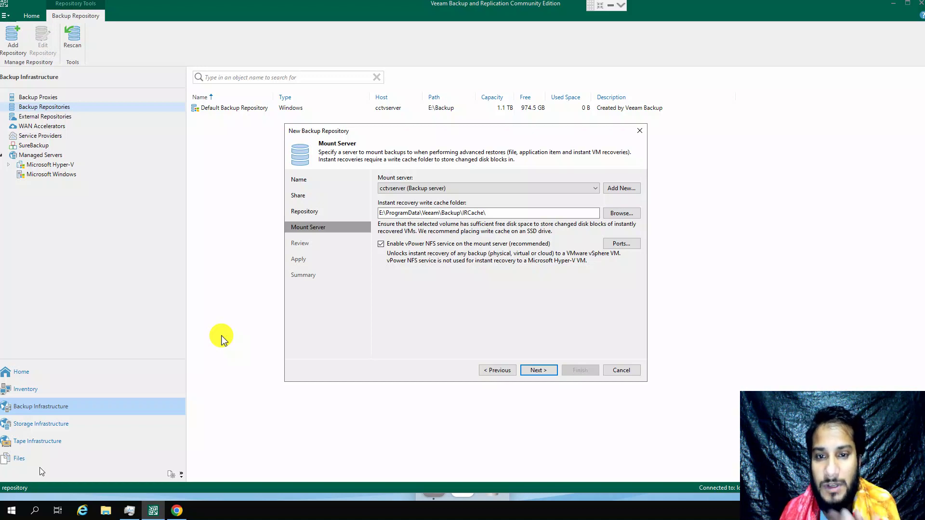
left_click(429, 189)
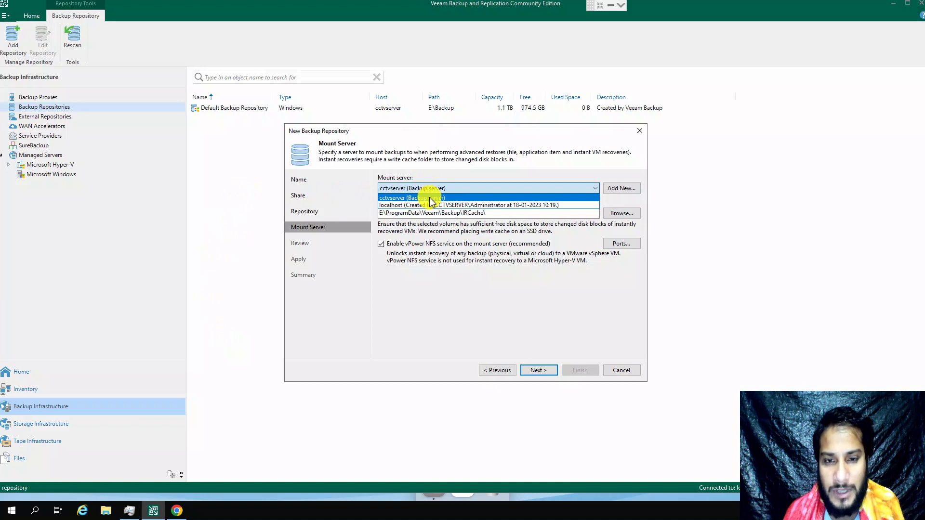
left_click(430, 198)
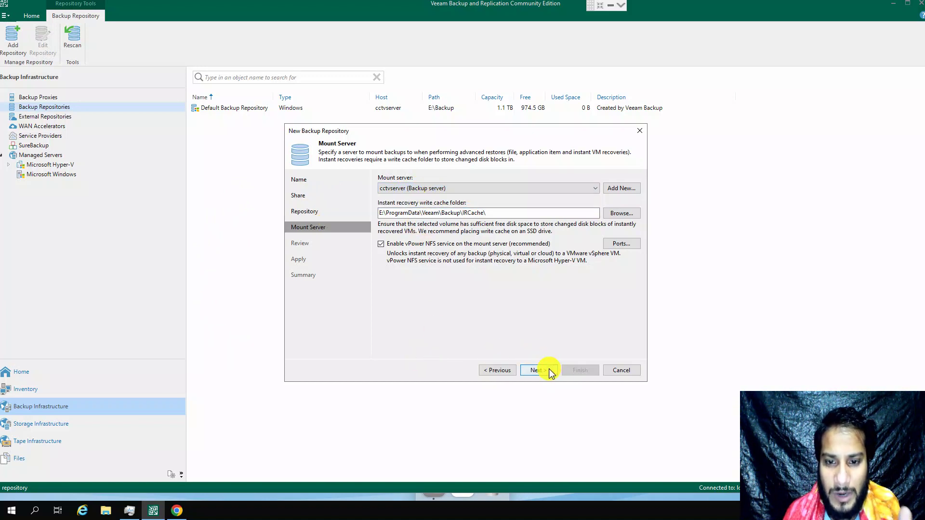
left_click(550, 370)
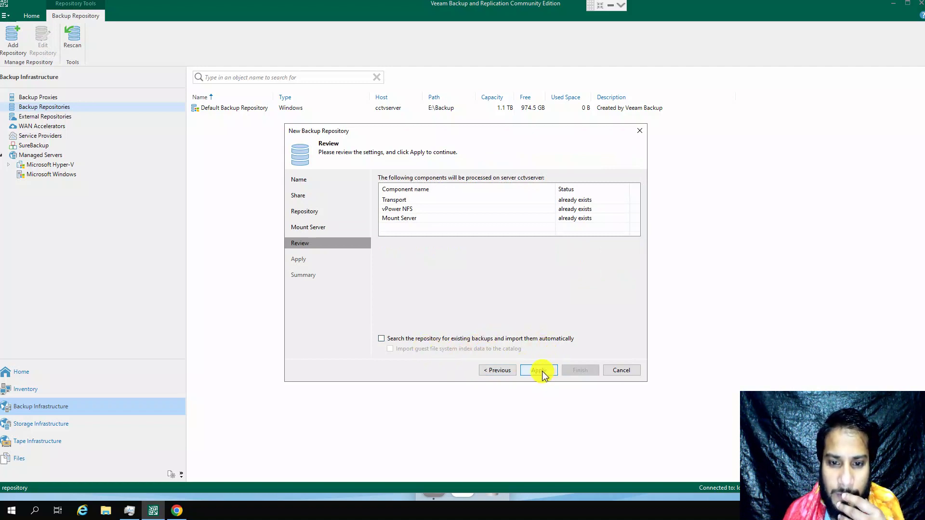
Step: Create NAS NFS Backup Repository 1 without importing backups, move configuration backups to it, and select it
left_click(472, 340)
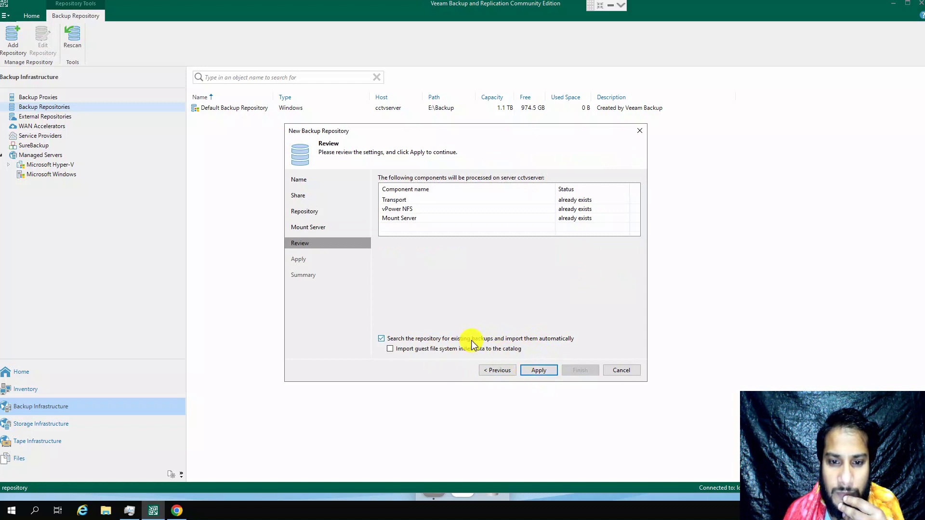
left_click(473, 340)
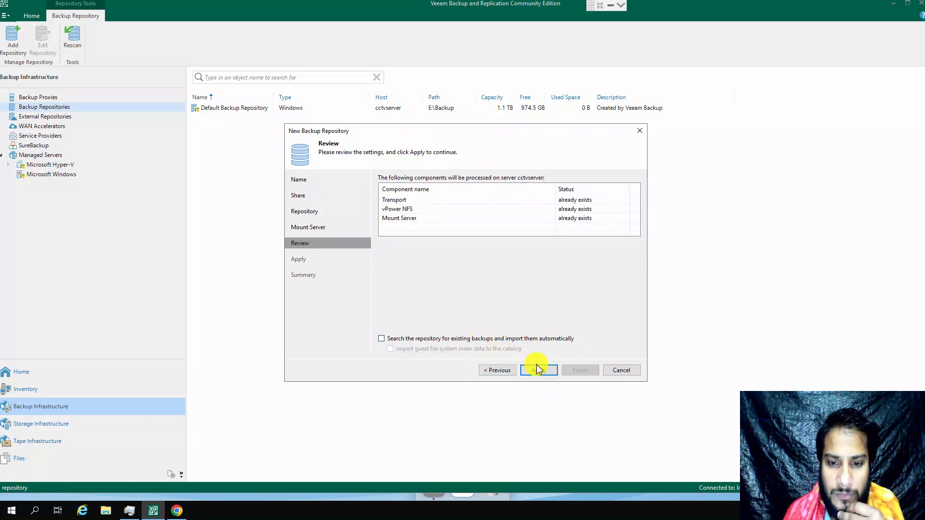
left_click(537, 369)
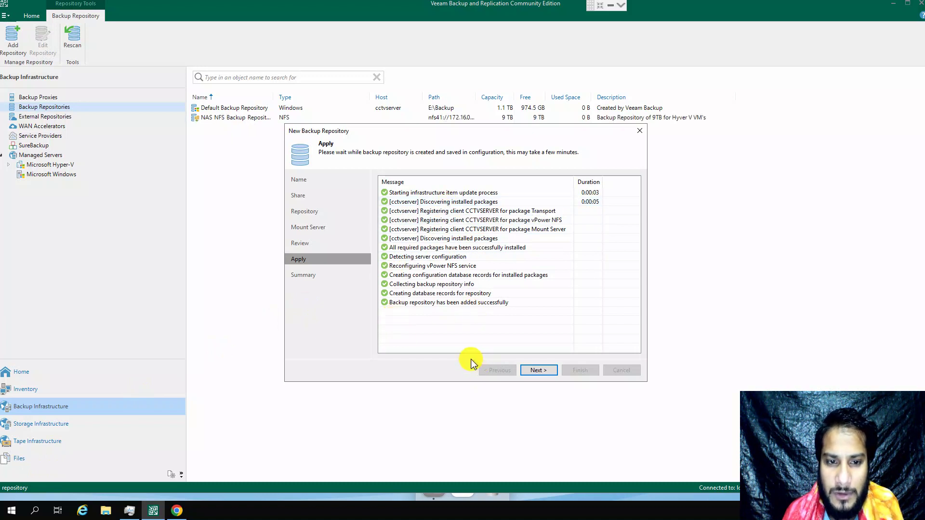
left_click(539, 370)
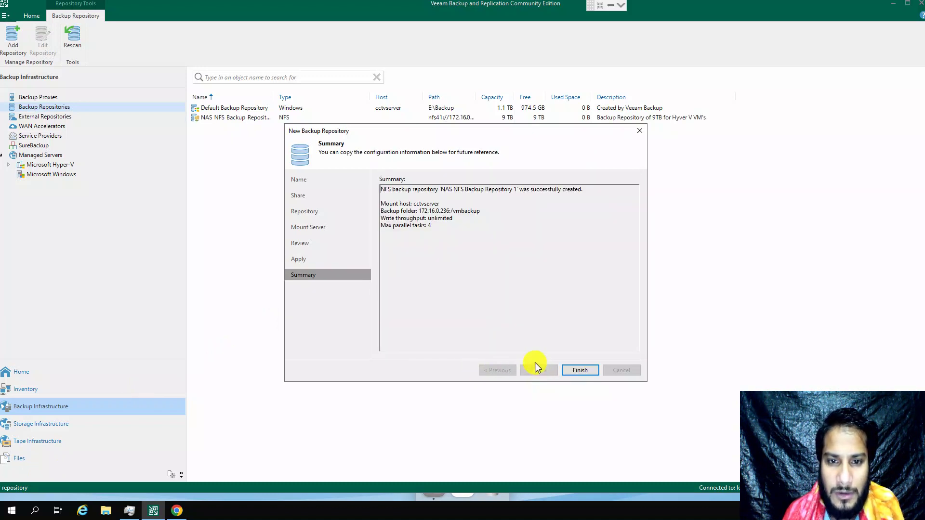
left_click(589, 371)
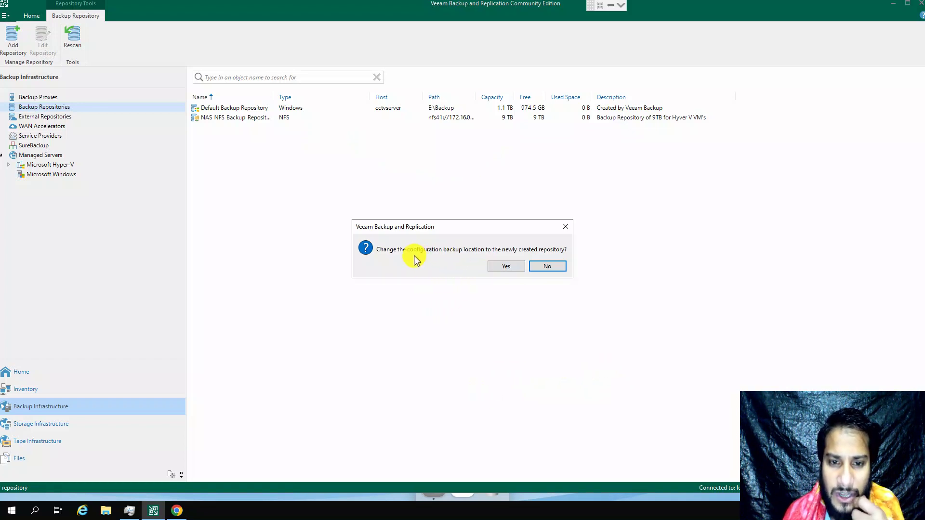
left_click(514, 266)
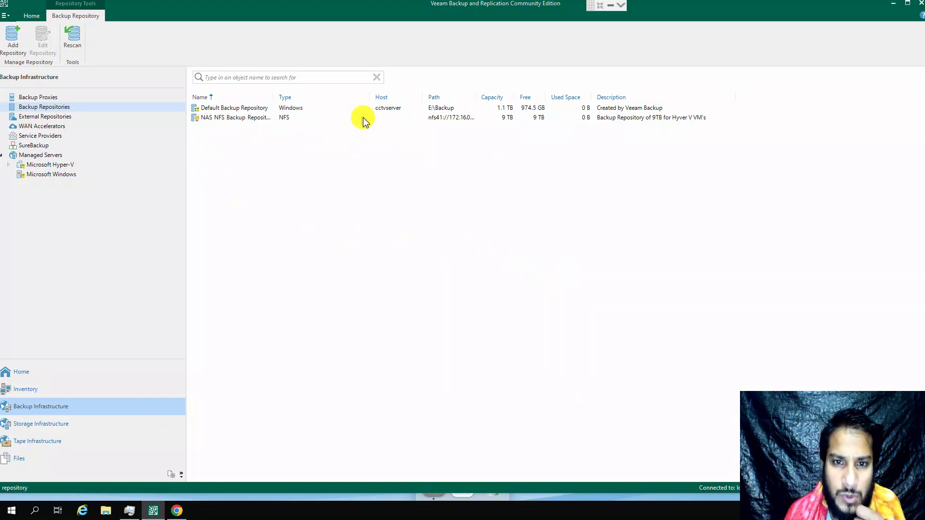
left_click(284, 119)
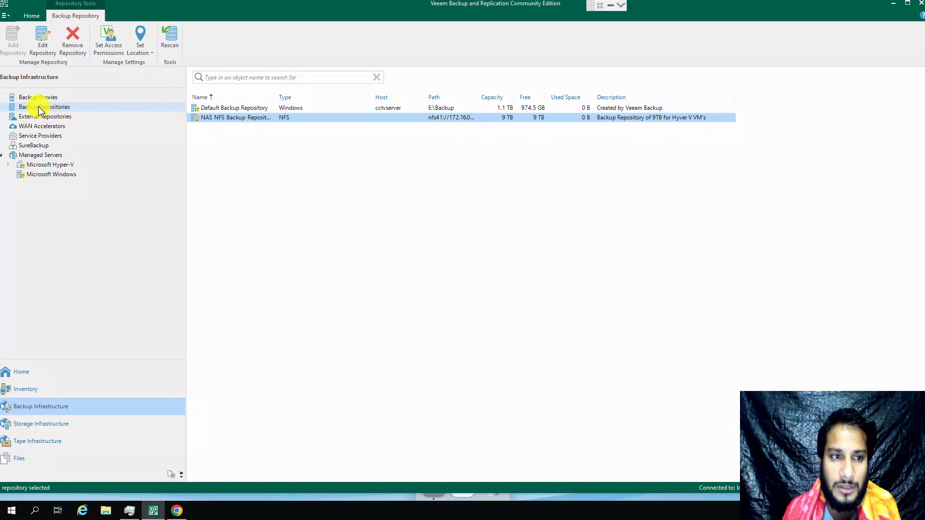
Step: In Inventory, open Microsoft Hyper-V > Standalone Hosts > localhost and select Win2019-Hikcentralpstor
left_click(34, 389)
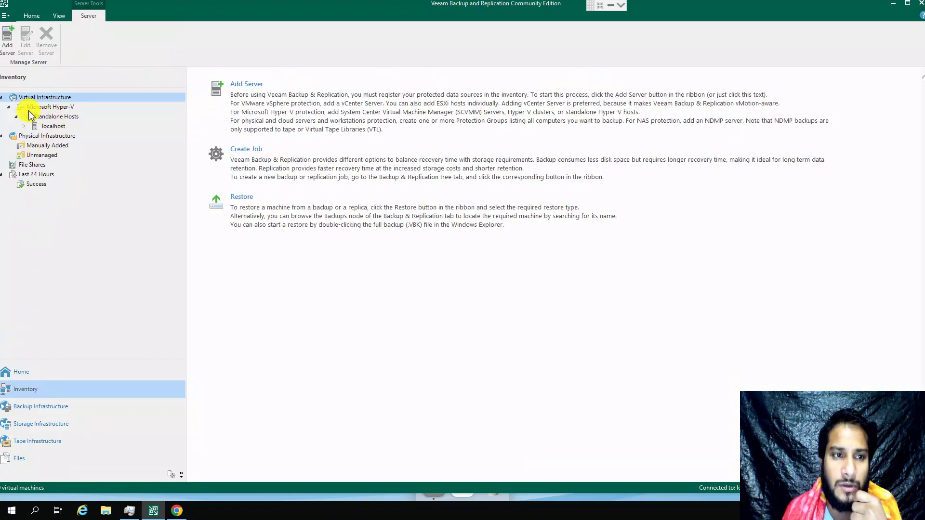
left_click(51, 107)
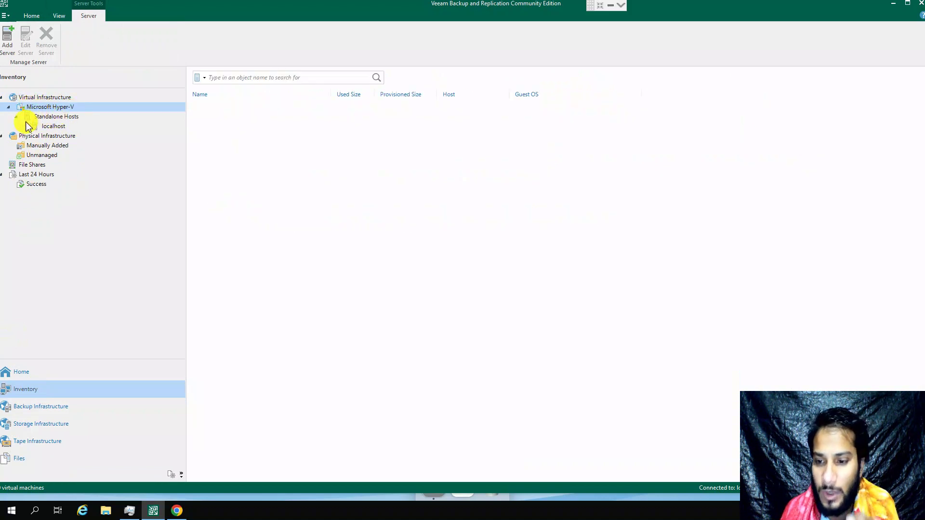
left_click(49, 97)
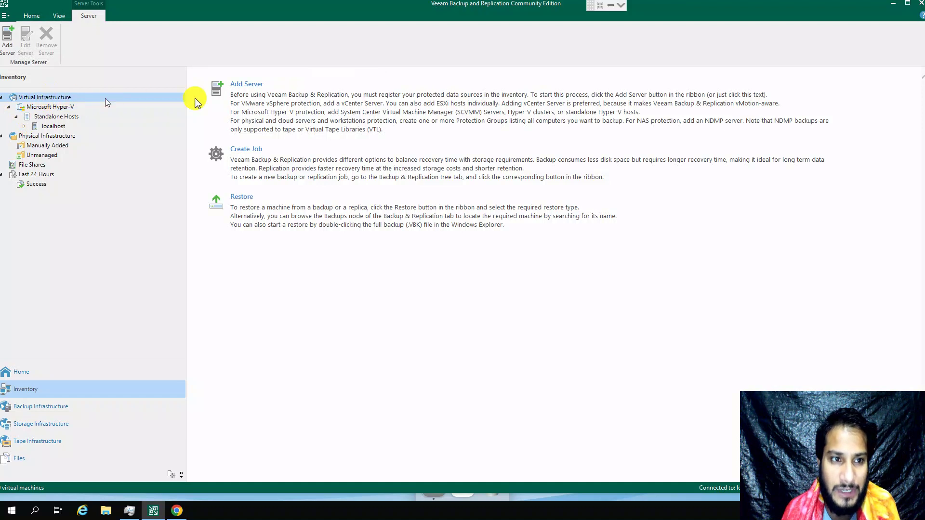
left_click(264, 96)
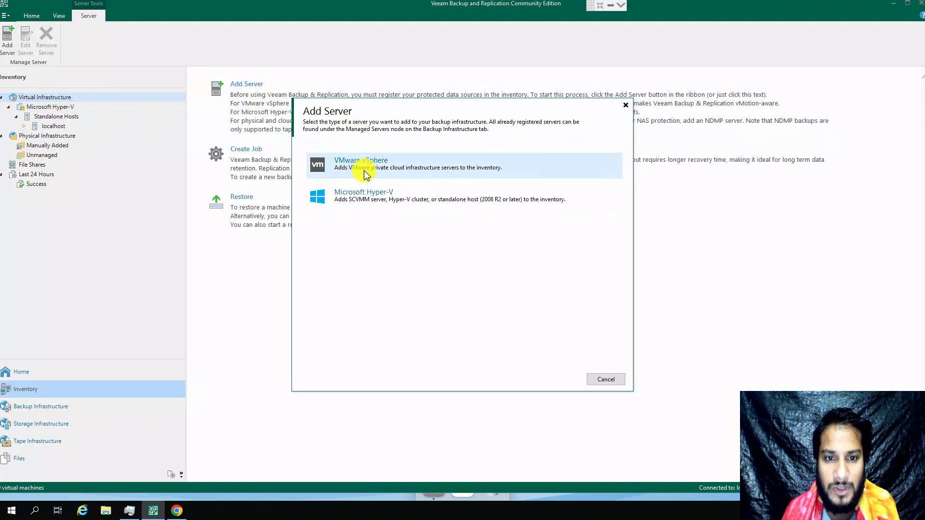
left_click(369, 192)
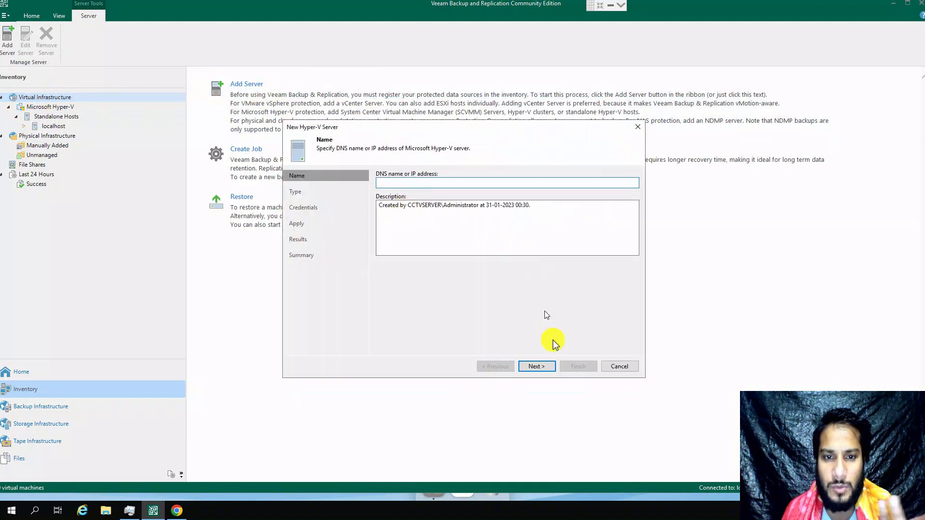
left_click(610, 367)
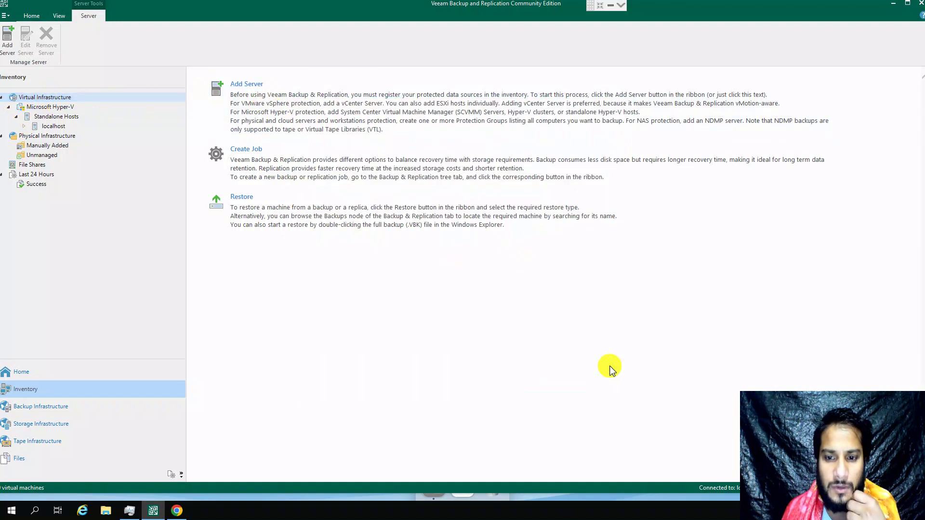
left_click(52, 117)
left_click(54, 127)
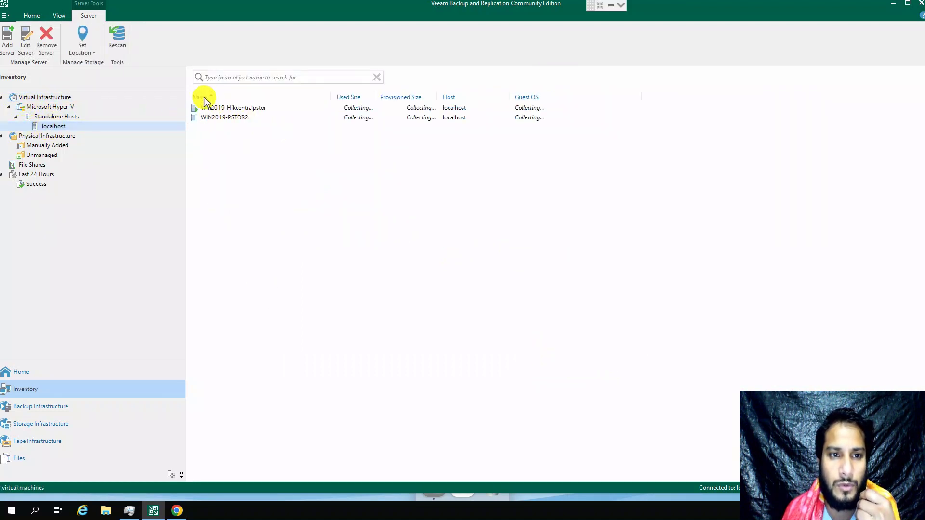
left_click(213, 108)
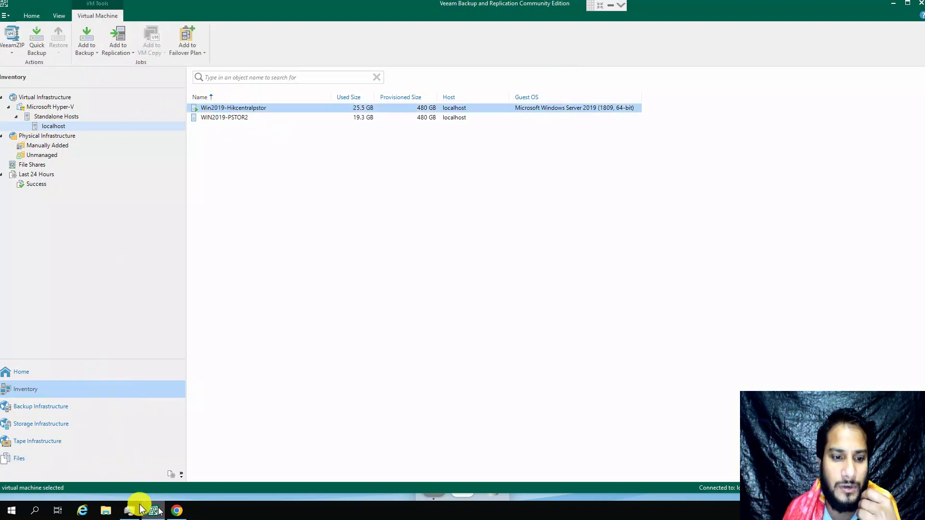
Step: Create a new backup job for the VM named 'Backup Job 1 for Win2019-Hikcentralpstor'
right_click(252, 105)
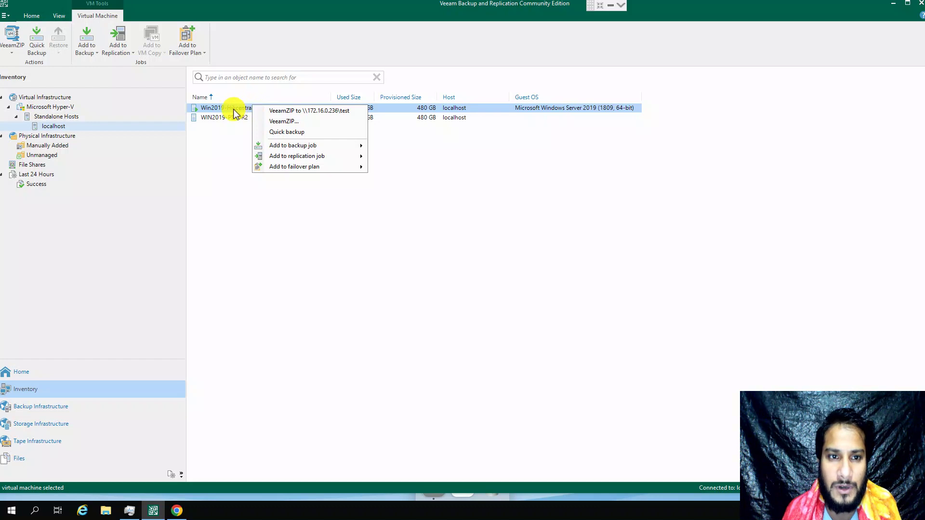
right_click(234, 110)
mouse_move(288, 155)
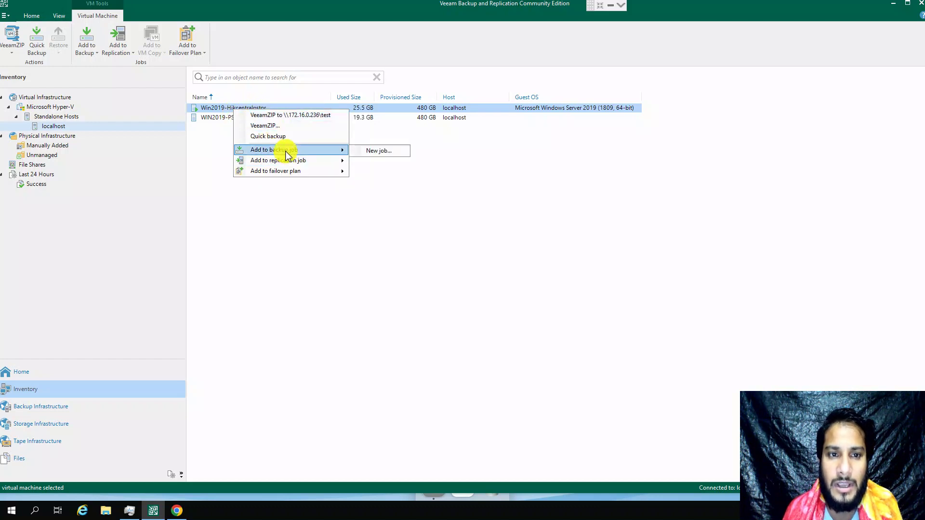
left_click(383, 152)
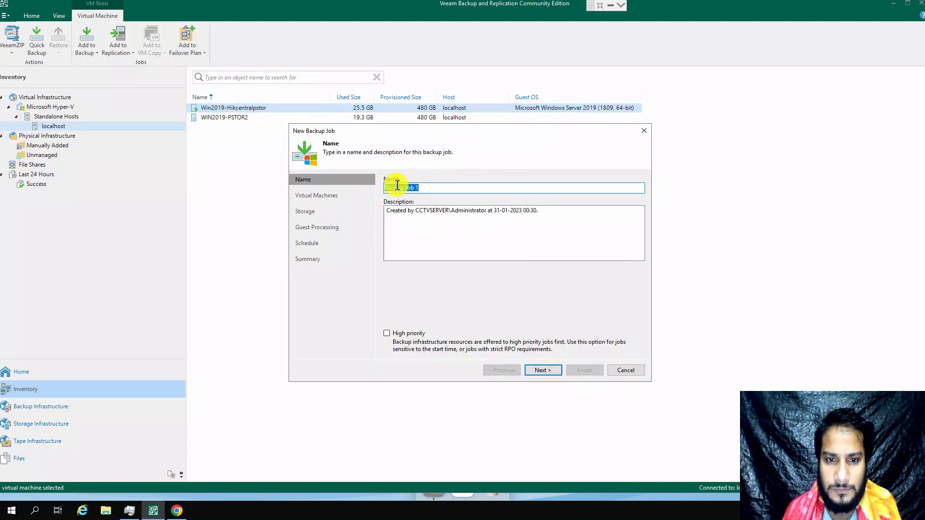
left_click(397, 186)
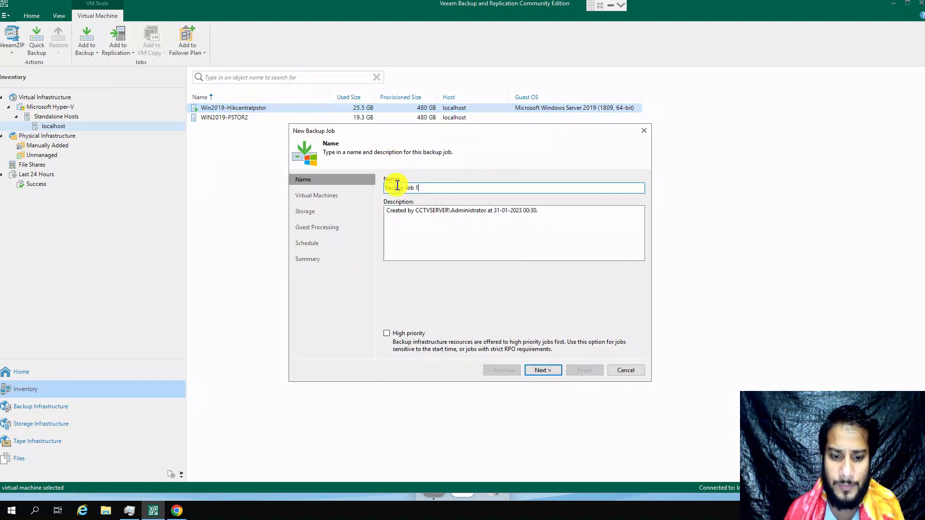
type("for ")
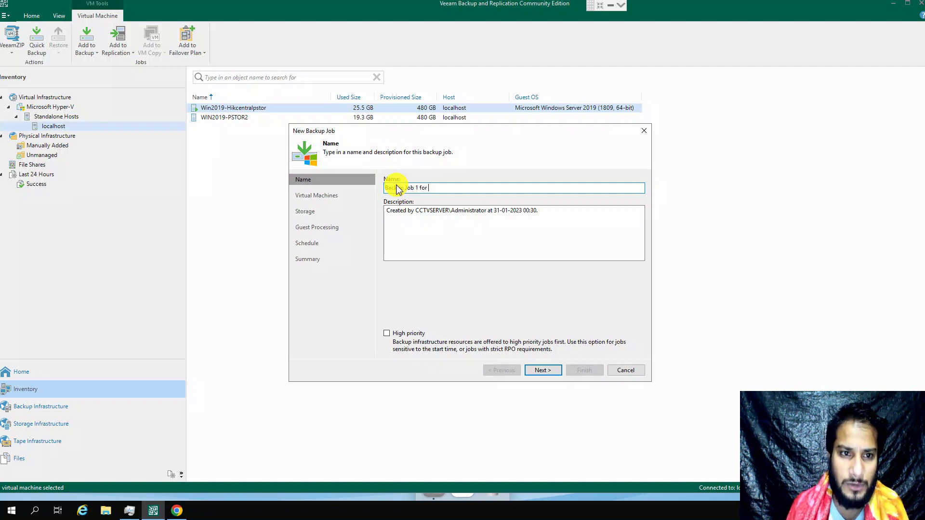
type("Win2019")
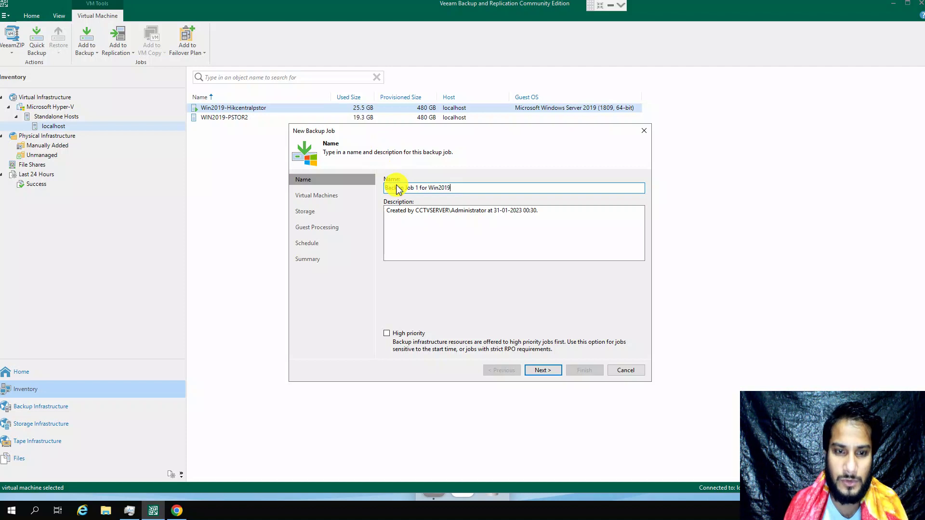
type("-Hik")
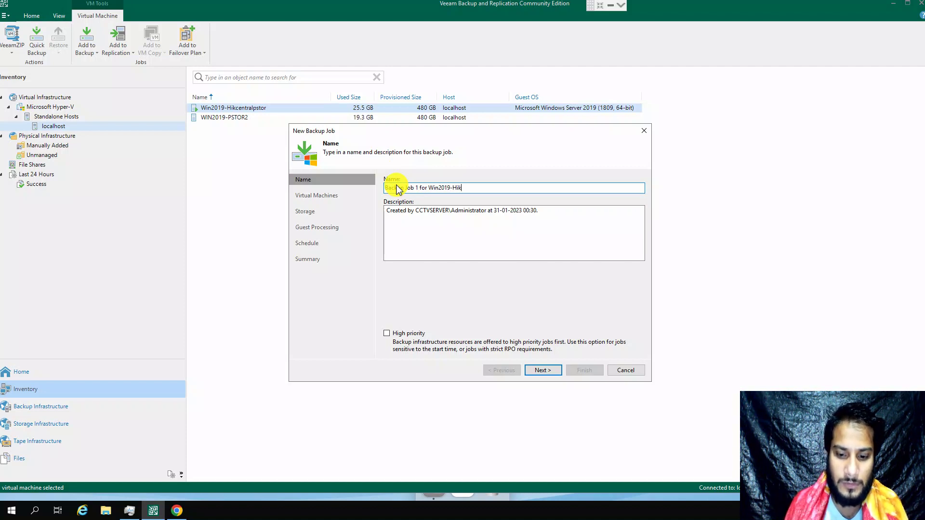
type("centra")
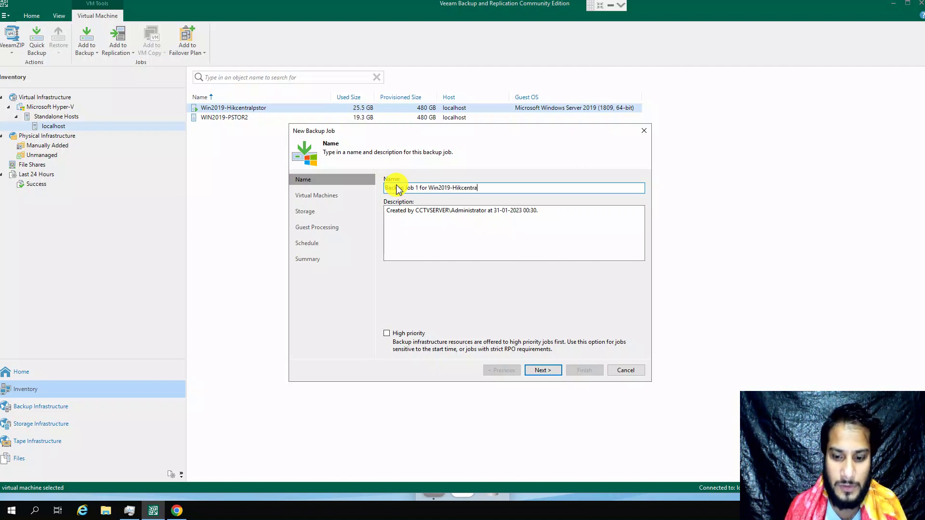
type("lpstor")
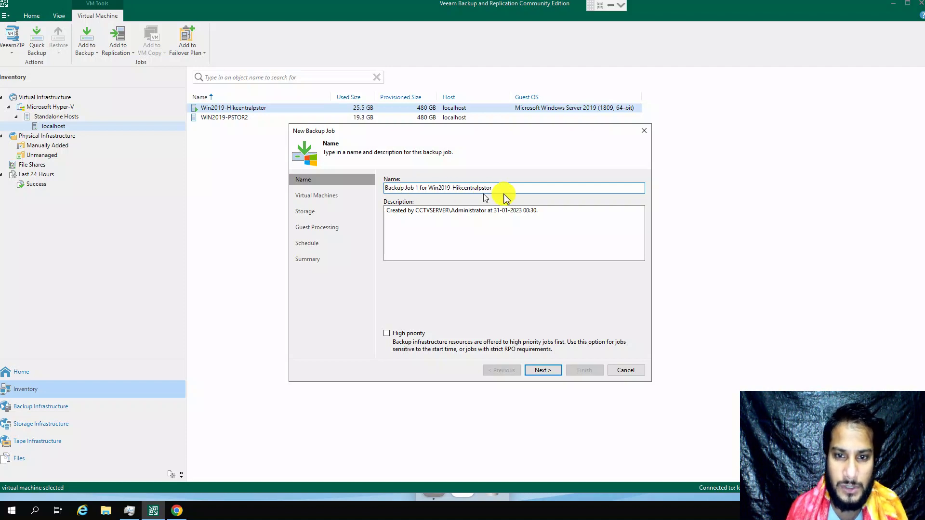
Step: Copy the job name into the description, enable High priority, and continue
left_click_drag(505, 187, 341, 187)
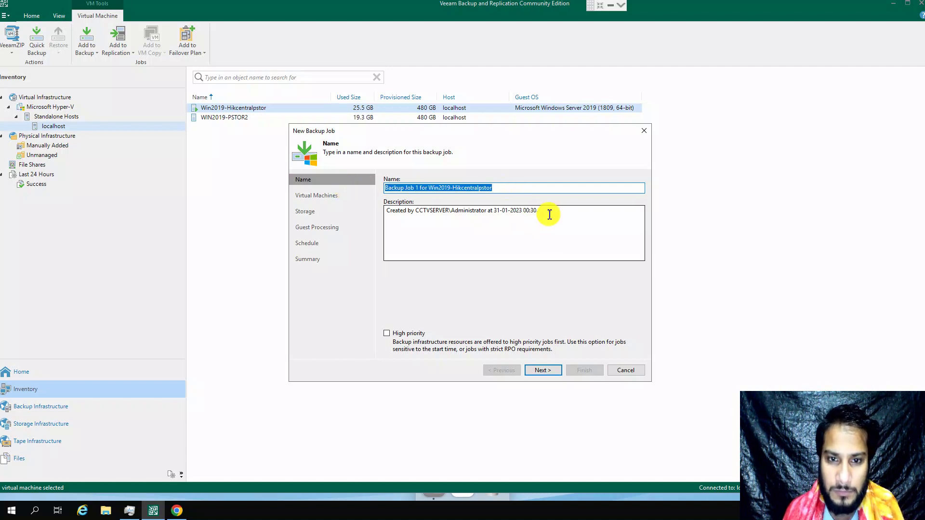
key("ctrl+c")
left_click(484, 216)
key("ctrl+a")
key("ctrl+v")
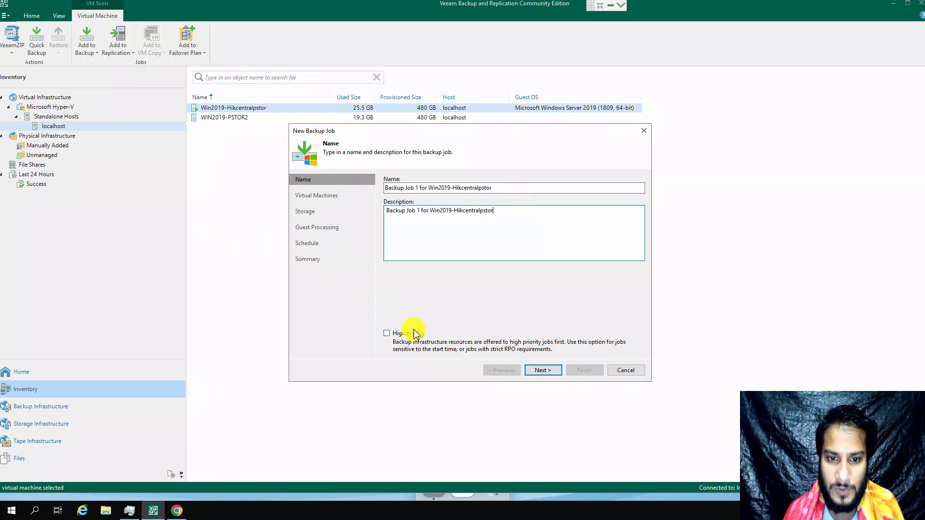
left_click(407, 333)
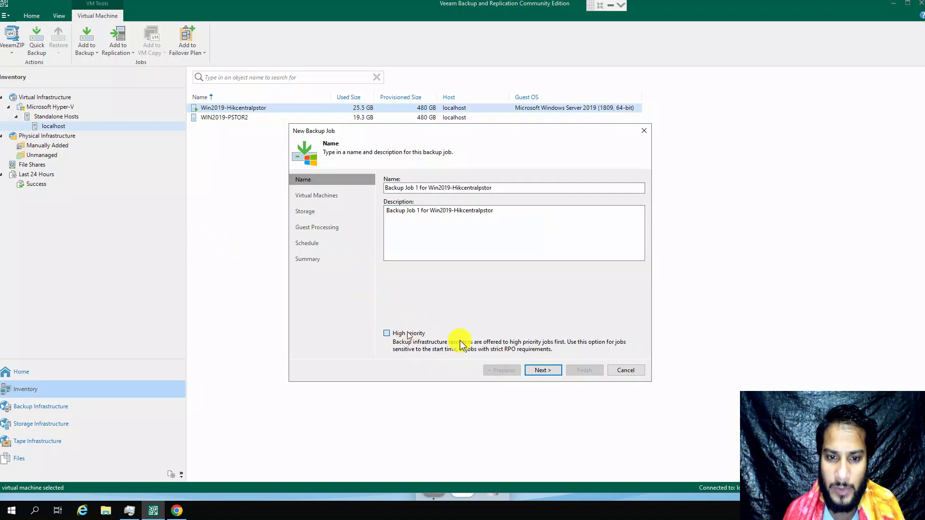
left_click(540, 370)
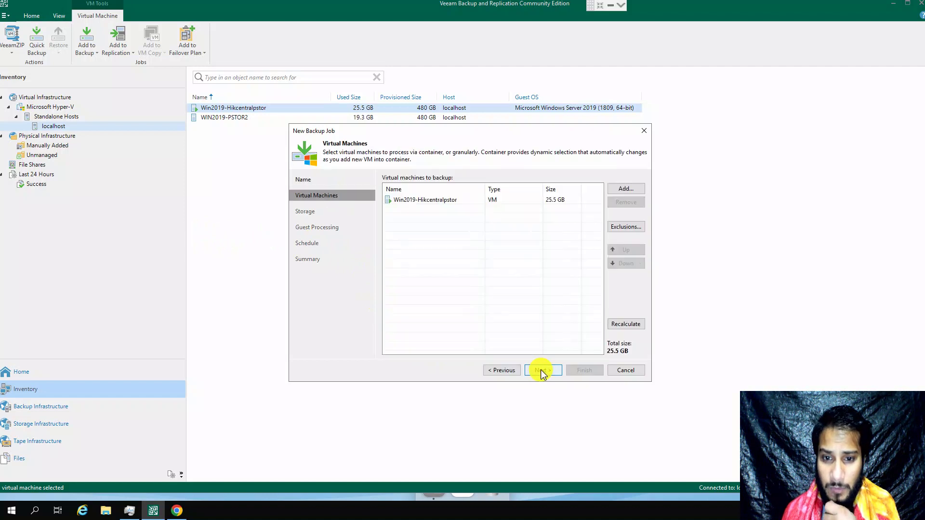
Step: Check Win2019-Hikcentralpstor's disk exclusions, leave all disks included, and continue to Storage
left_click(438, 200)
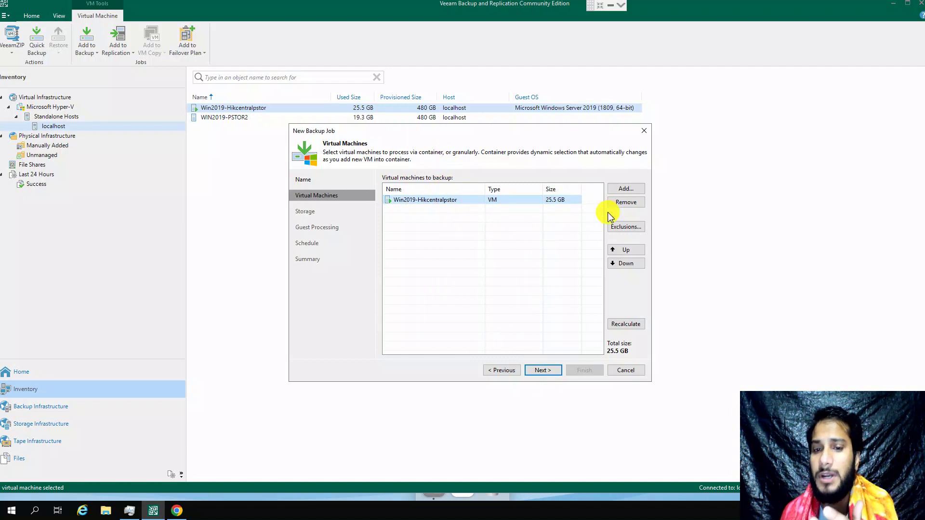
left_click(625, 227)
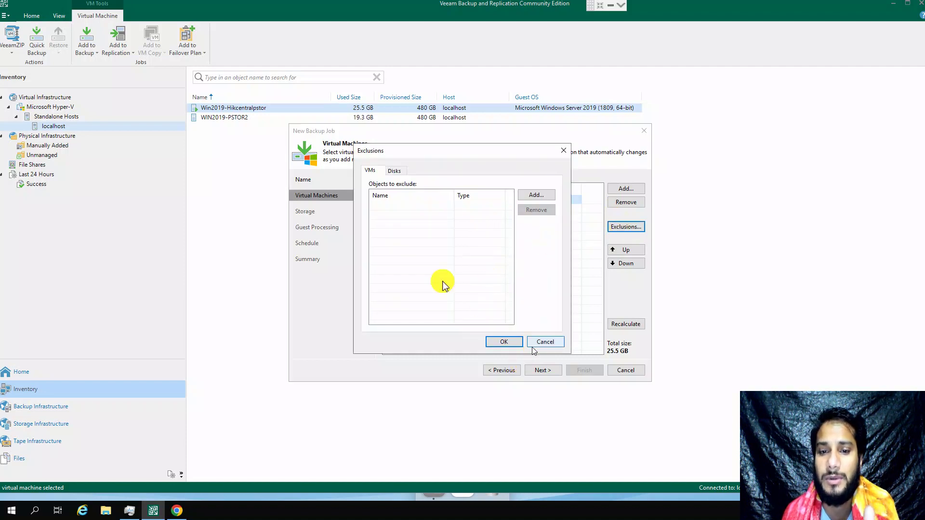
left_click(396, 172)
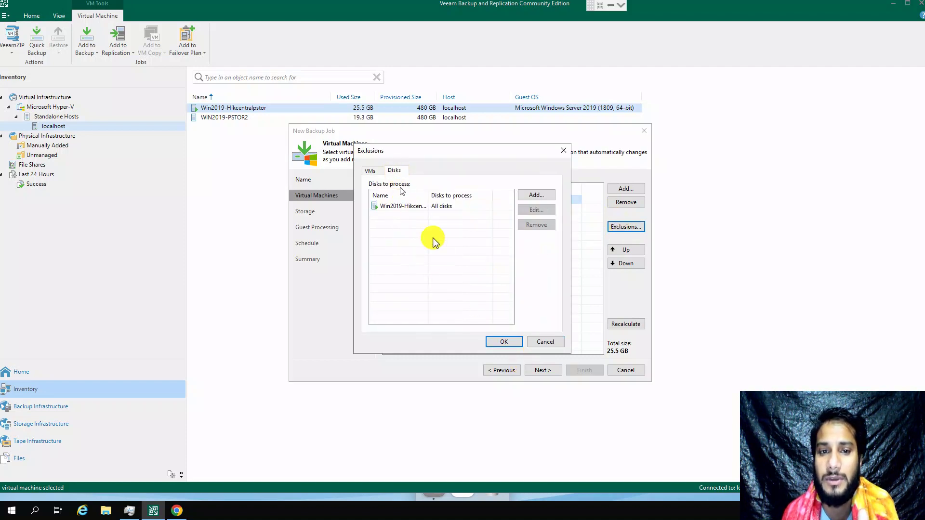
left_click(553, 342)
left_click(544, 371)
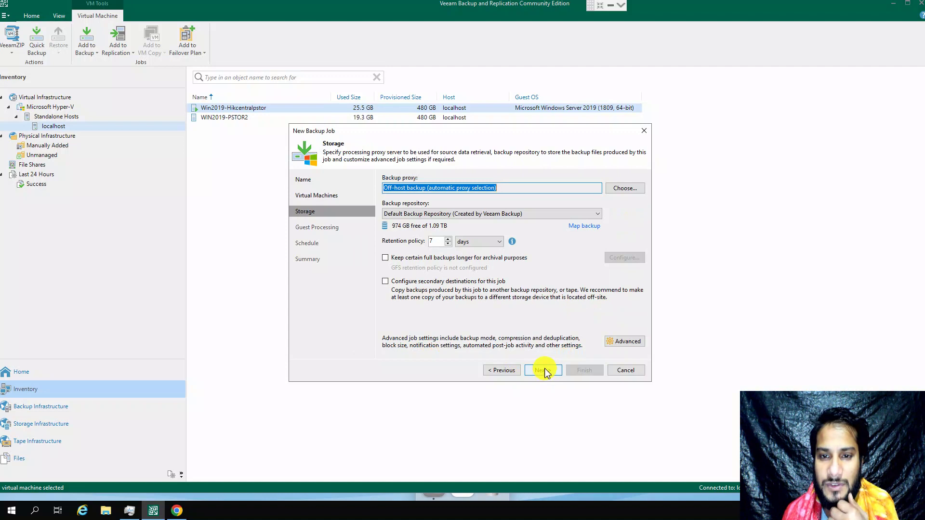
Step: Set the job's backup repository to NAS NFS Backup Repository 1
double_click(550, 192)
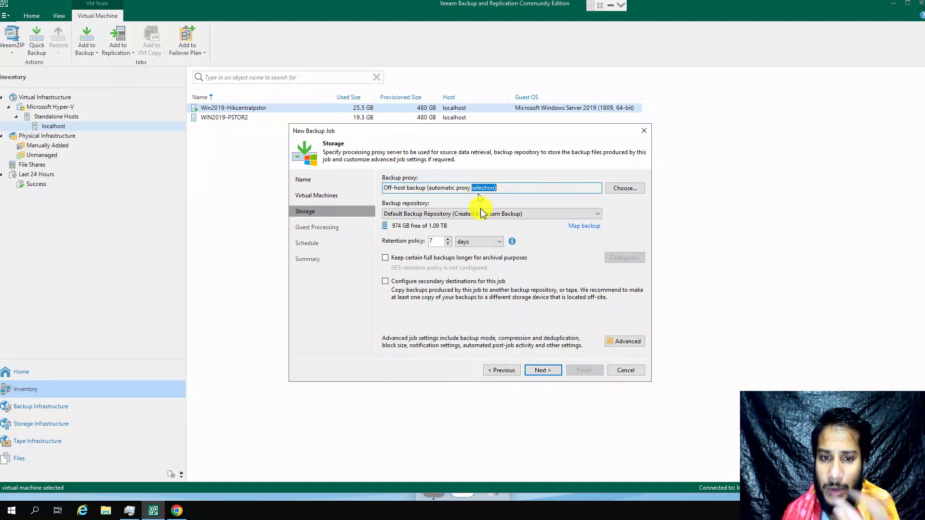
left_click(412, 214)
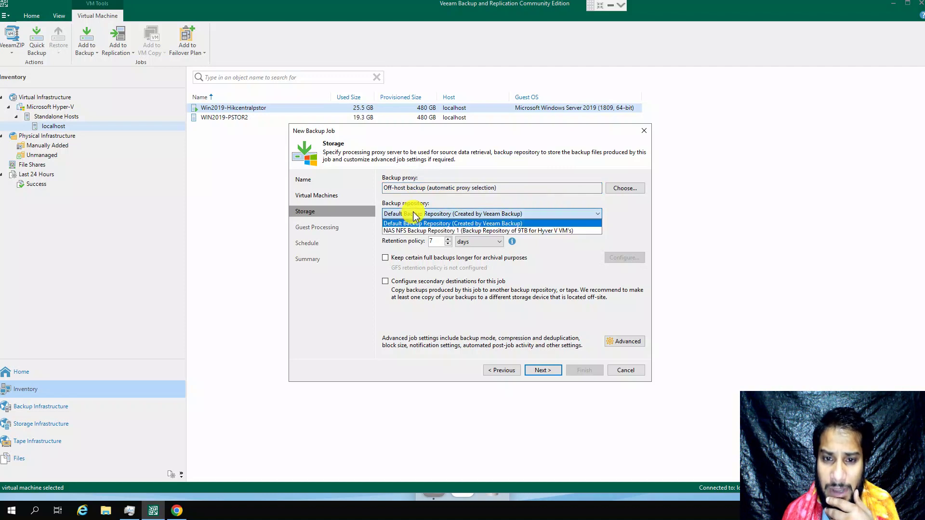
left_click(412, 231)
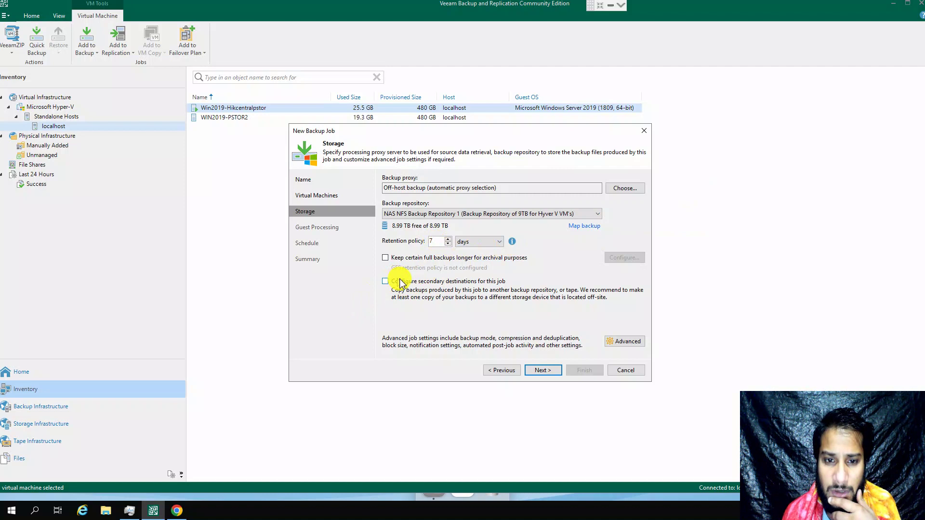
Step: Leave secondary destinations disabled after the backup copy warning, and open Advanced settings
left_click(493, 283)
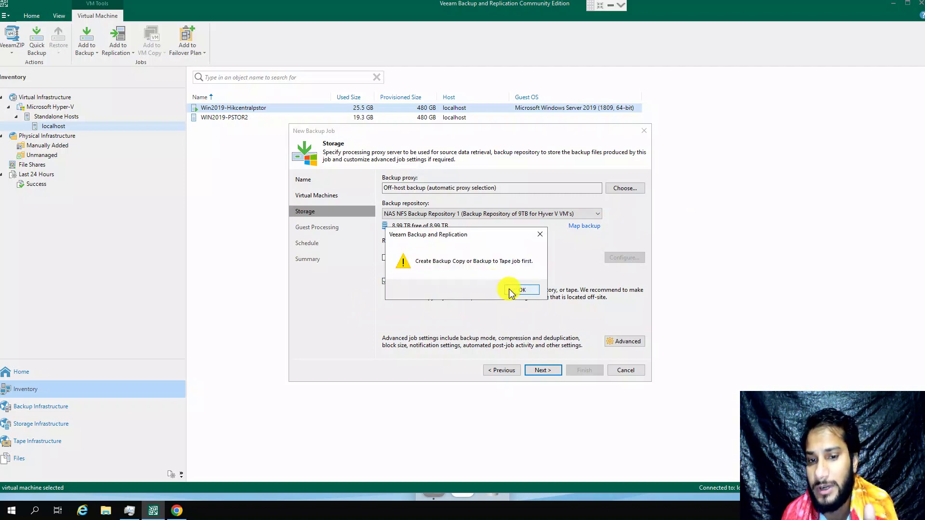
left_click(520, 290)
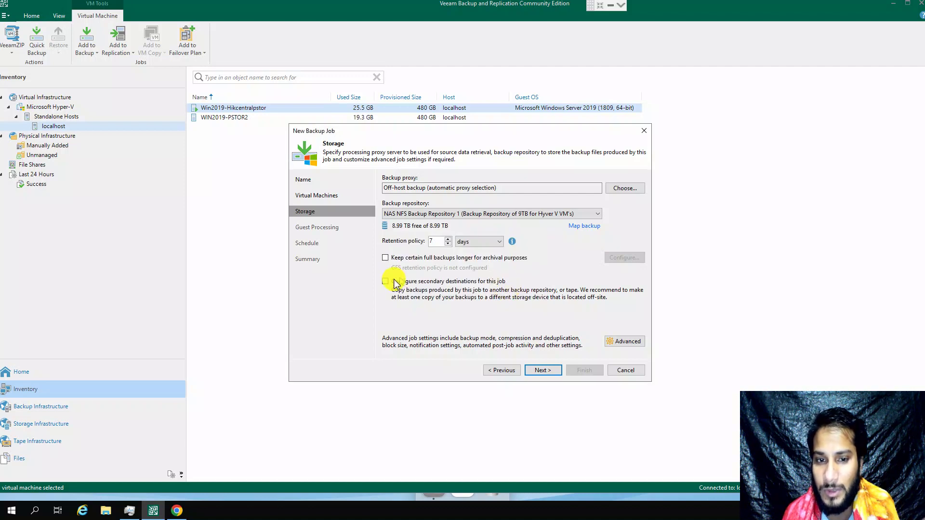
left_click(387, 283)
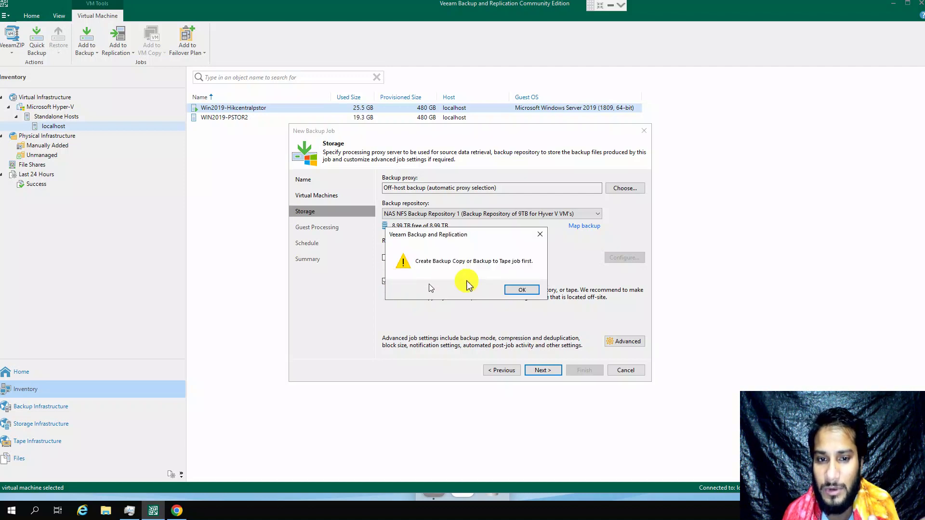
left_click(522, 290)
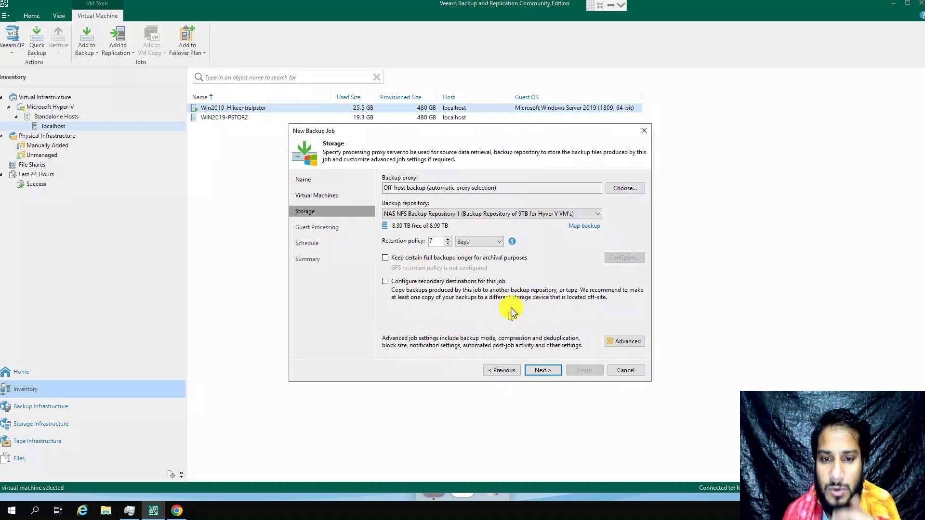
left_click(626, 341)
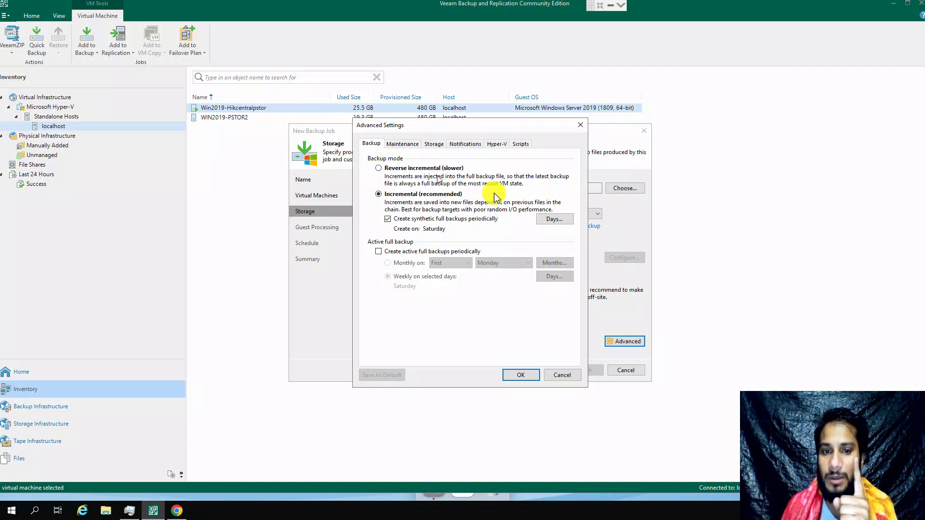
Step: Keep Saturday synthetic fulls and enable periodic active full backups
left_click(549, 219)
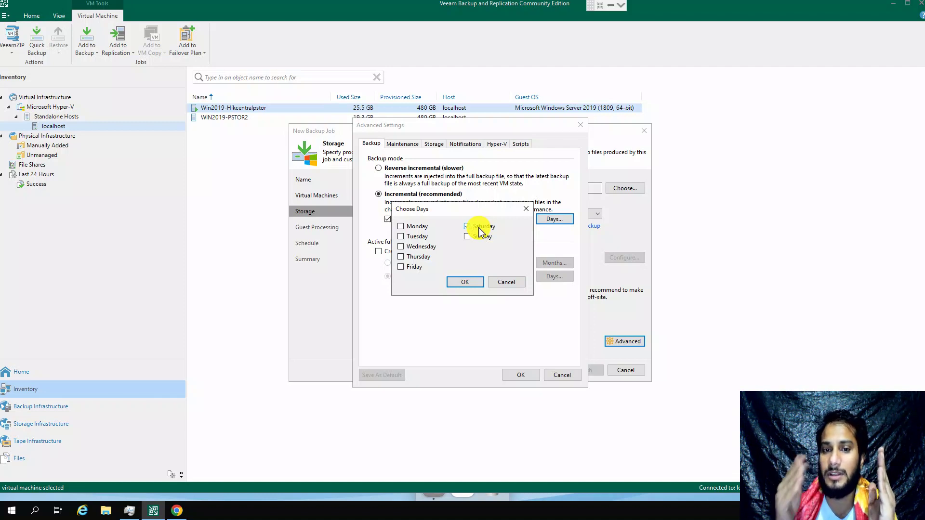
left_click(465, 282)
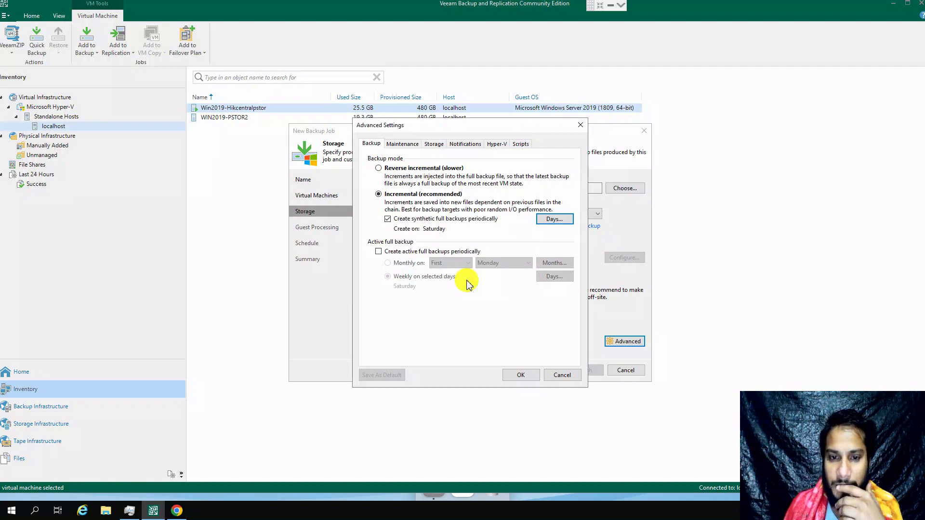
left_click(379, 252)
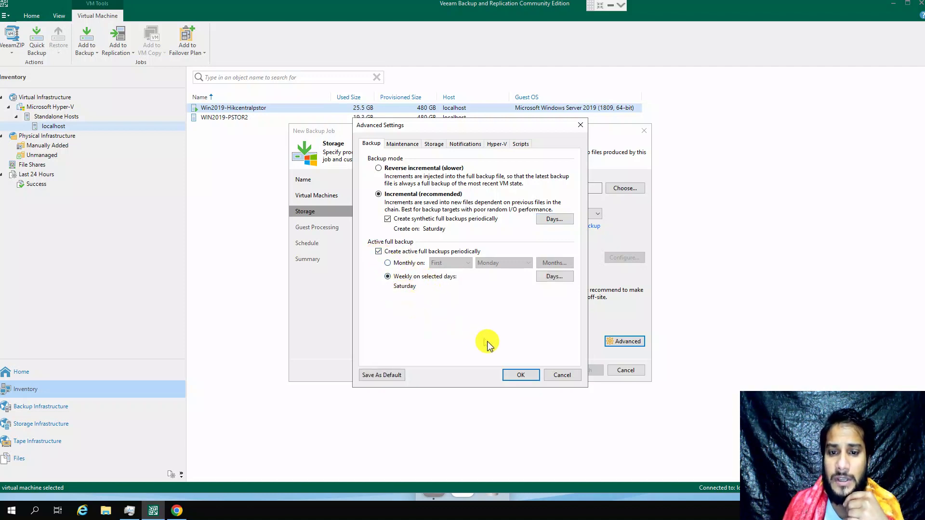
left_click(401, 144)
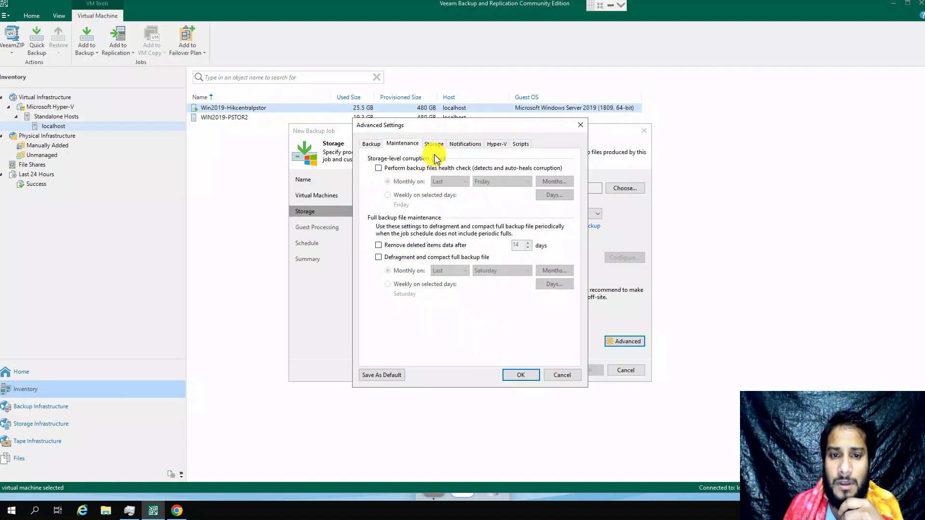
Step: Keep Optimal compression and Local target storage optimization, and confirm the advanced settings
left_click(433, 144)
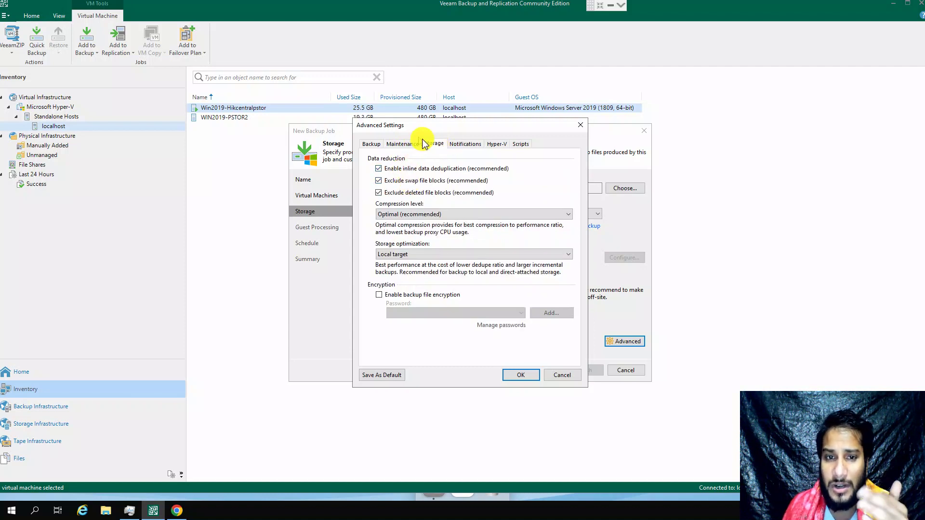
left_click(406, 215)
left_click(465, 204)
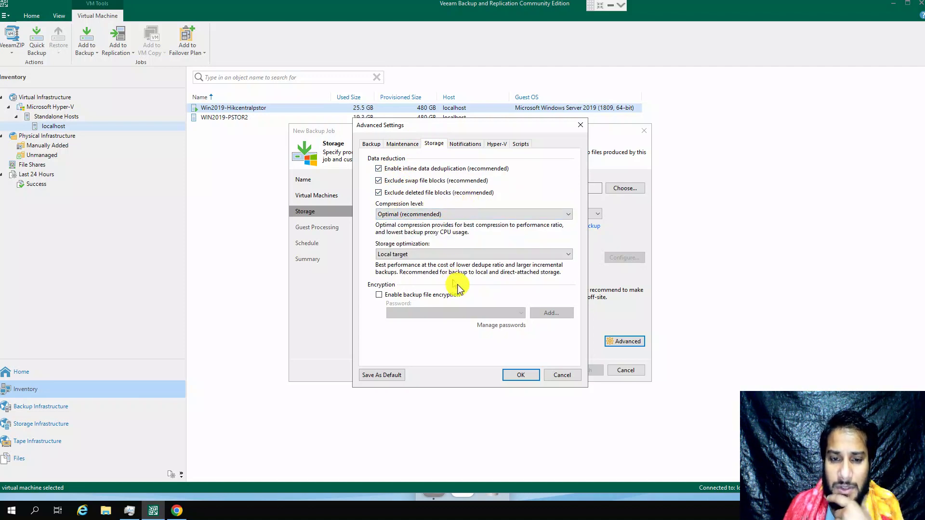
left_click(419, 216)
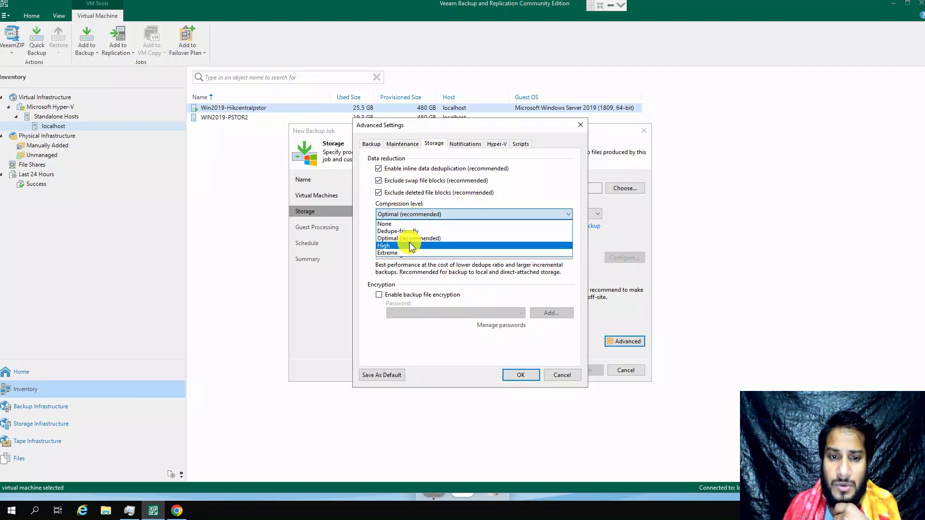
left_click(412, 239)
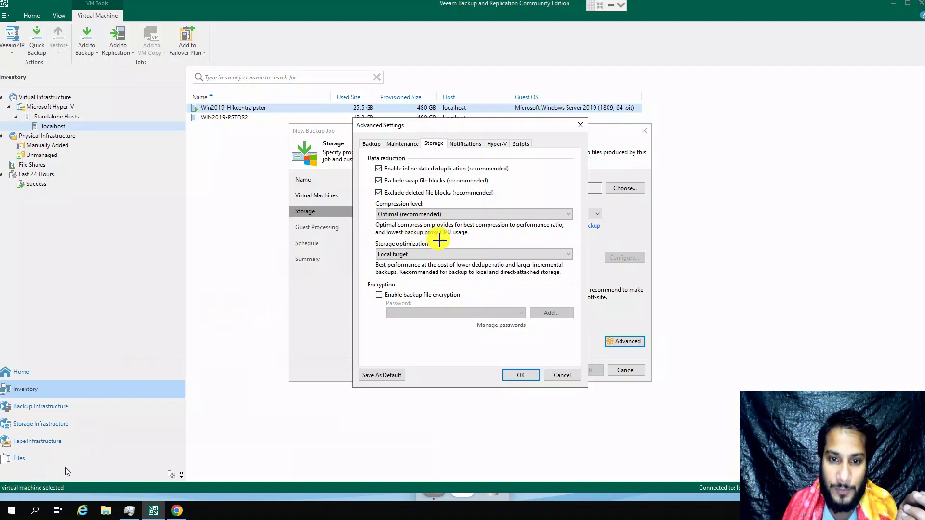
left_click_drag(471, 238, 373, 221)
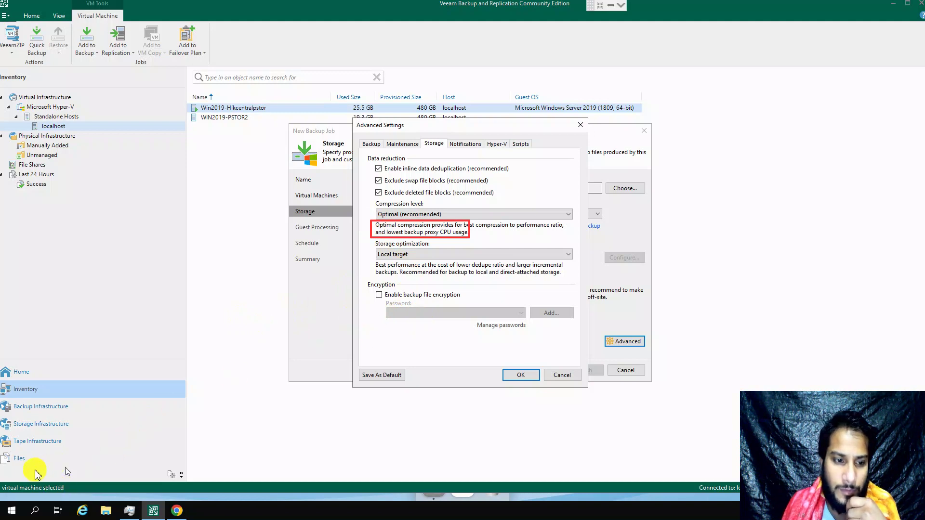
key("Escape")
left_click(423, 214)
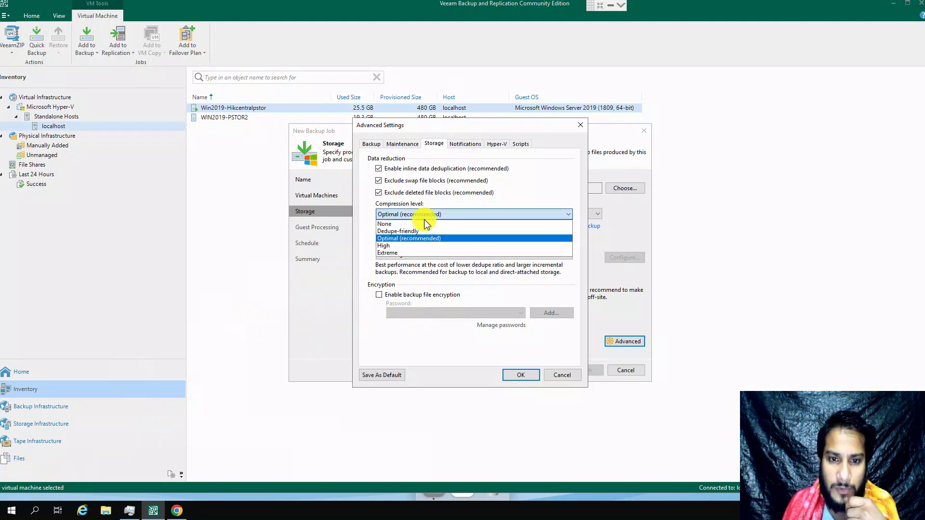
left_click(409, 238)
left_click(398, 255)
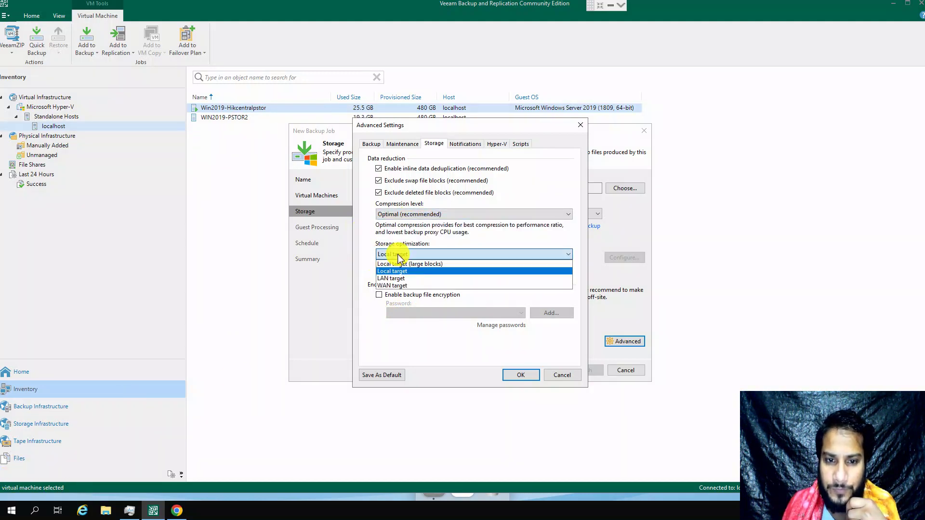
left_click(335, 251)
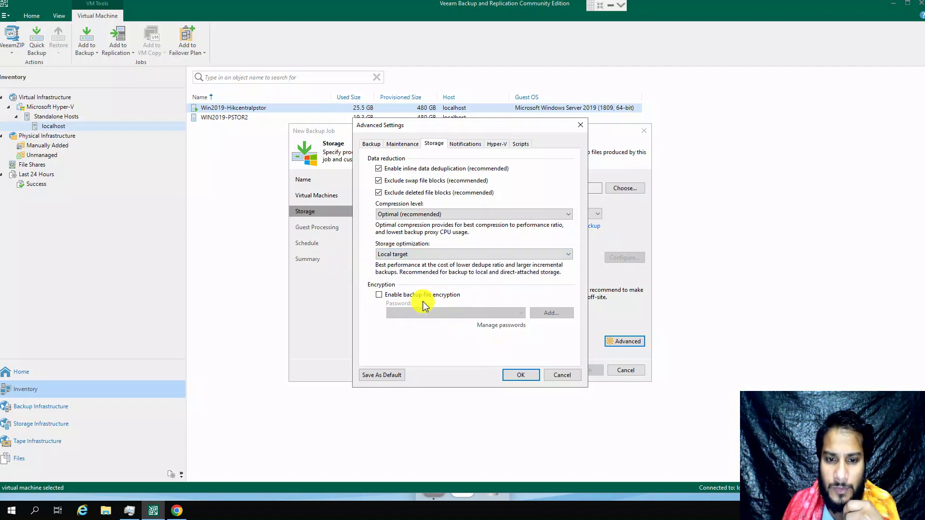
left_click(524, 375)
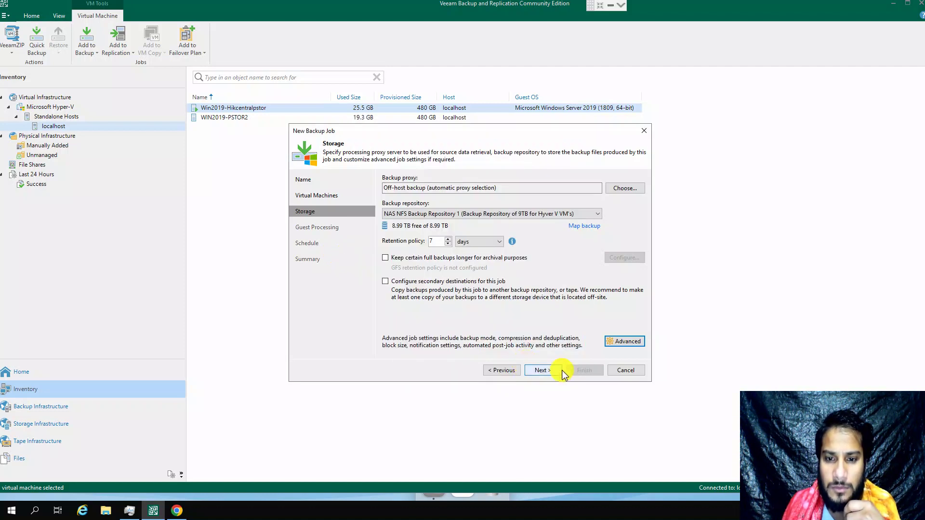
Step: Skip guest processing, schedule Backup Job 1 to run daily at 02:00, apply, and finish
left_click(556, 370)
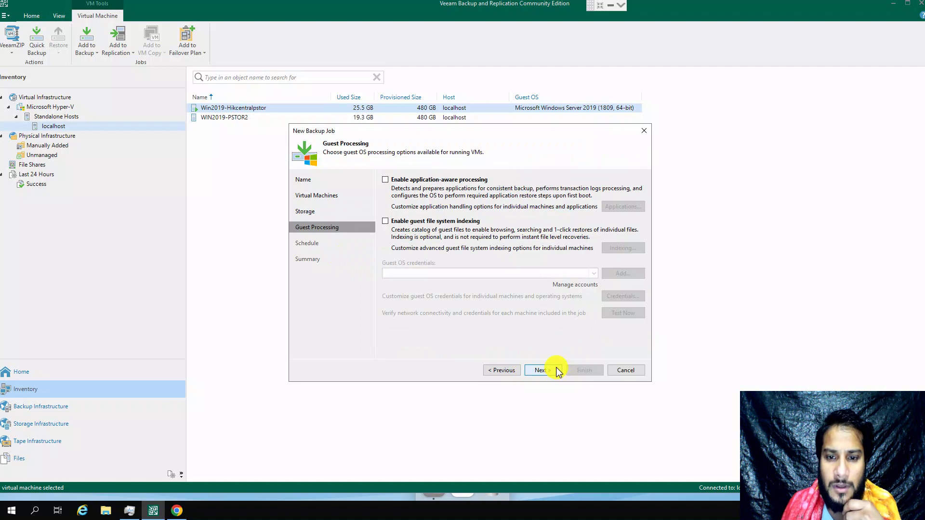
left_click(556, 371)
left_click(407, 182)
left_click(474, 194)
left_click(467, 193)
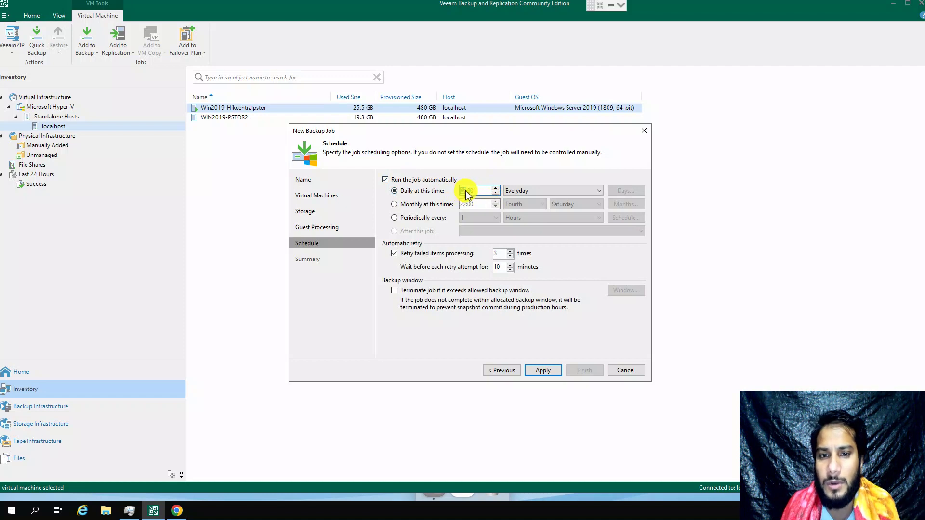
type("02")
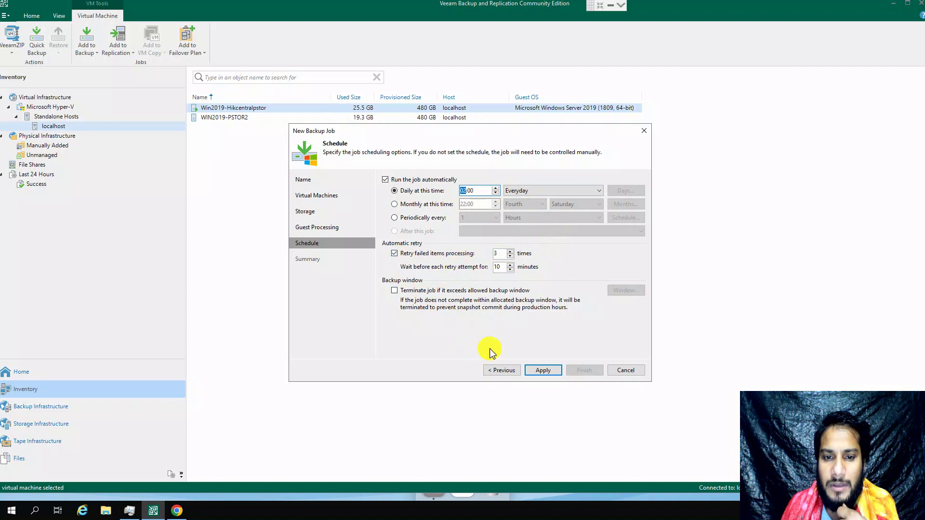
left_click(545, 371)
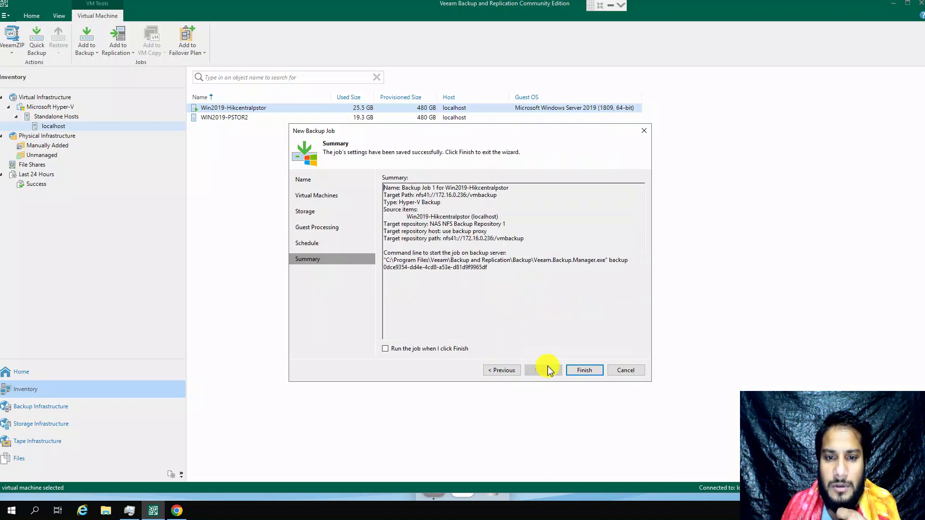
left_click(583, 371)
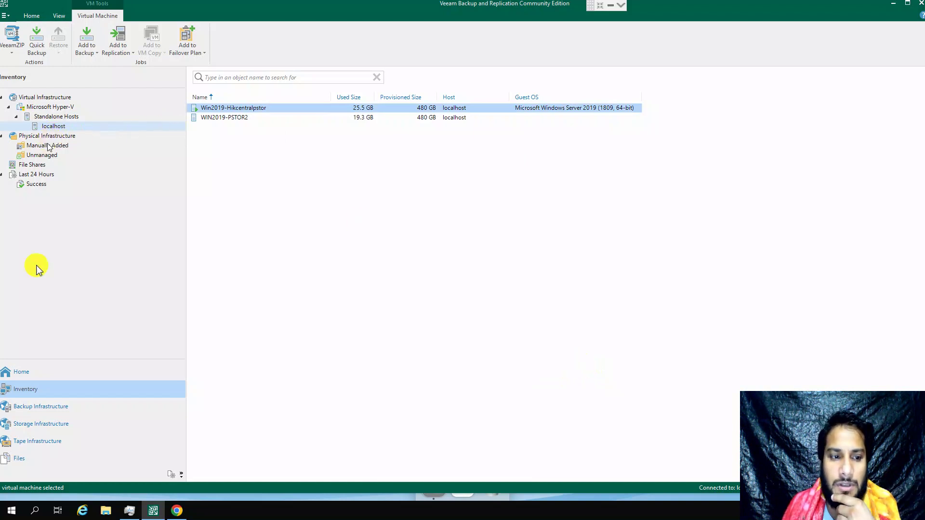
Step: Open the running Backup Job 1 for Win2019-Hikcentralpstor session from Home > Running
left_click(37, 371)
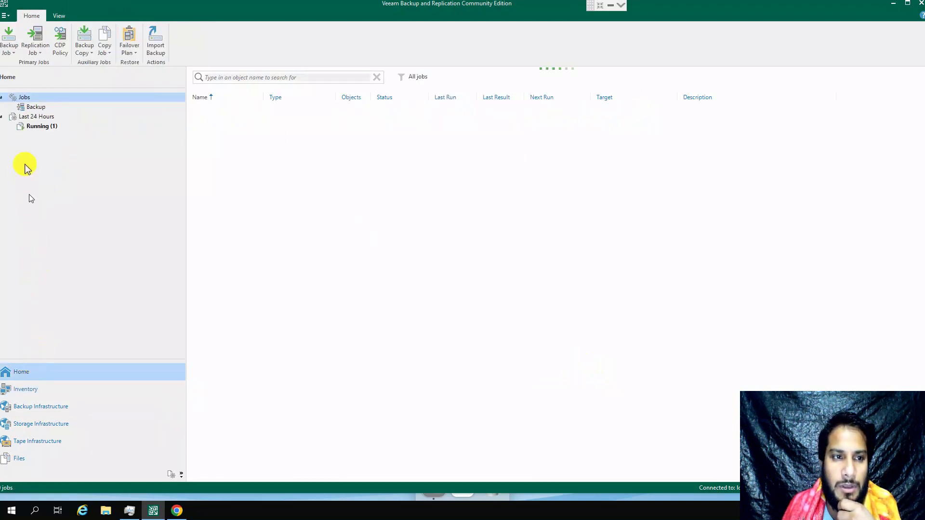
left_click(51, 126)
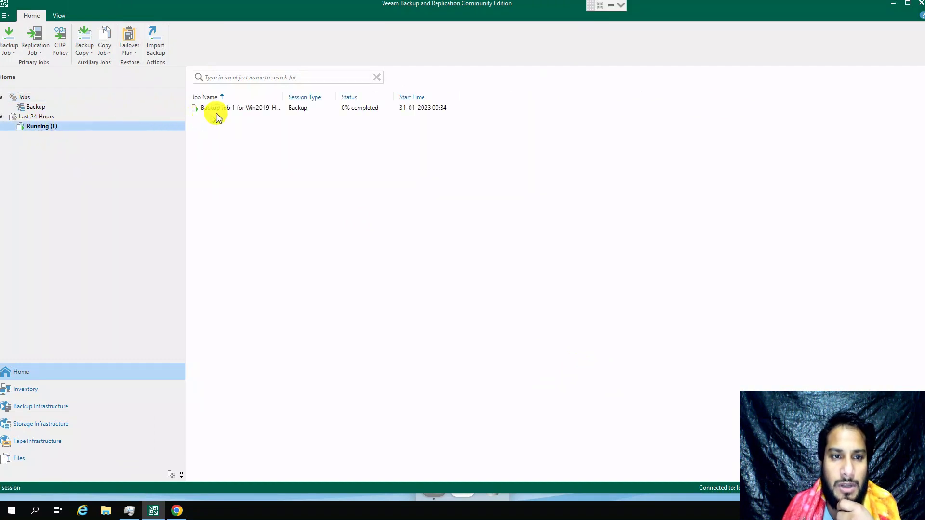
left_click(214, 112)
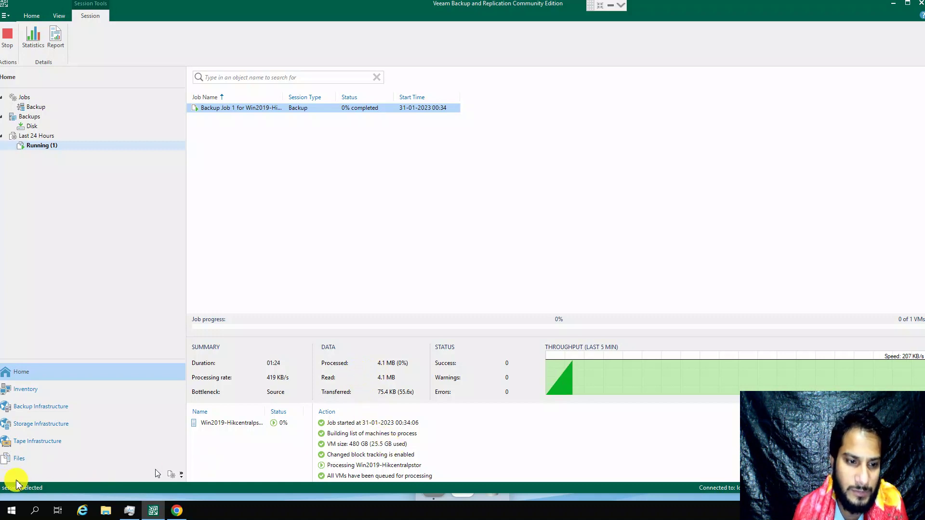
left_click_drag(422, 459, 304, 437)
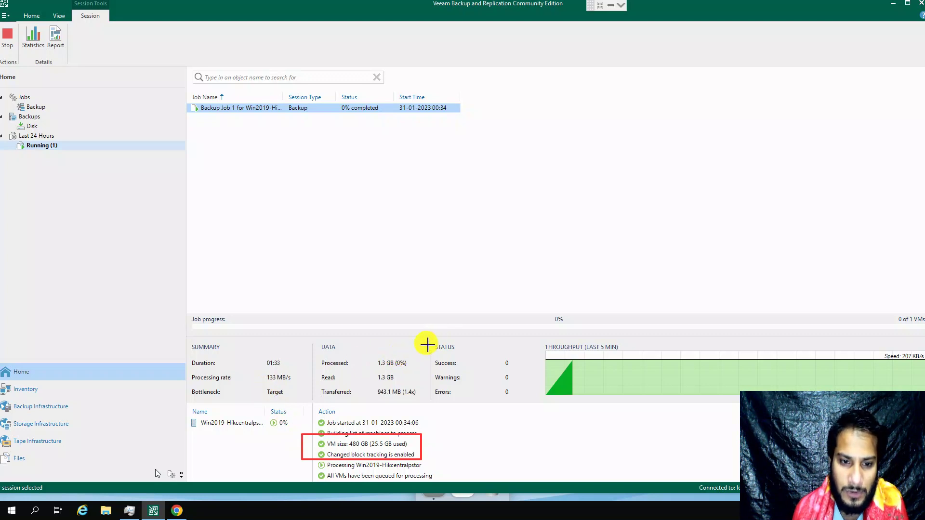
left_click_drag(258, 358, 295, 372)
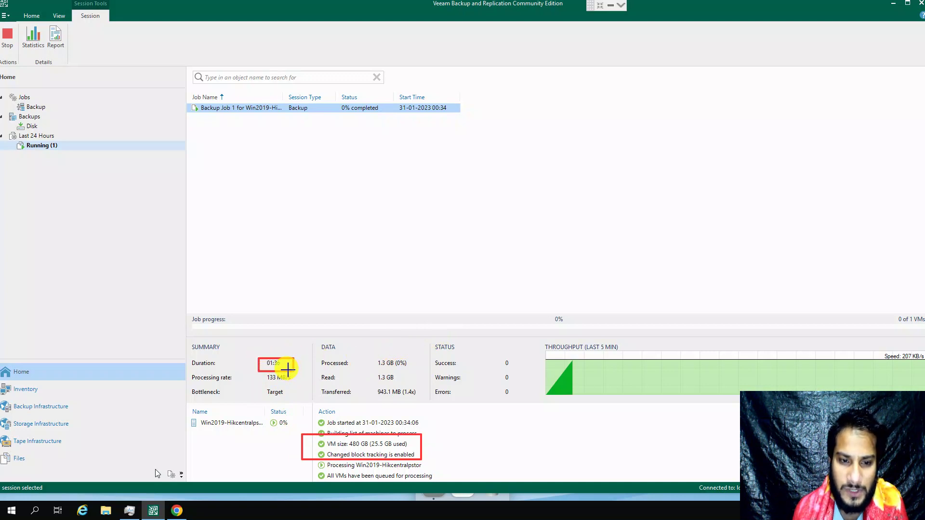
key("Escape")
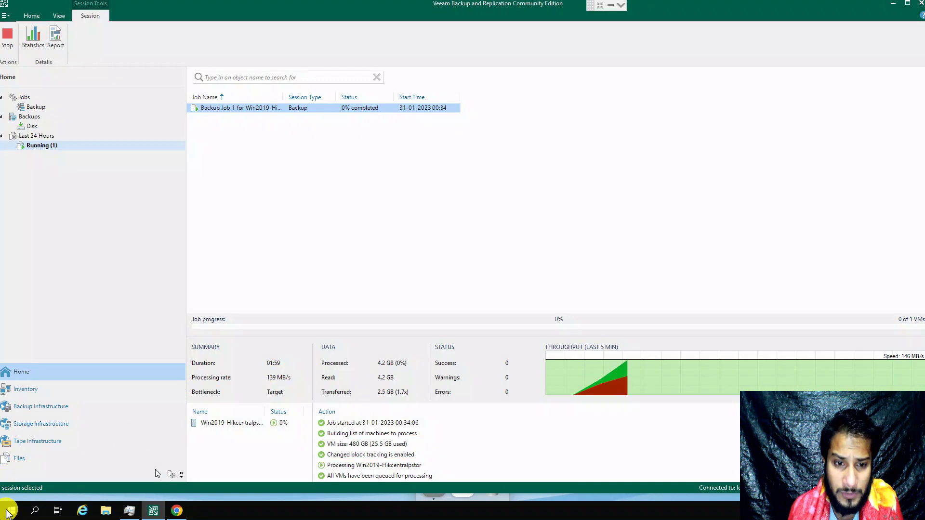
left_click(6, 511)
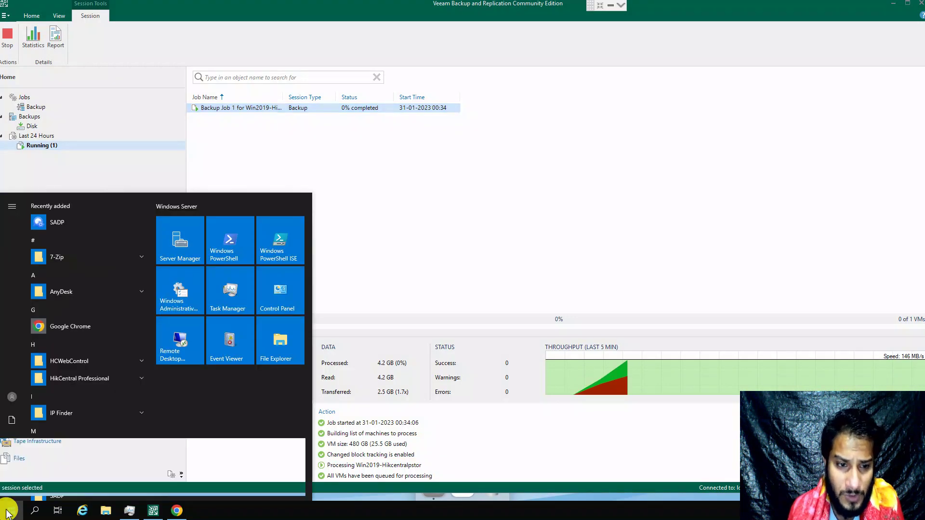
Step: Launch Task Manager beside Veeam and check Memory, then the Ethernet throughput graph
left_click(7, 512)
right_click(6, 511)
left_click(65, 399)
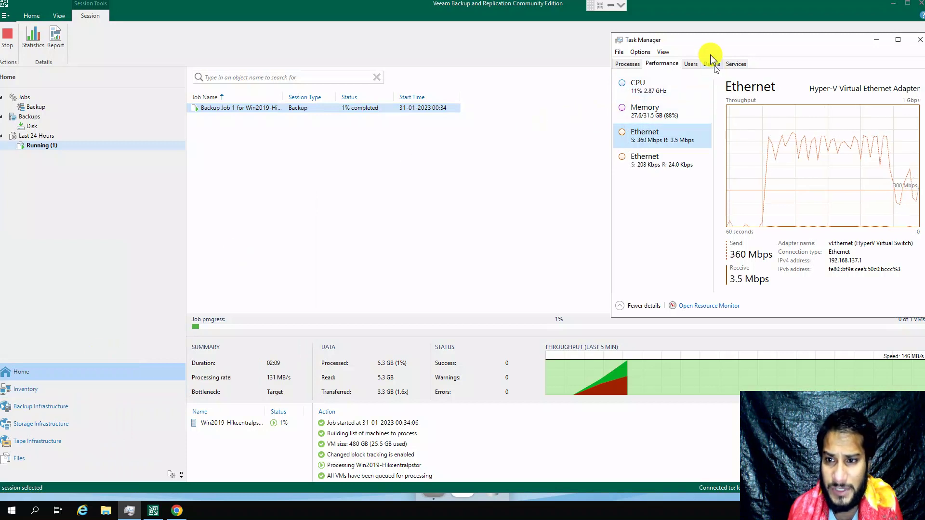
left_click_drag(699, 40, 601, 29)
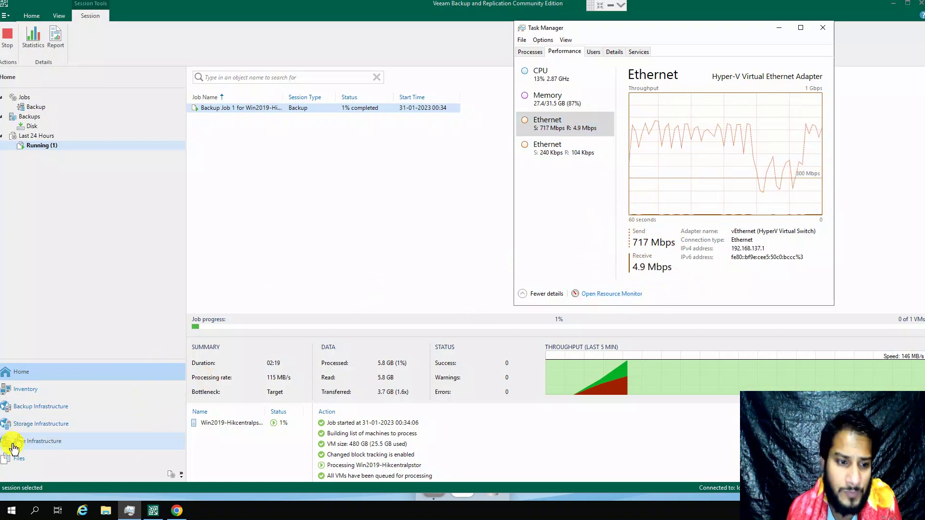
mouse_move(679, 287)
left_mouse_down()
mouse_move(644, 262)
mouse_move(615, 222)
left_mouse_up()
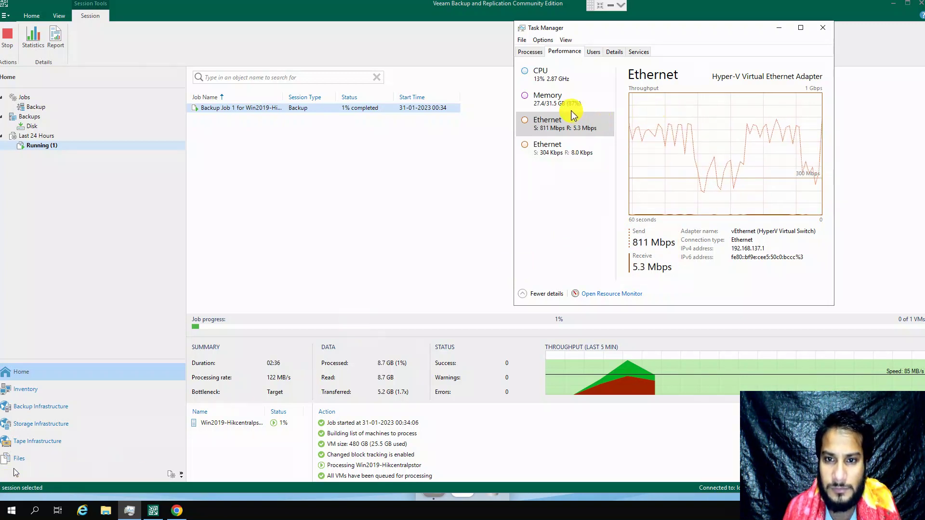
left_click_drag(651, 33, 713, 61)
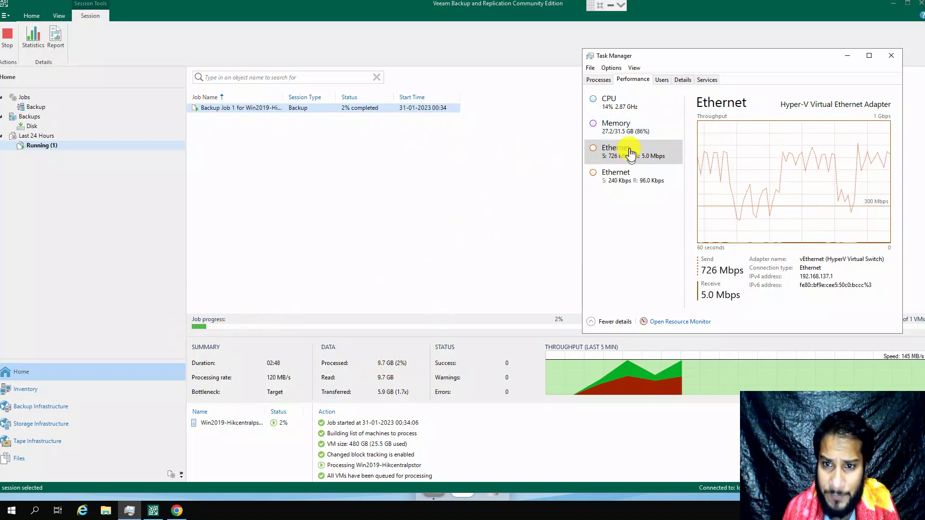
left_click(618, 136)
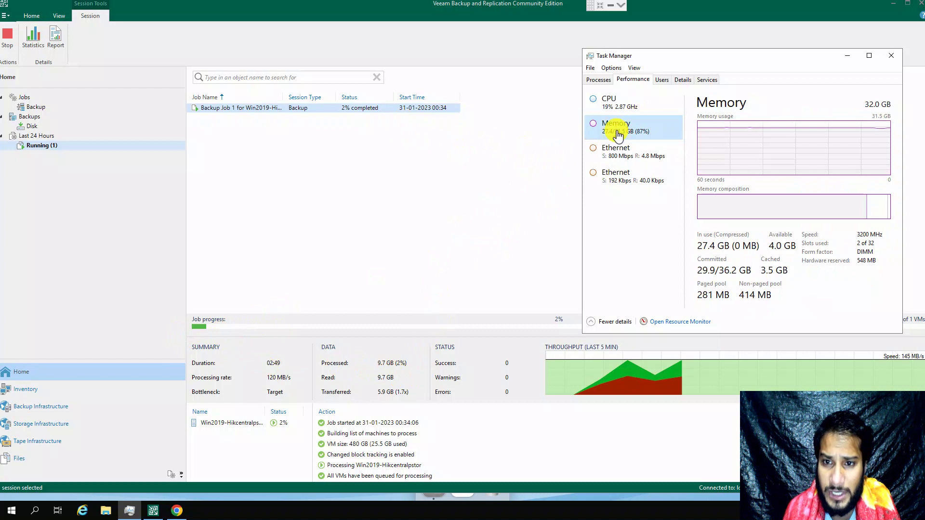
left_click(633, 154)
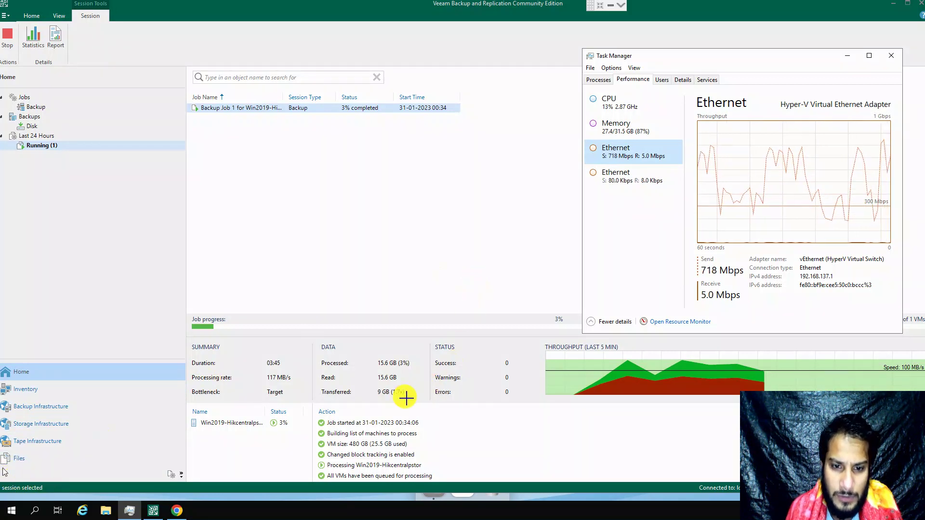
Step: Highlight the job's processed amounts, 4% progress, and 204 MB/s speed as it runs
left_click_drag(422, 400, 315, 357)
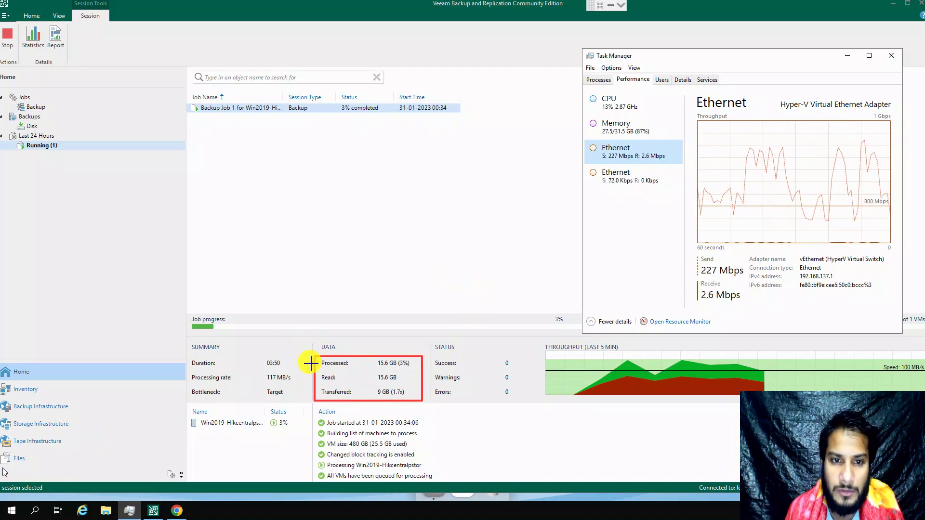
left_click_drag(391, 122, 330, 90)
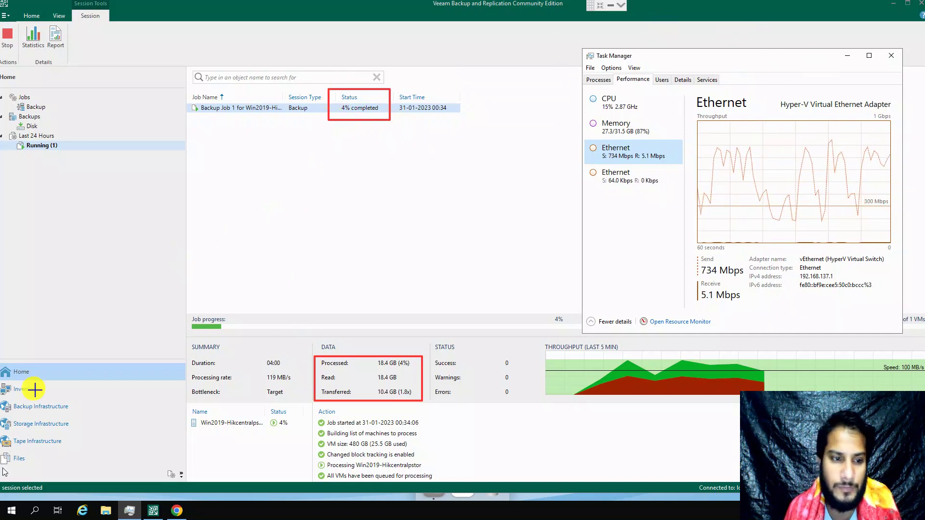
key("Escape")
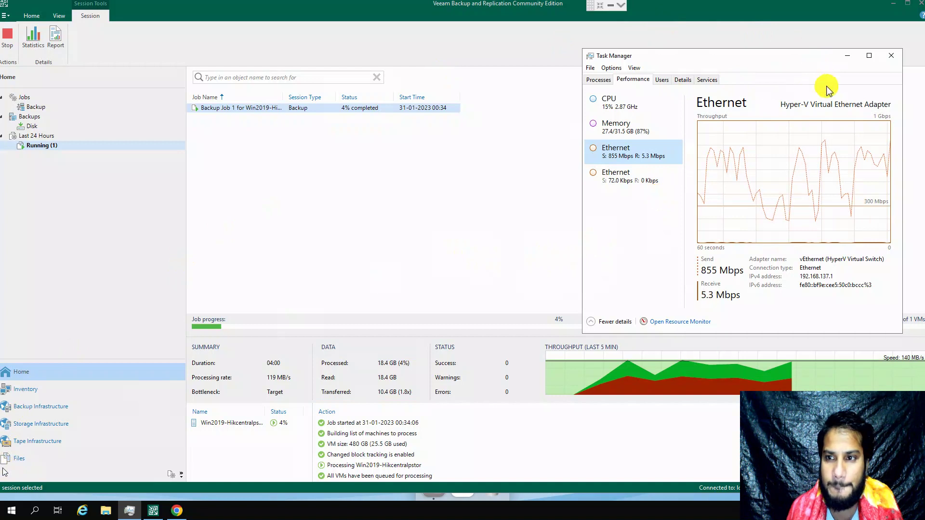
left_click_drag(648, 58, 649, 26)
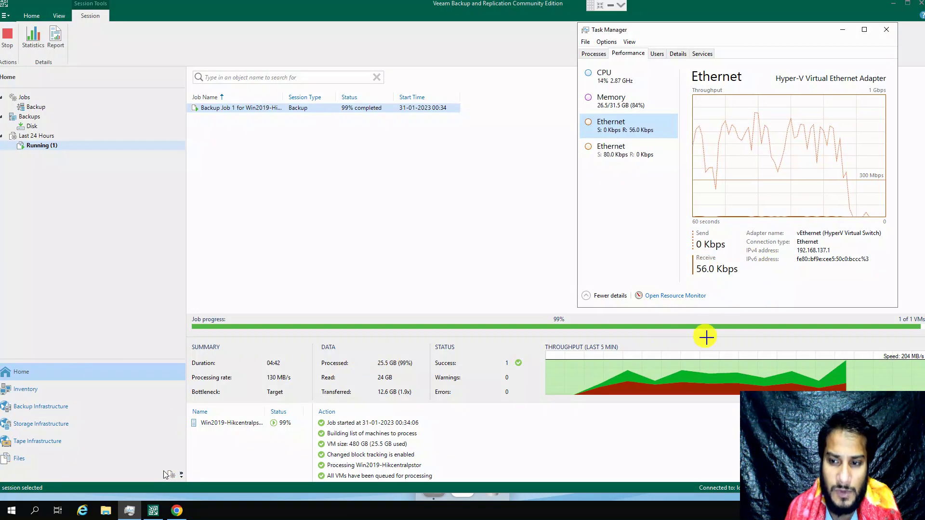
left_click_drag(842, 330, 920, 367)
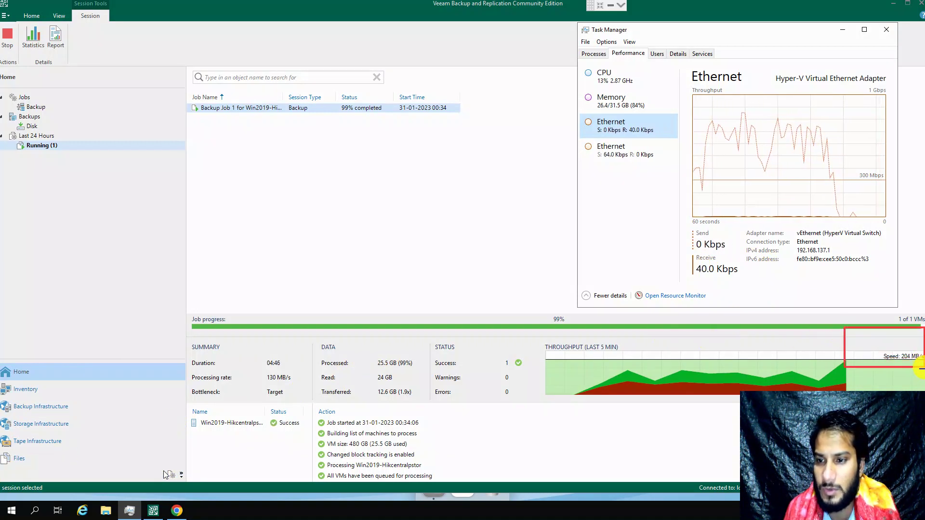
left_click_drag(920, 368, 921, 369)
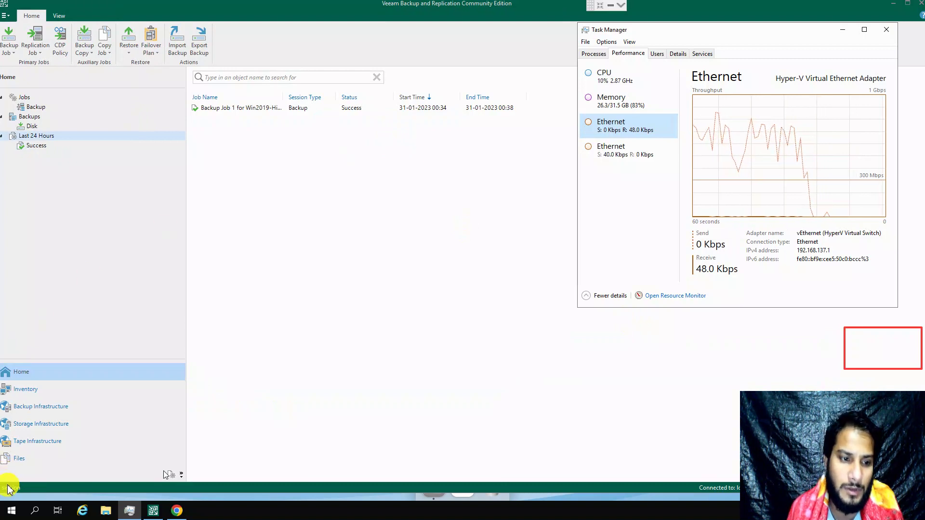
Step: Review the finished backup session and the successful sessions from the last 24 hours
mouse_move(537, 129)
left_mouse_down()
mouse_move(223, 87)
mouse_move(158, 102)
mouse_move(190, 93)
mouse_move(182, 91)
left_mouse_up()
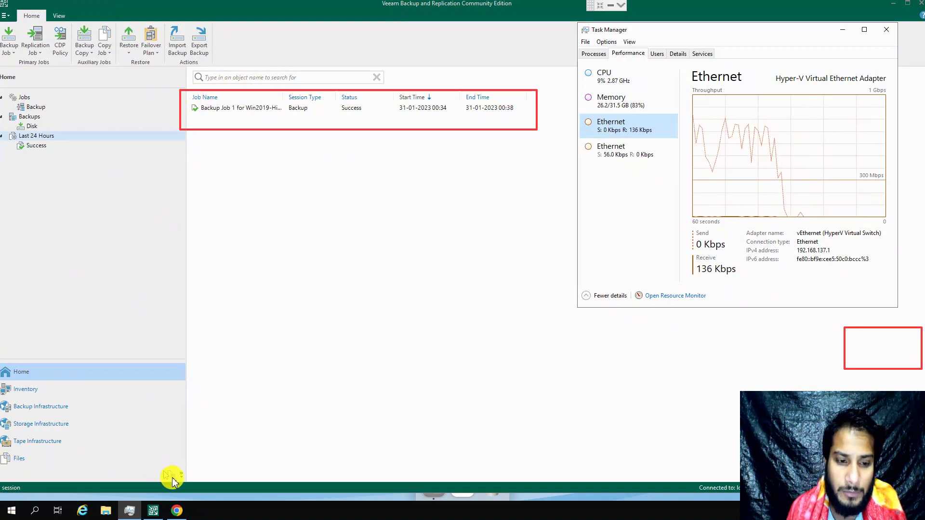
key("Escape")
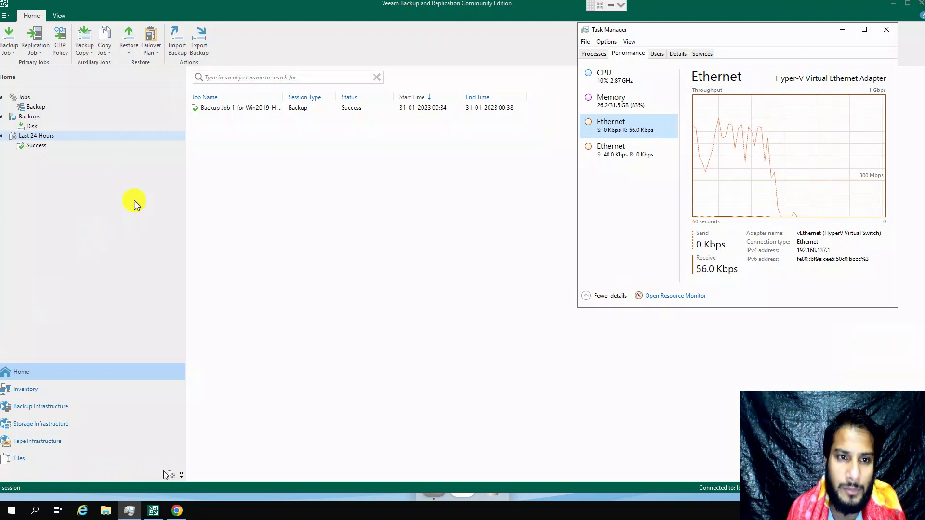
left_click(234, 110)
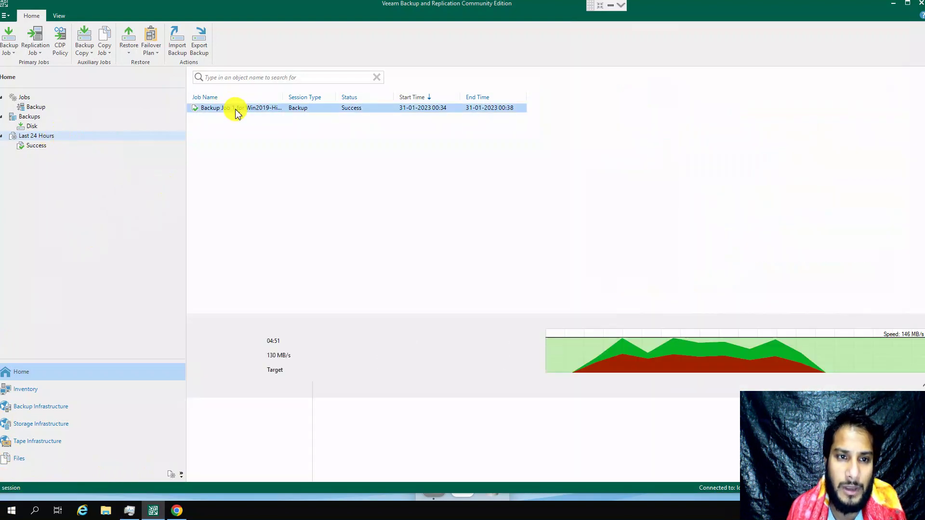
right_click(235, 110)
left_click(216, 118)
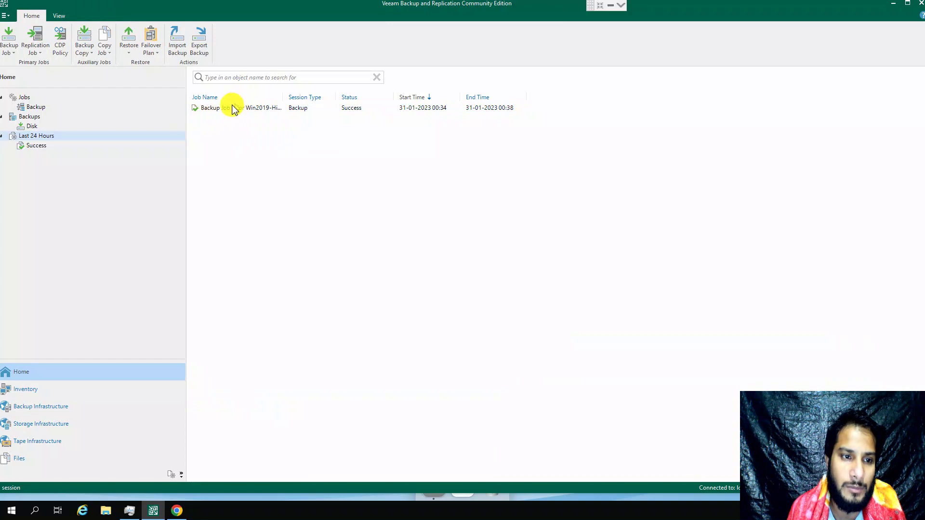
left_click(32, 145)
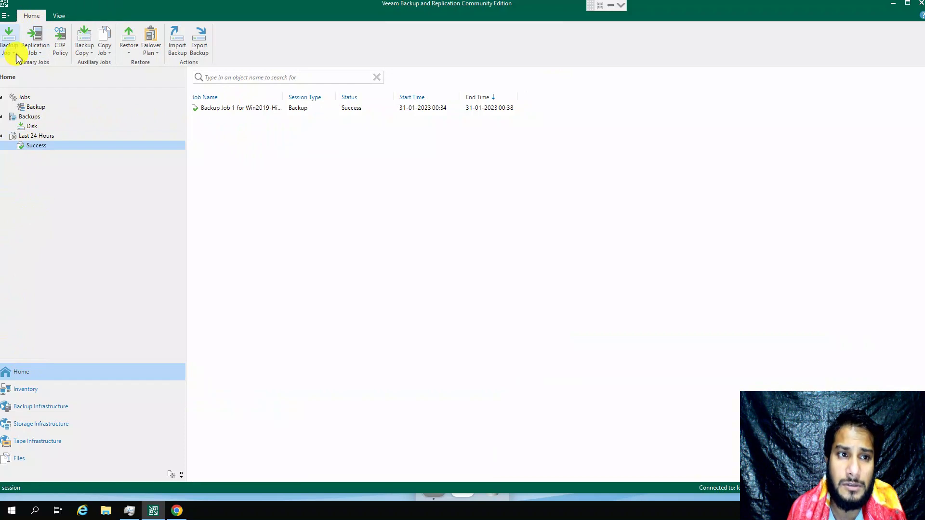
Step: Inspect Backup Job 1 in the Backup jobs list, then show Backups on Disk
left_click(26, 109)
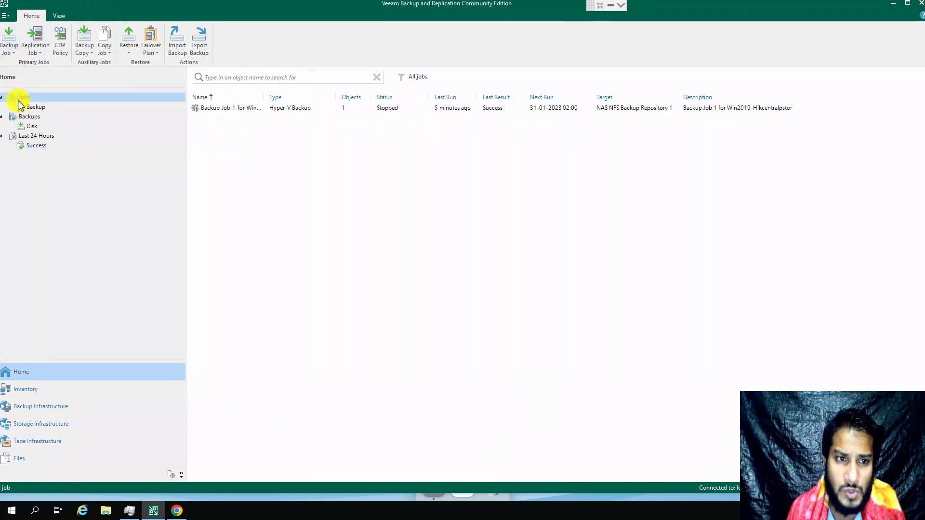
left_click(33, 108)
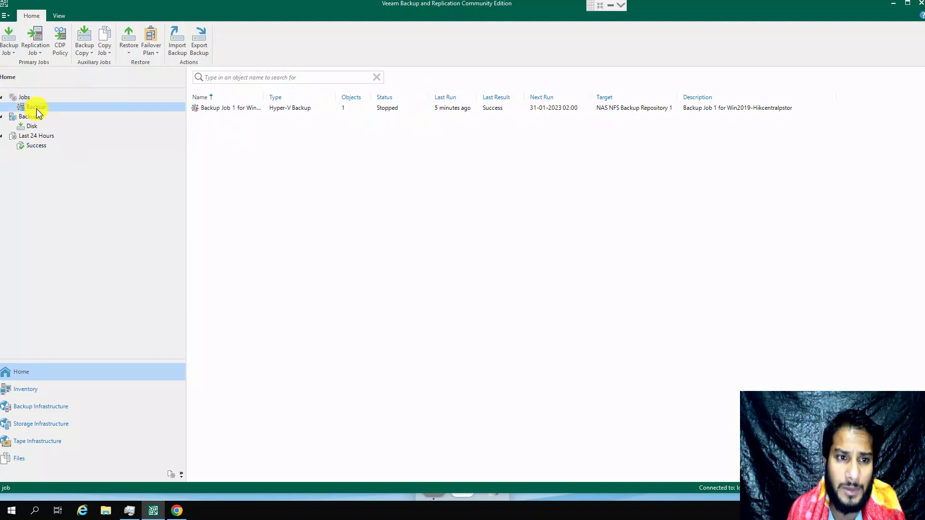
left_click(217, 110)
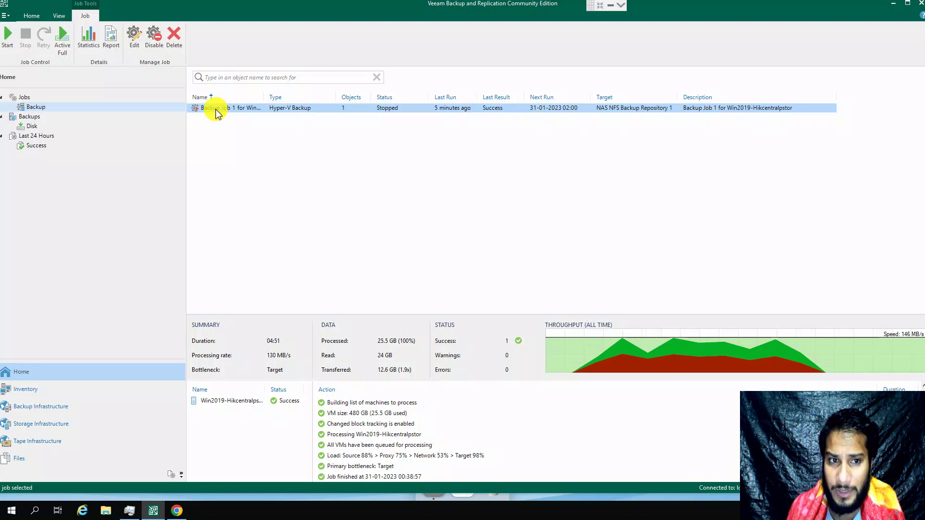
right_click(217, 114)
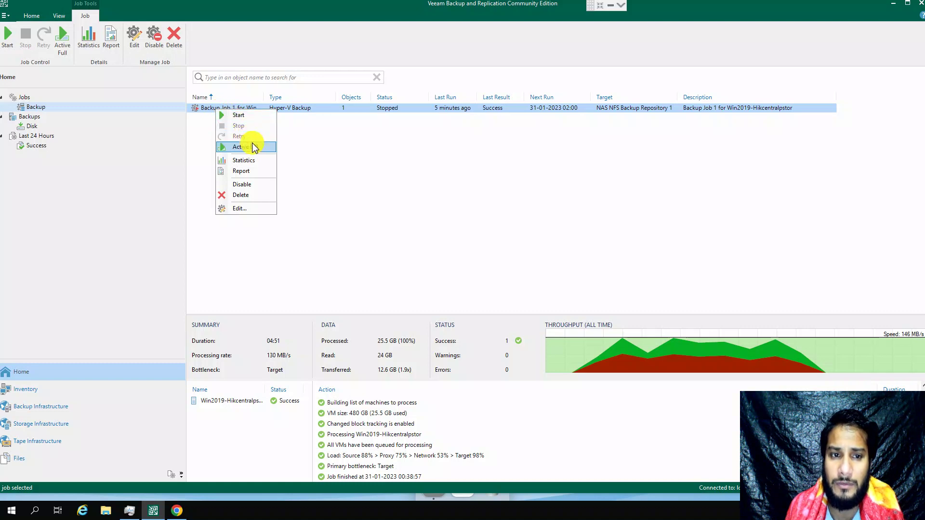
left_click(299, 137)
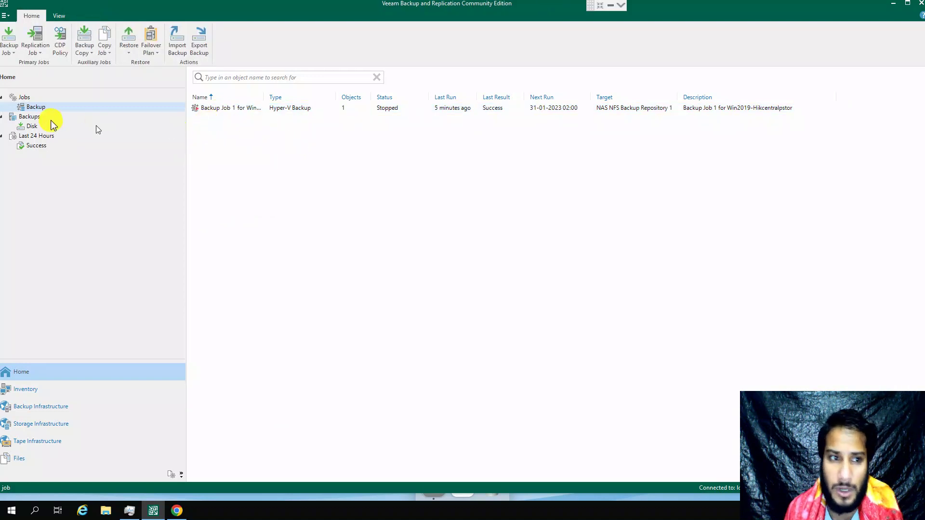
left_click(32, 126)
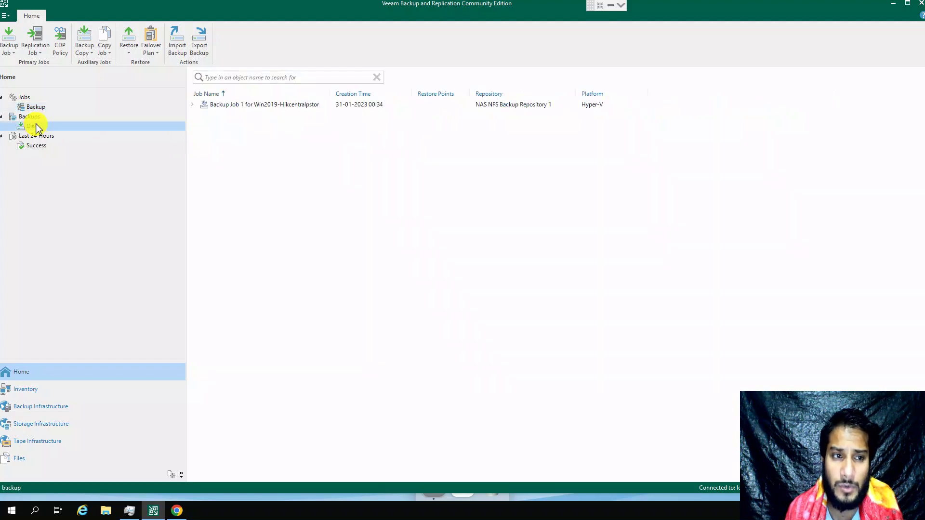
Step: Expand Backup Job 1 under Backups > Disk and bring up Win2019-Hikcentralpstor's restore menu
left_click(28, 117)
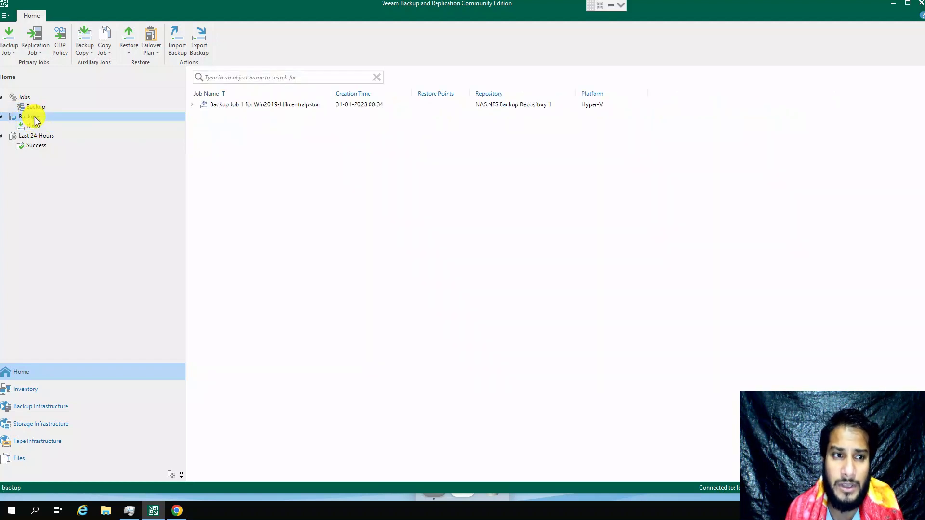
left_click(32, 126)
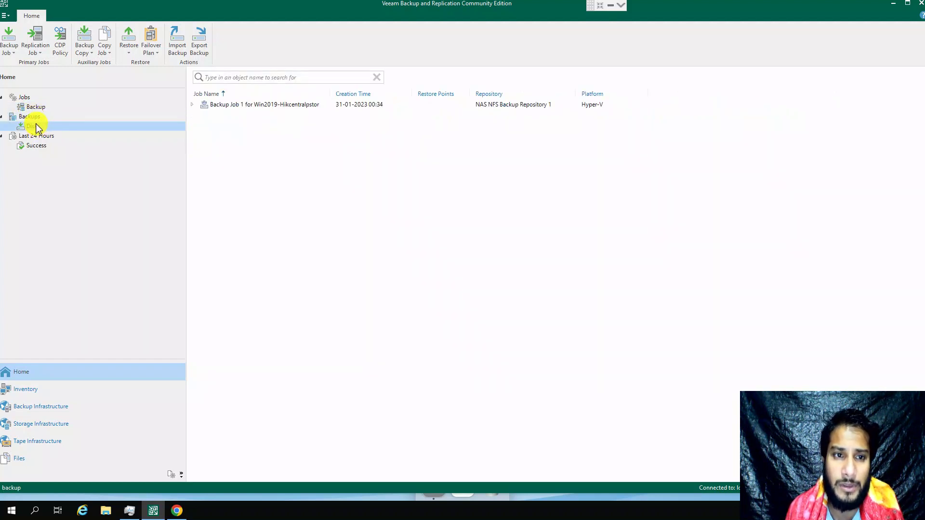
left_click(214, 104)
left_click(192, 104)
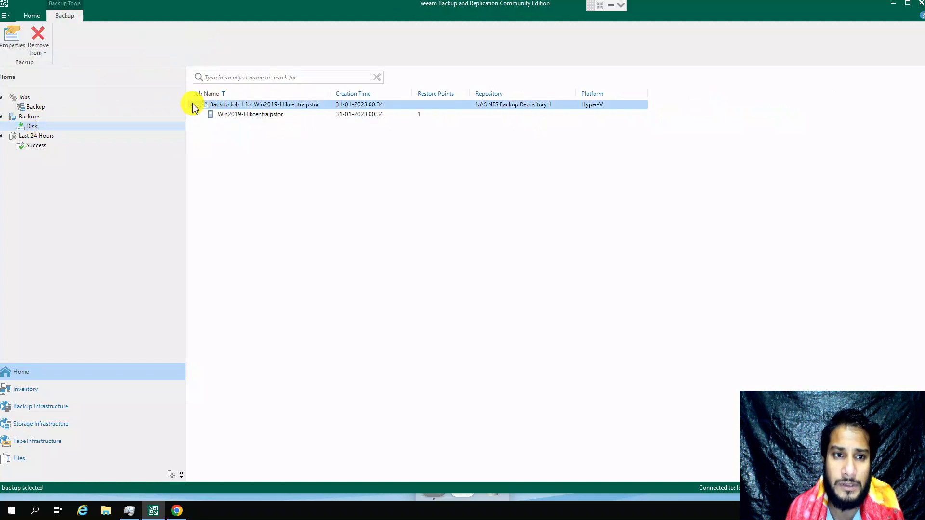
left_click(234, 115)
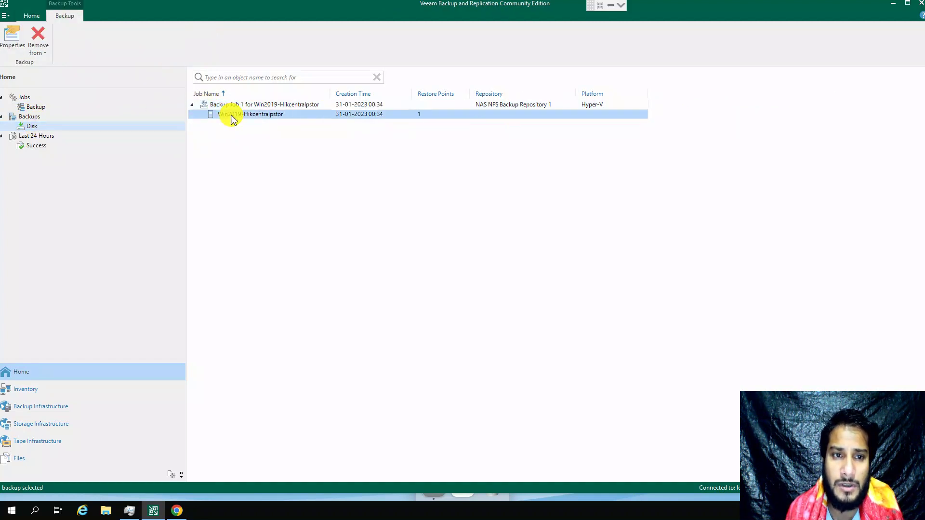
right_click(267, 118)
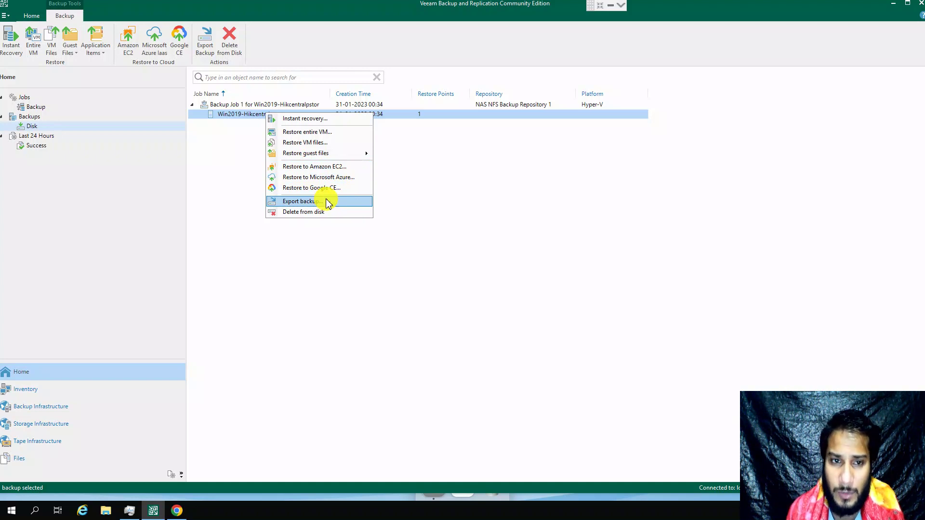
Step: Start Instant Recovery of Win2019-Hikcentralpstor, choosing restore to a new location or different settings
left_click(307, 119)
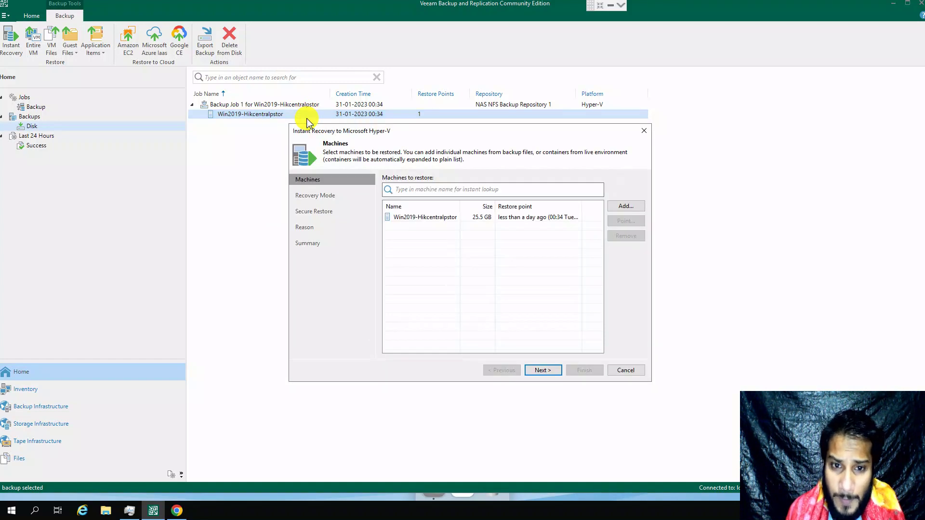
left_click(432, 216)
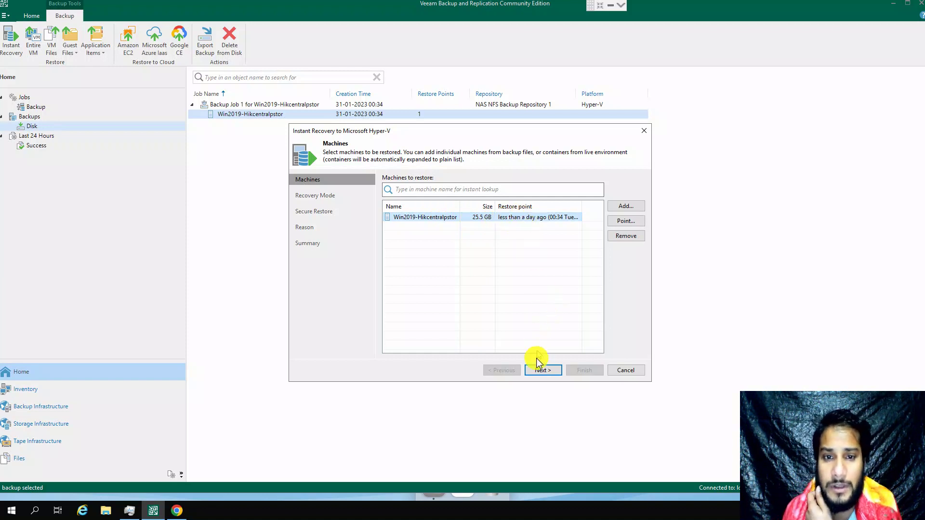
left_click(539, 372)
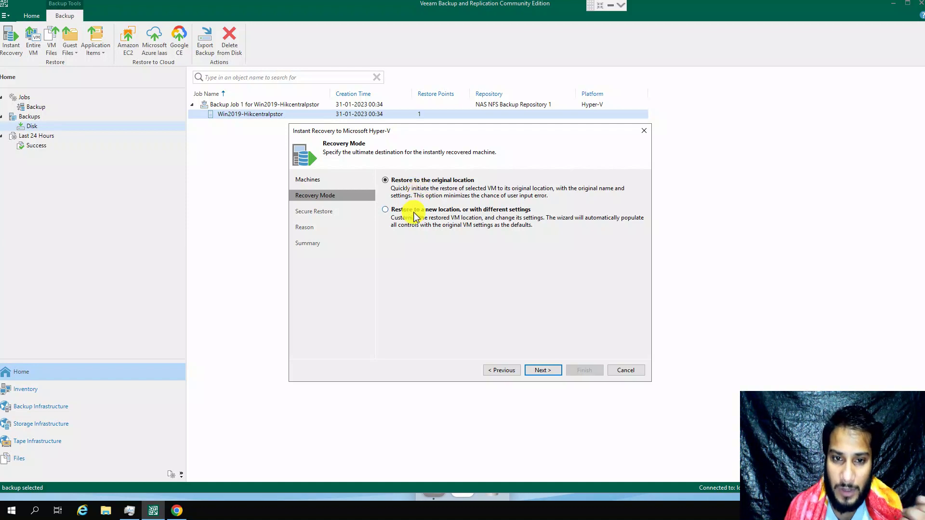
left_click(414, 210)
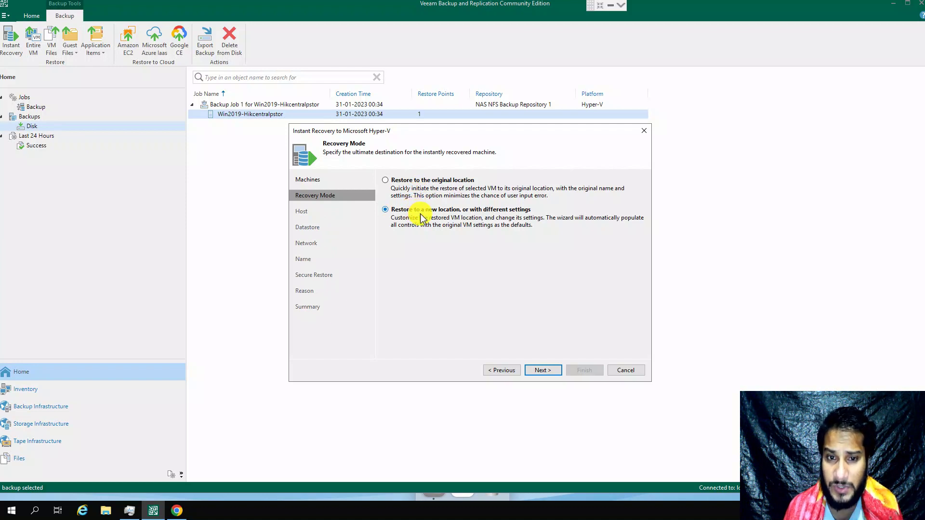
left_click(543, 371)
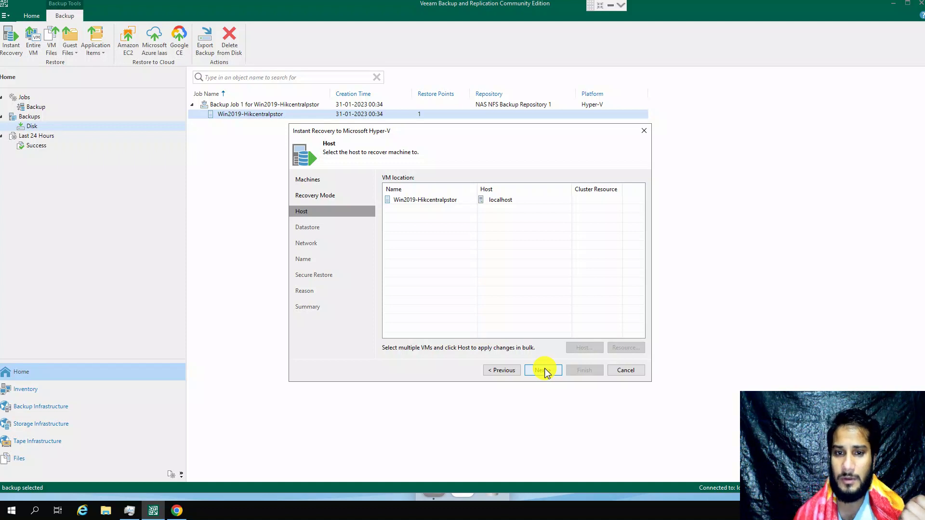
Step: Review the localhost host, file locations, network mapping, VM name and secure restore settings
left_click(426, 200)
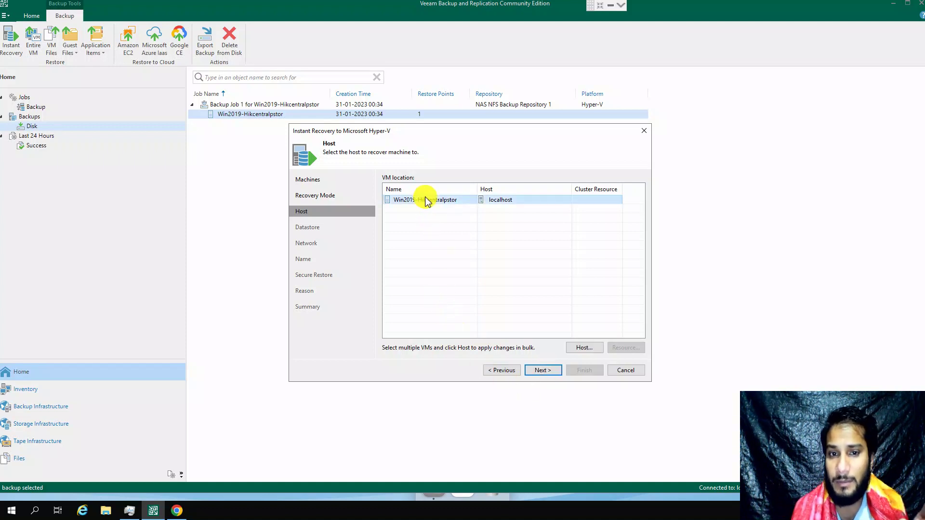
left_click(532, 371)
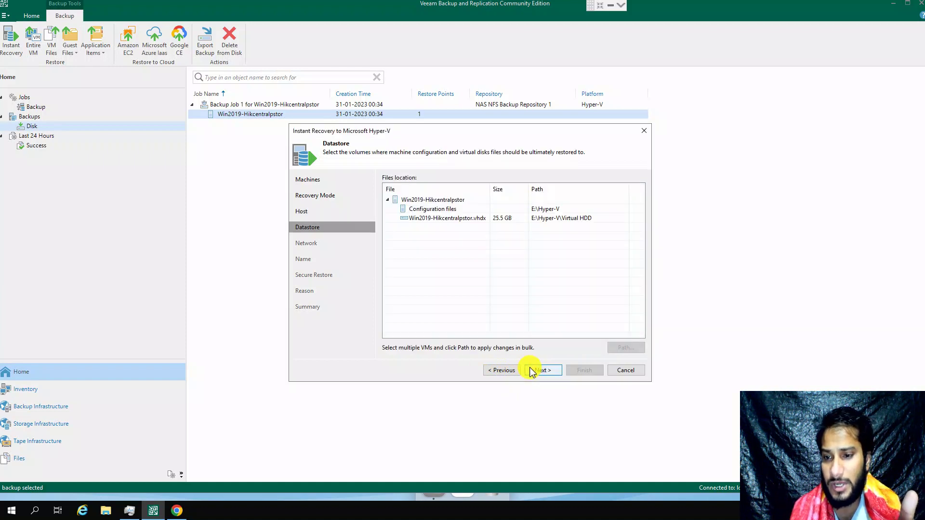
left_click(454, 219)
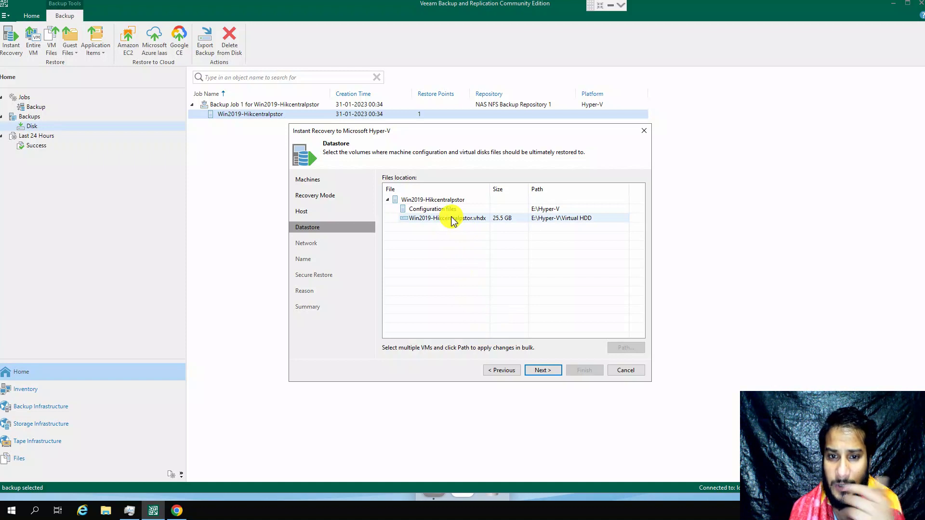
left_click(424, 200)
left_click(436, 208)
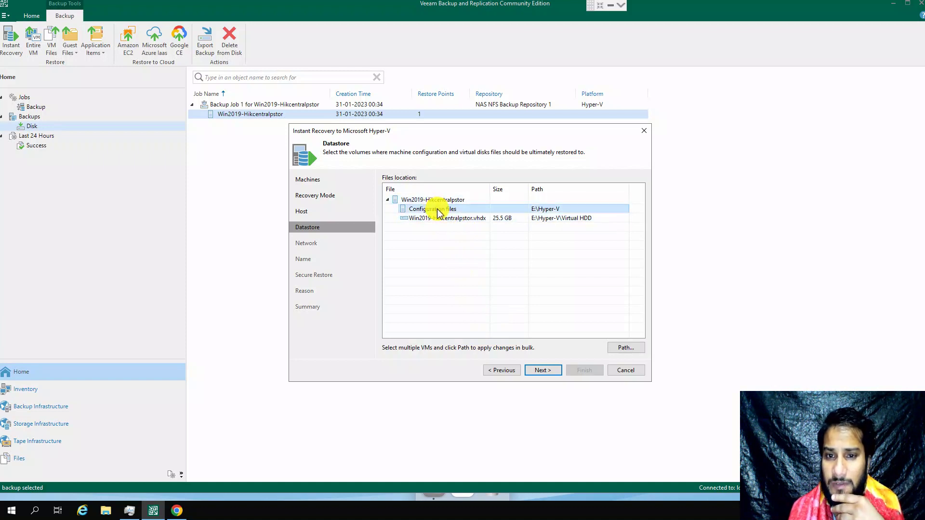
left_click(547, 369)
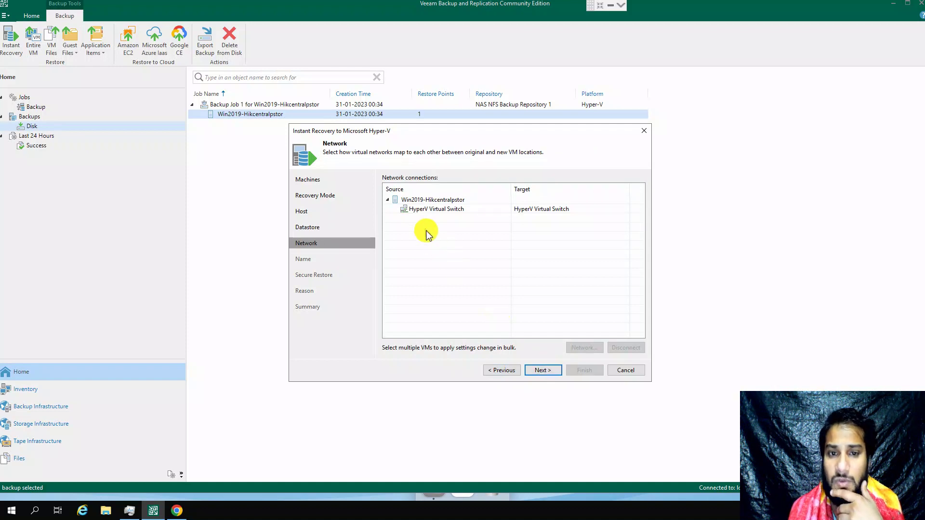
left_click(407, 200)
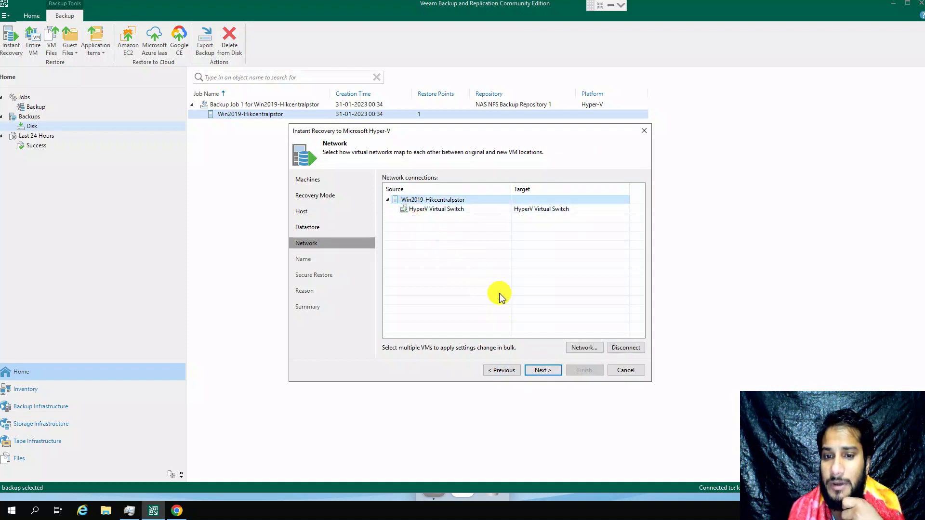
left_click(542, 370)
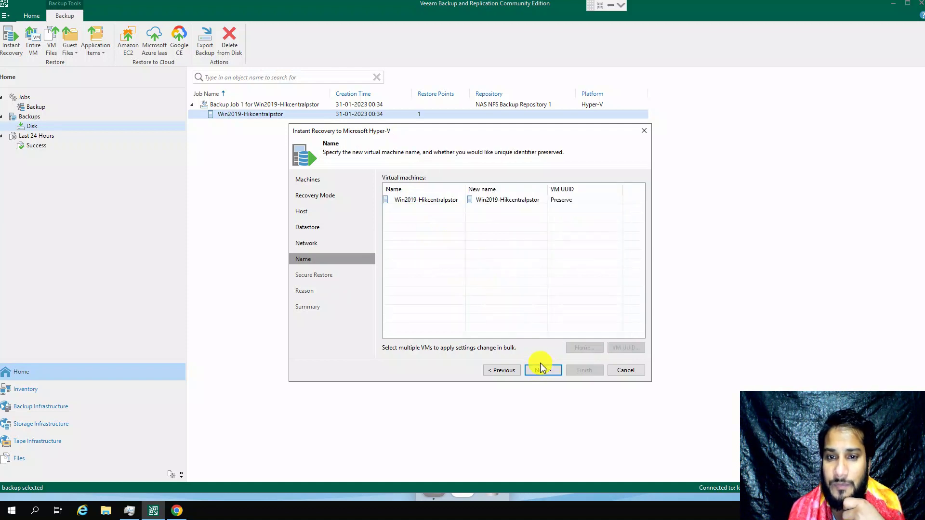
left_click(541, 369)
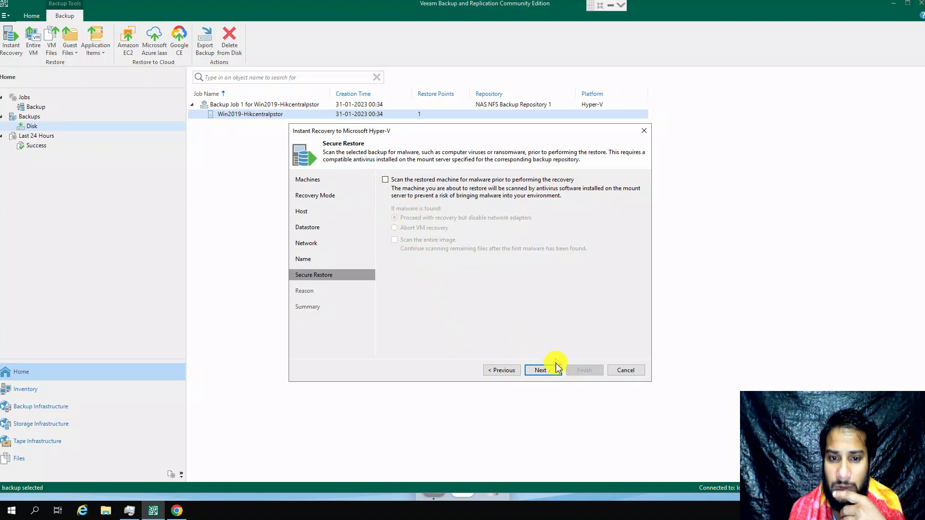
left_click(549, 378)
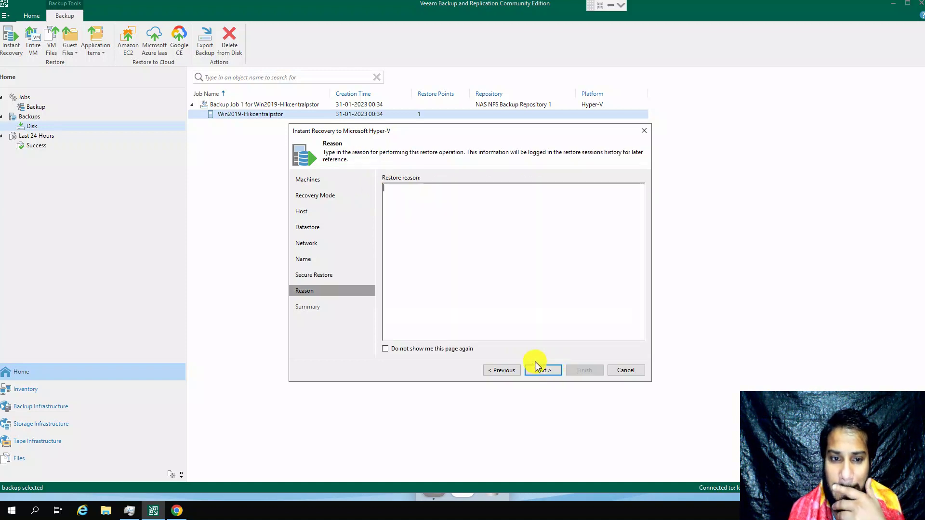
Step: Switch the recovery mode to original location, then cancel the Instant Recovery without restoring
left_click(494, 377)
left_click(495, 377)
left_click(495, 378)
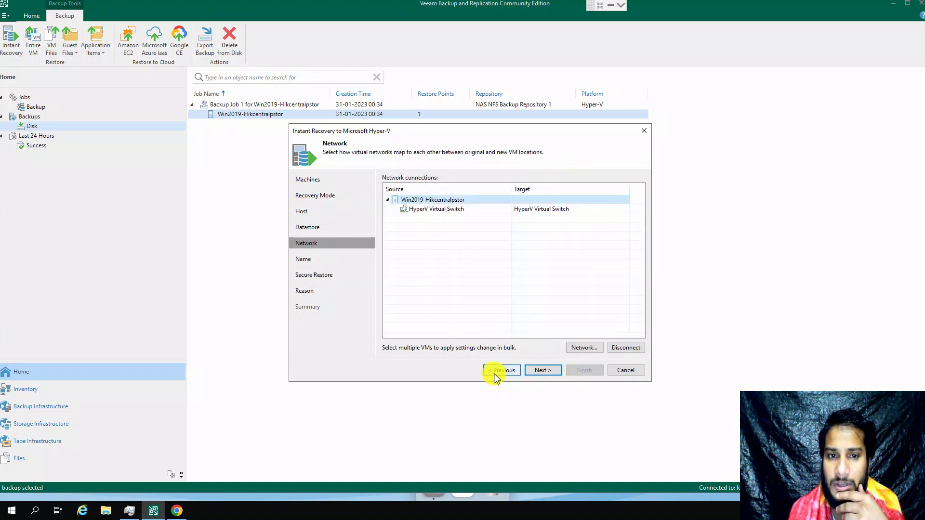
left_click(496, 378)
left_click(496, 377)
left_click(496, 378)
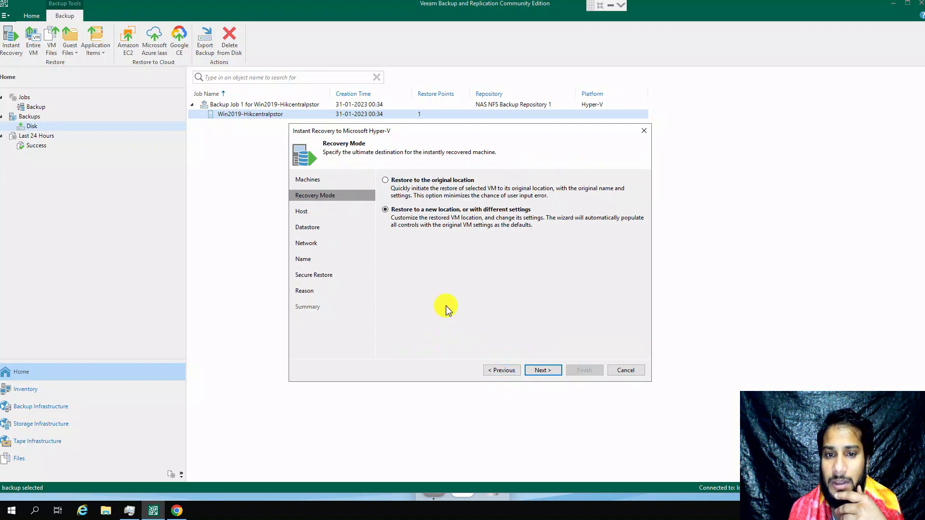
left_click(392, 180)
left_click(553, 370)
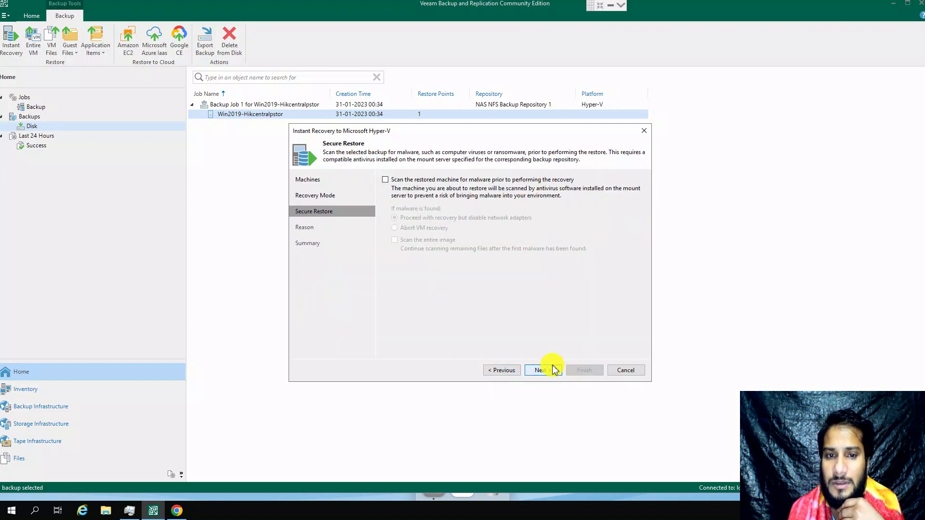
left_click(553, 370)
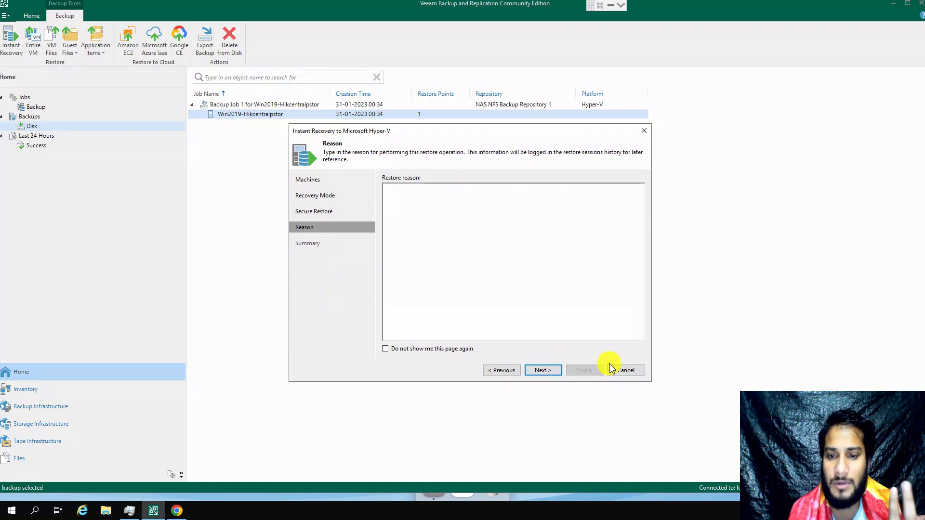
left_click(625, 370)
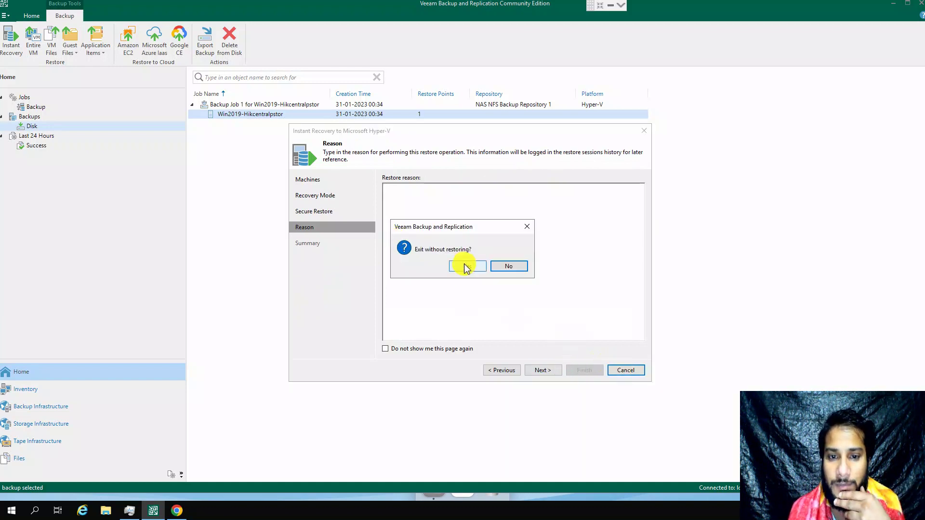
left_click(467, 266)
right_click(245, 121)
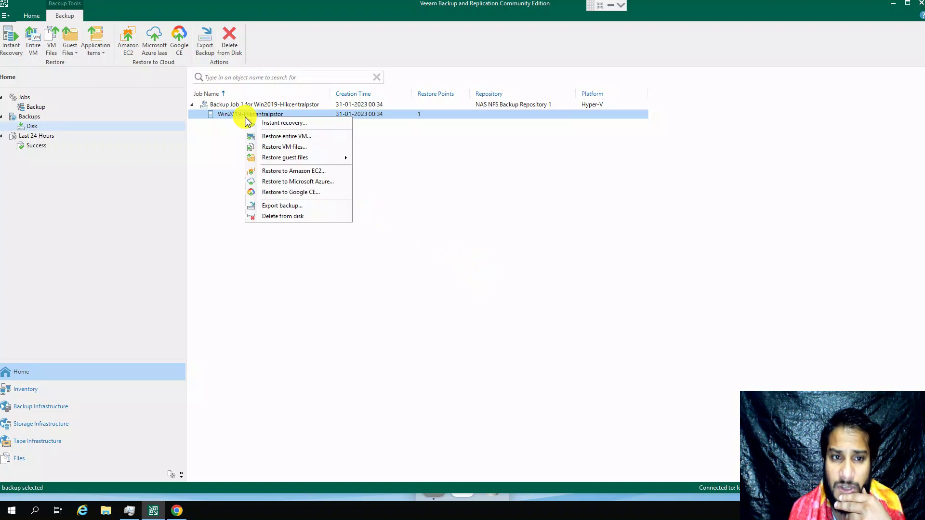
left_click(278, 137)
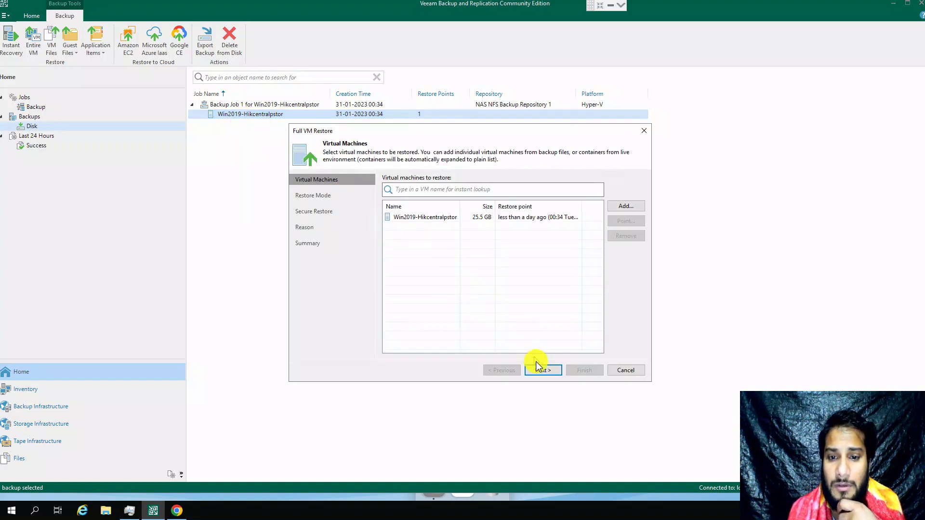
left_click(537, 368)
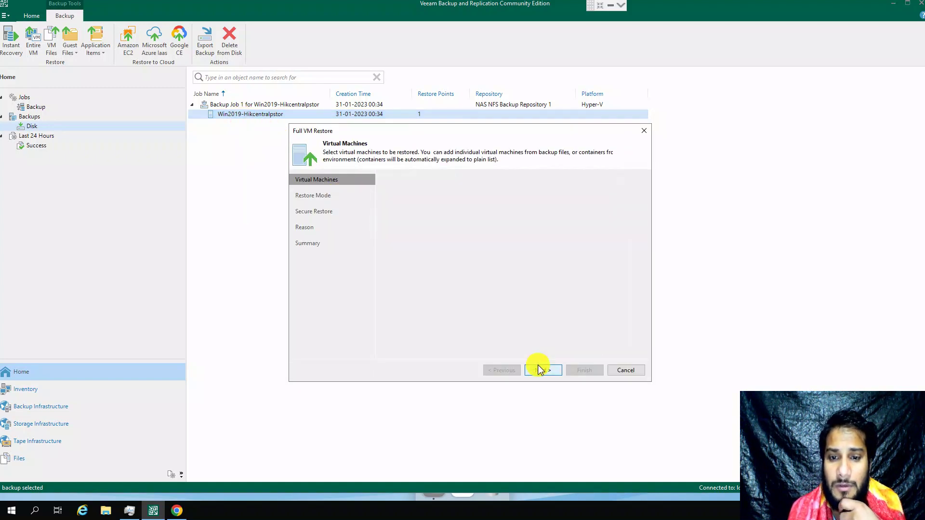
left_click(629, 371)
left_click(508, 265)
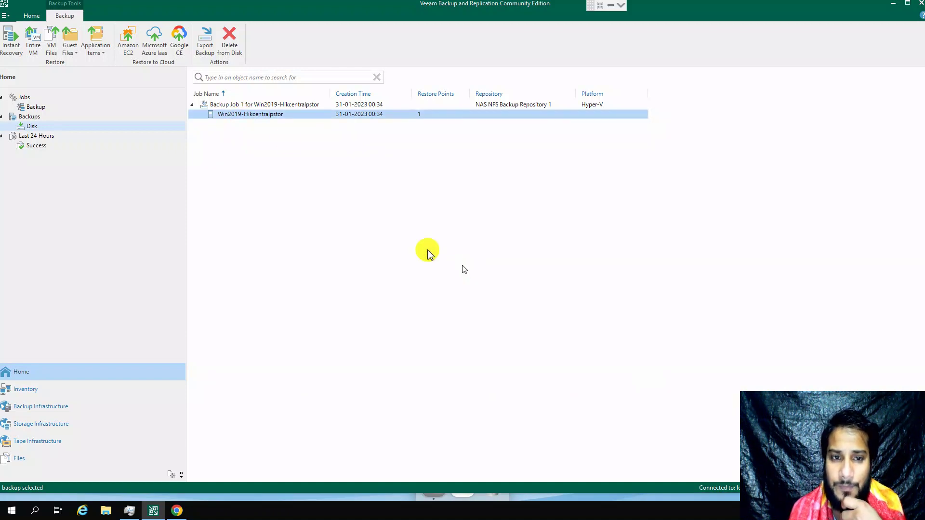
right_click(254, 120)
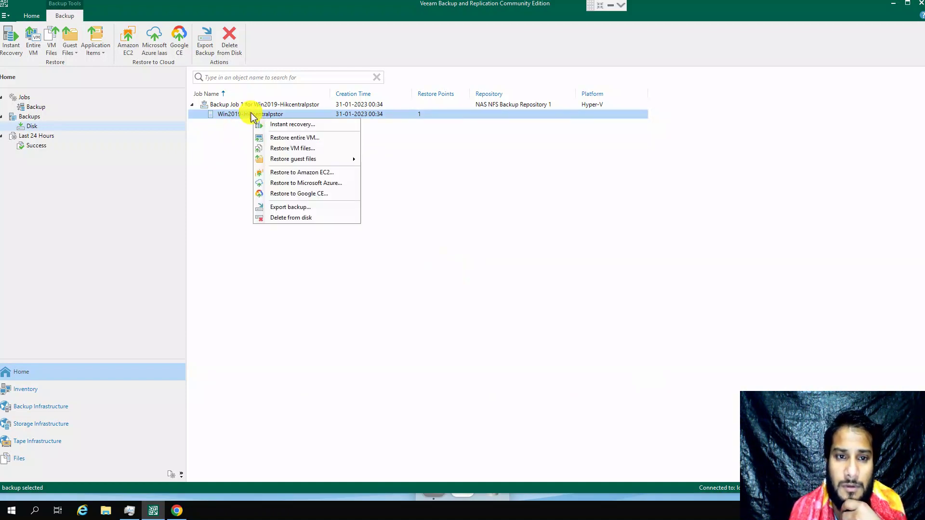
left_click(280, 126)
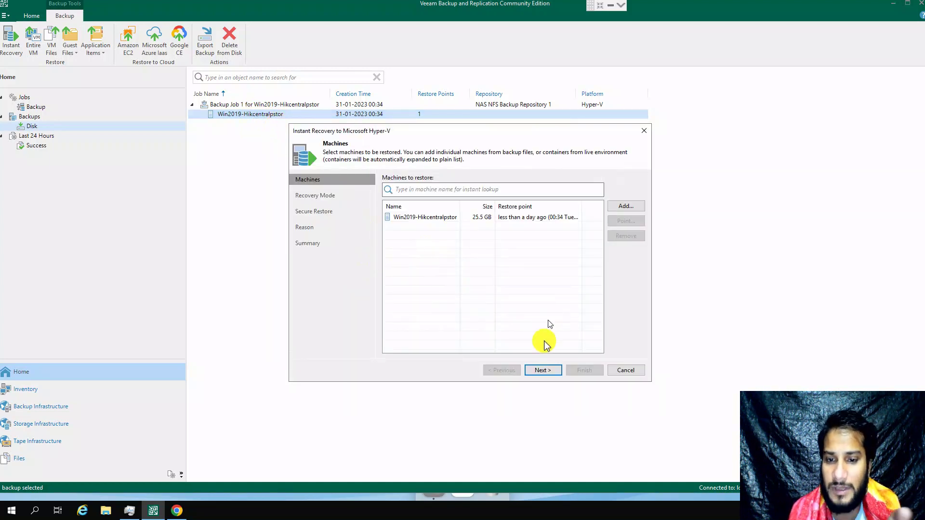
left_click(544, 369)
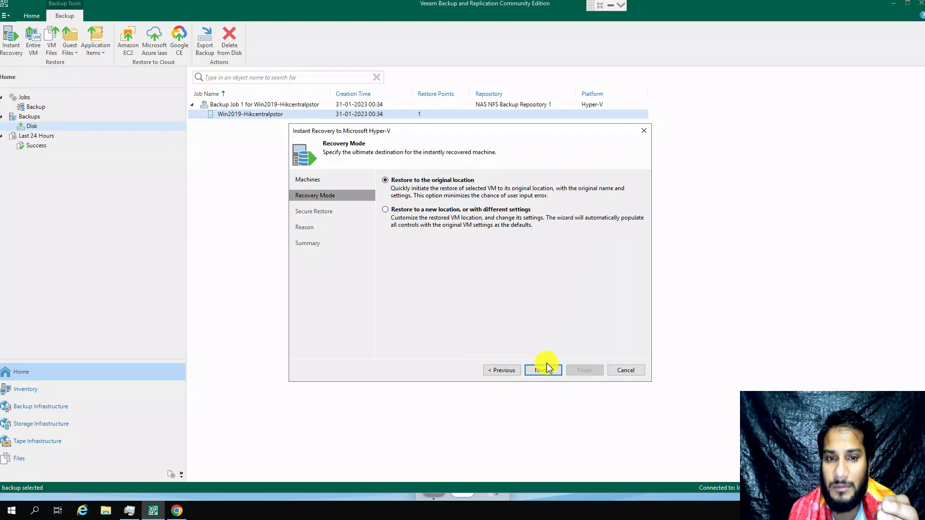
left_click(625, 370)
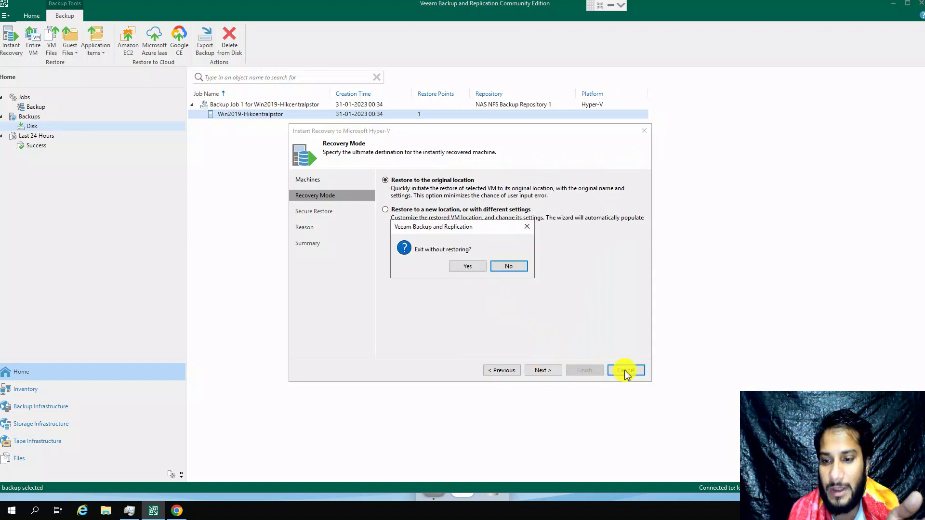
left_click(475, 269)
right_click(249, 116)
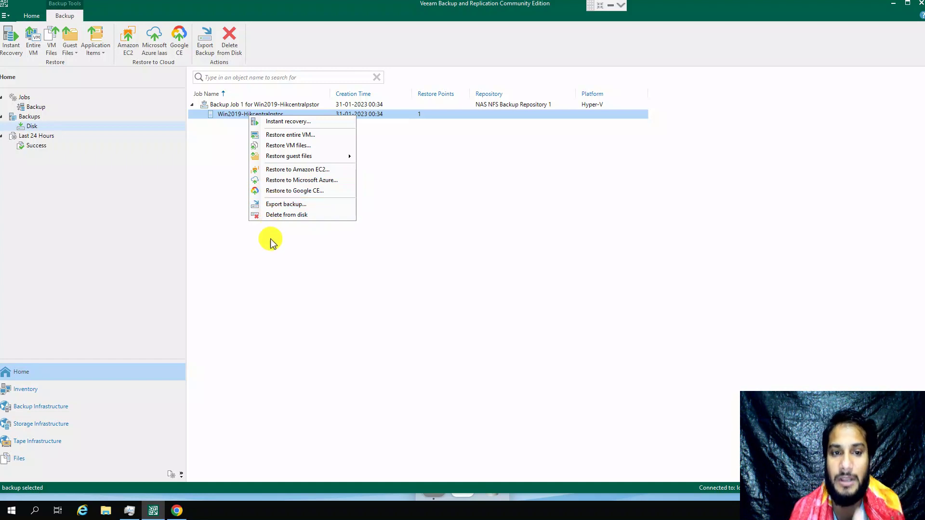
left_click(271, 268)
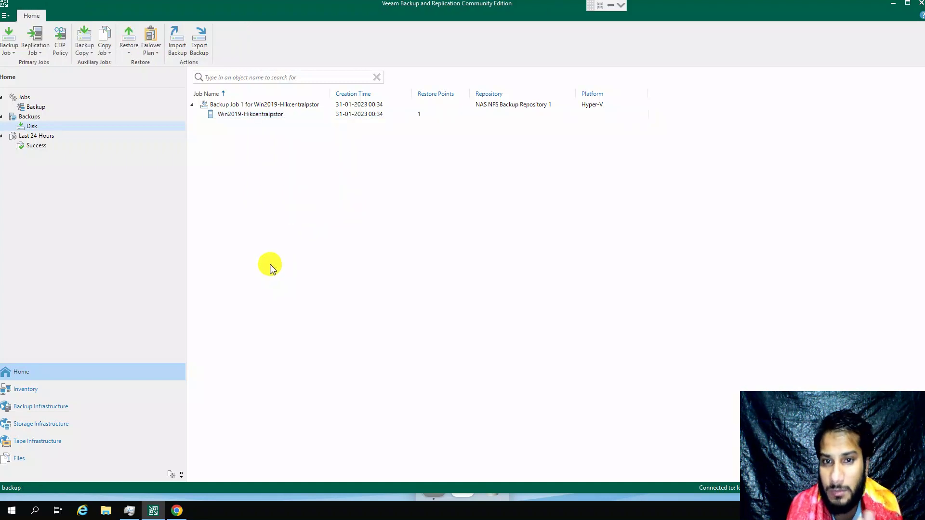